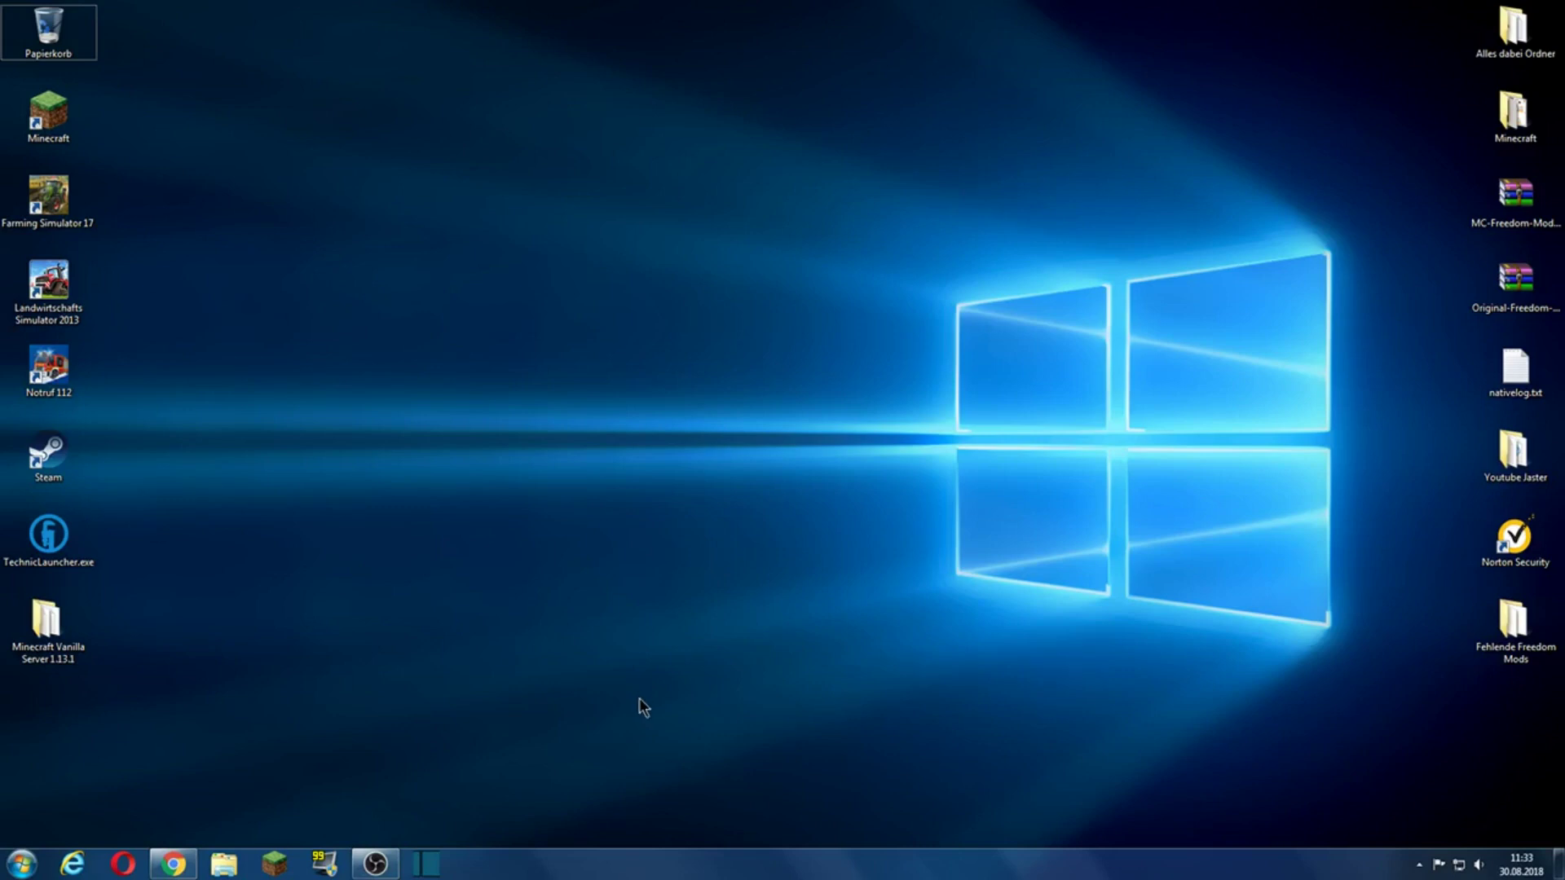
# Step: Open the Minecraft Vanilla Server 1.13.1 folder from the desktop, then put its window away
pyautogui.moveTo(620, 520); pyautogui.dragTo(731, 624)
pyautogui.moveTo(705, 560); pyautogui.dragTo(717, 572)
pyautogui.doubleClick(88, 636)
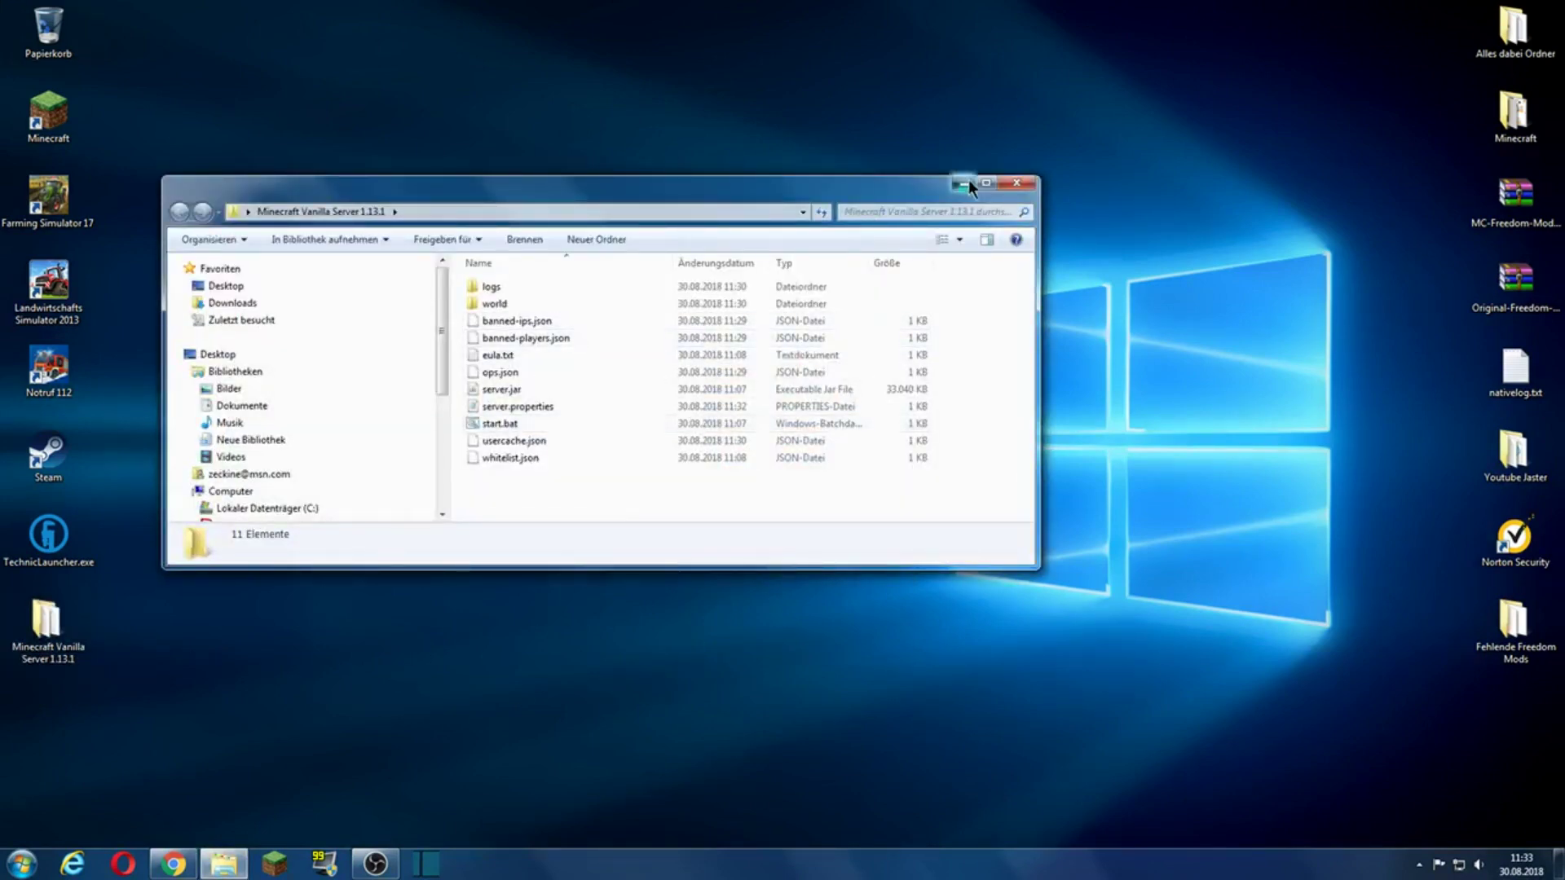
pyautogui.click(969, 182)
# Step: Start the hamachi.msi download on vpn.net, then cancel it
pyautogui.click(172, 862)
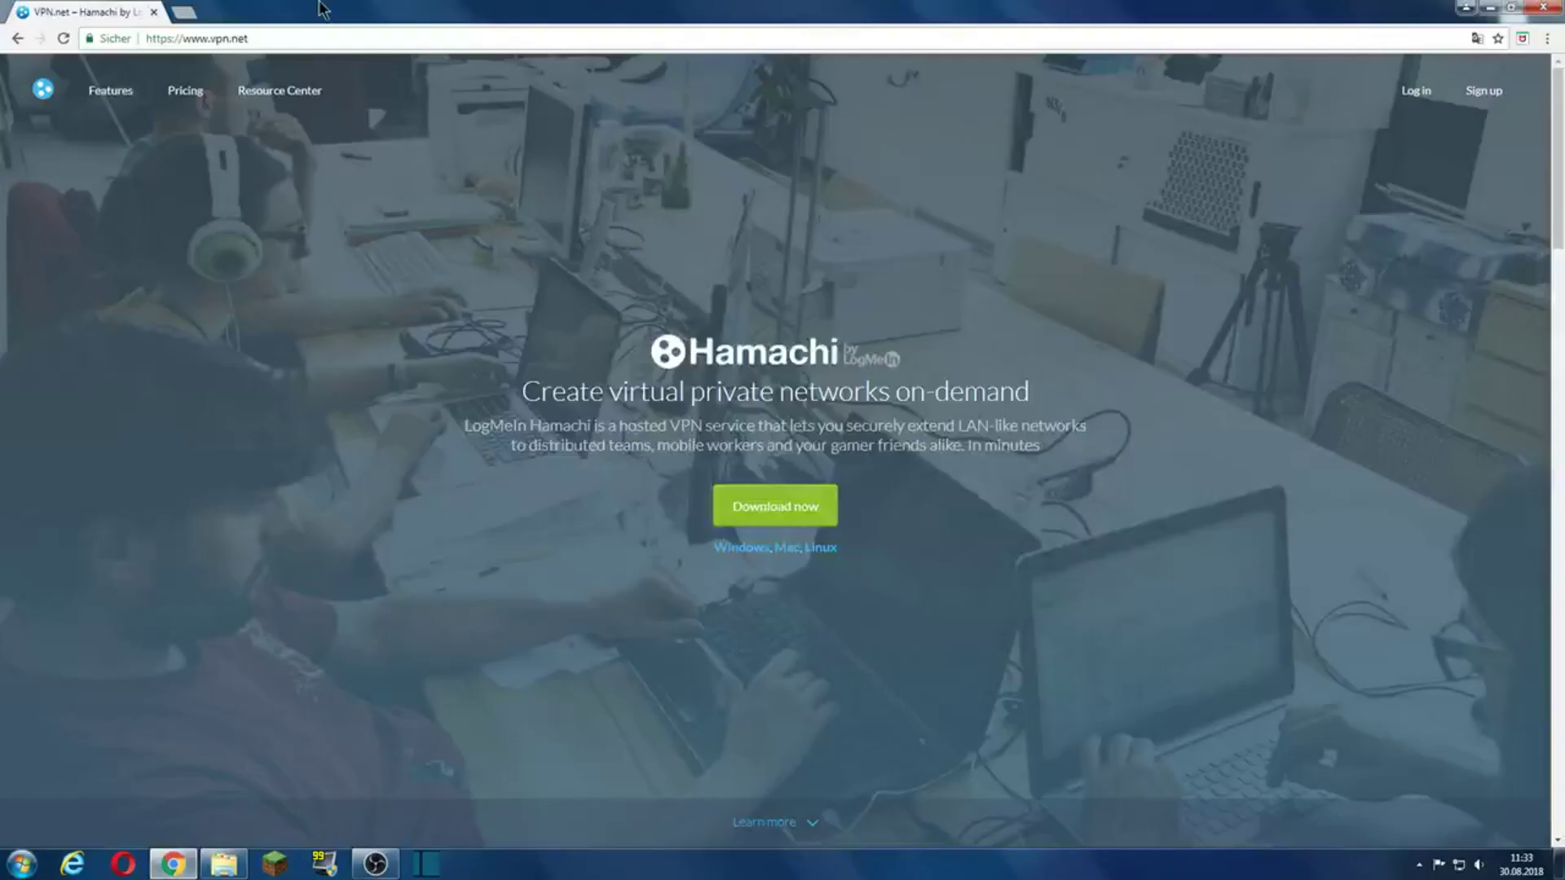
pyautogui.moveTo(269, 41); pyautogui.dragTo(147, 42)
pyautogui.click(289, 41)
pyautogui.click(776, 511)
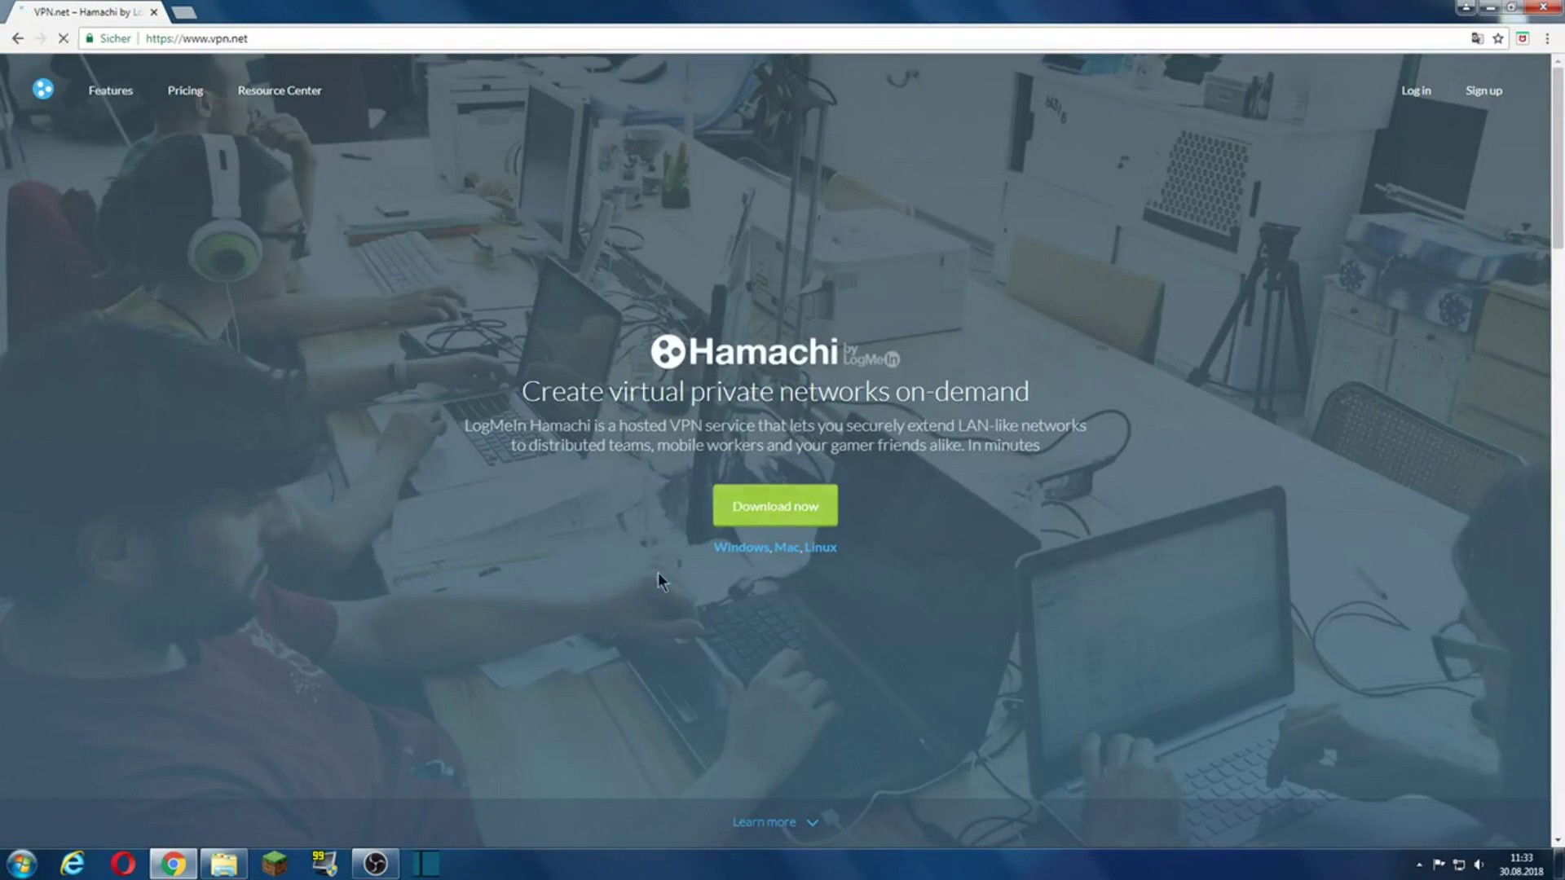
pyautogui.click(168, 830)
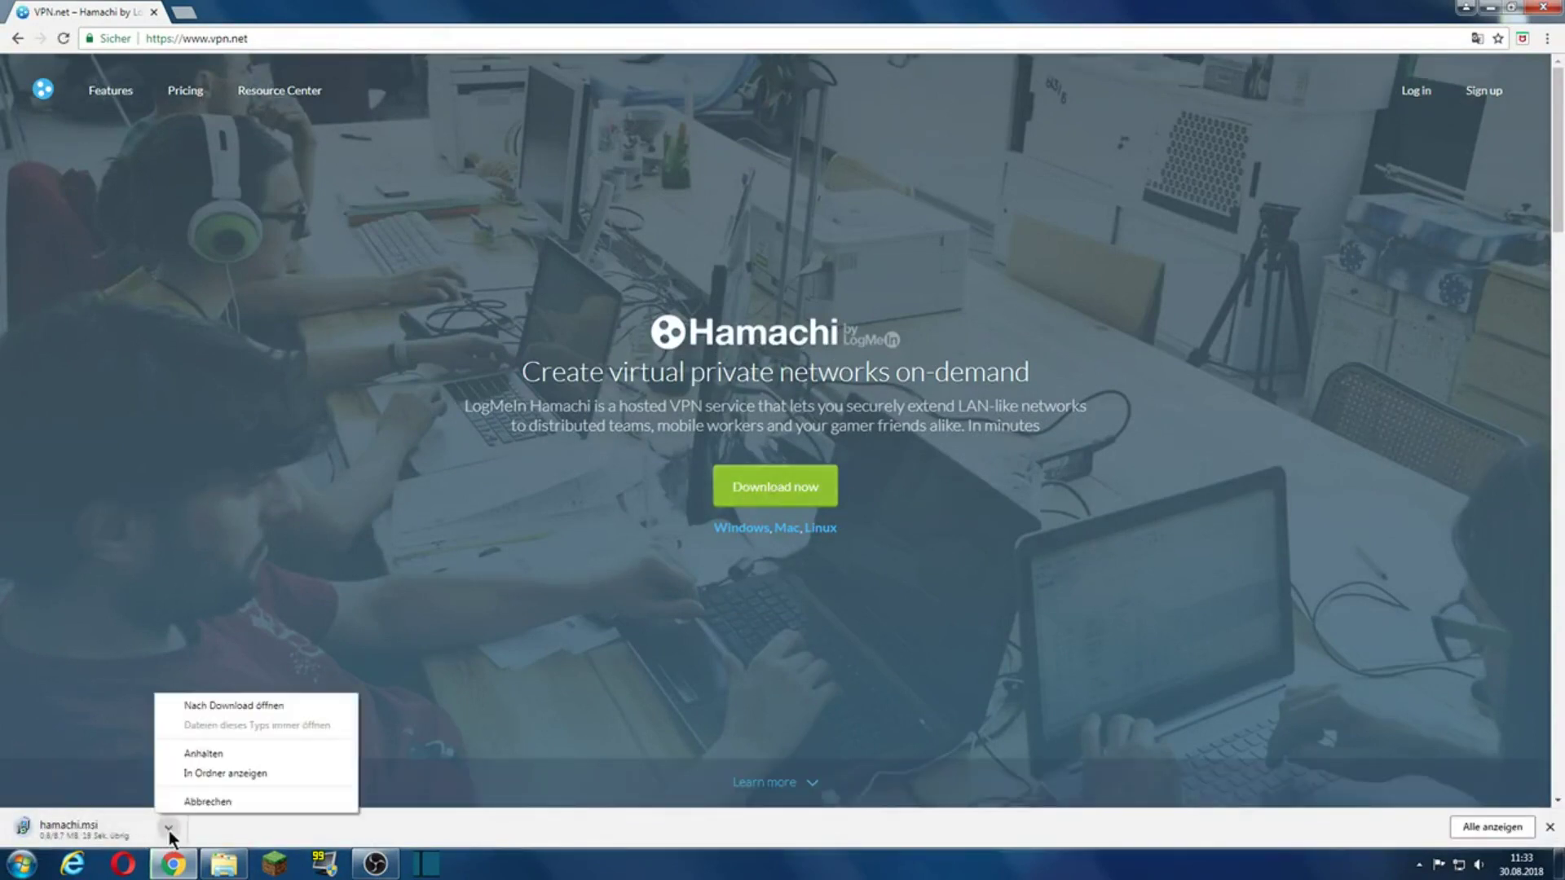
pyautogui.click(212, 803)
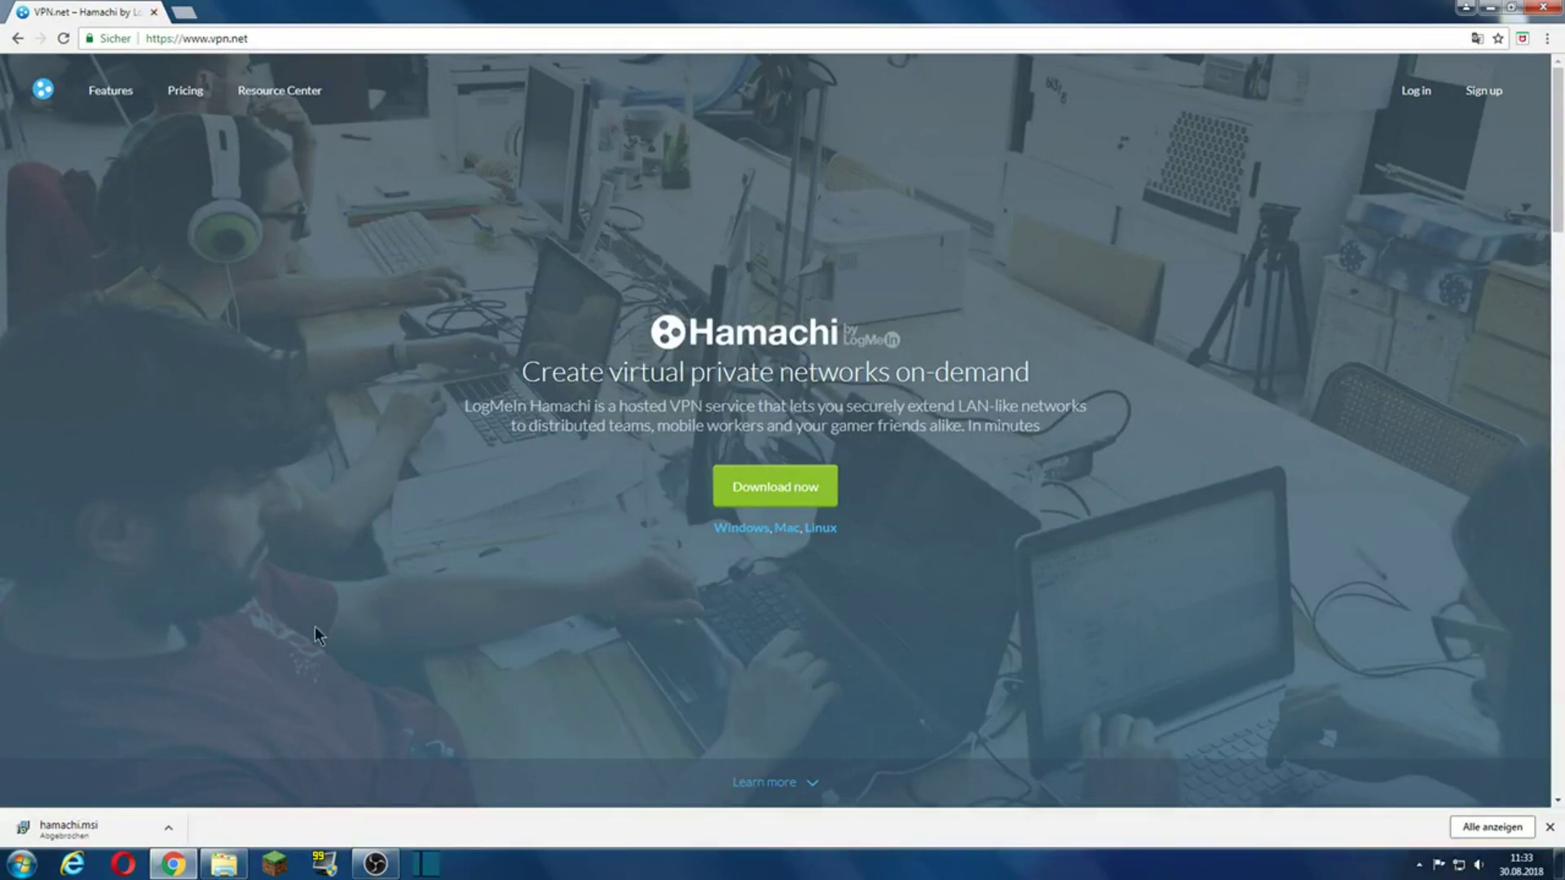
# Step: Download hamachi.msi again and close the browser
pyautogui.click(787, 490)
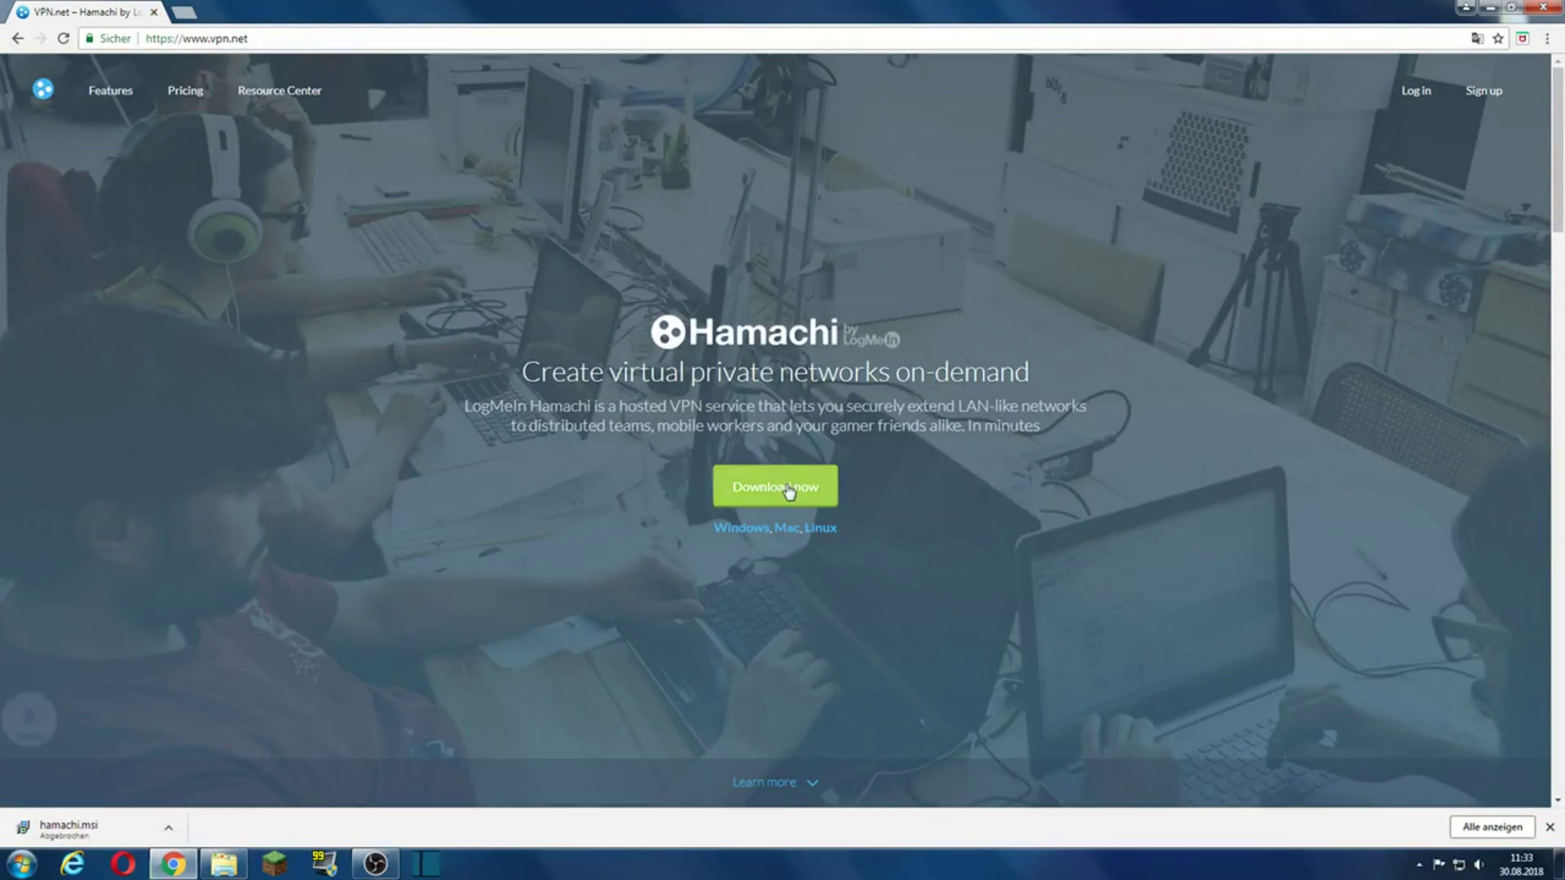
pyautogui.click(169, 825)
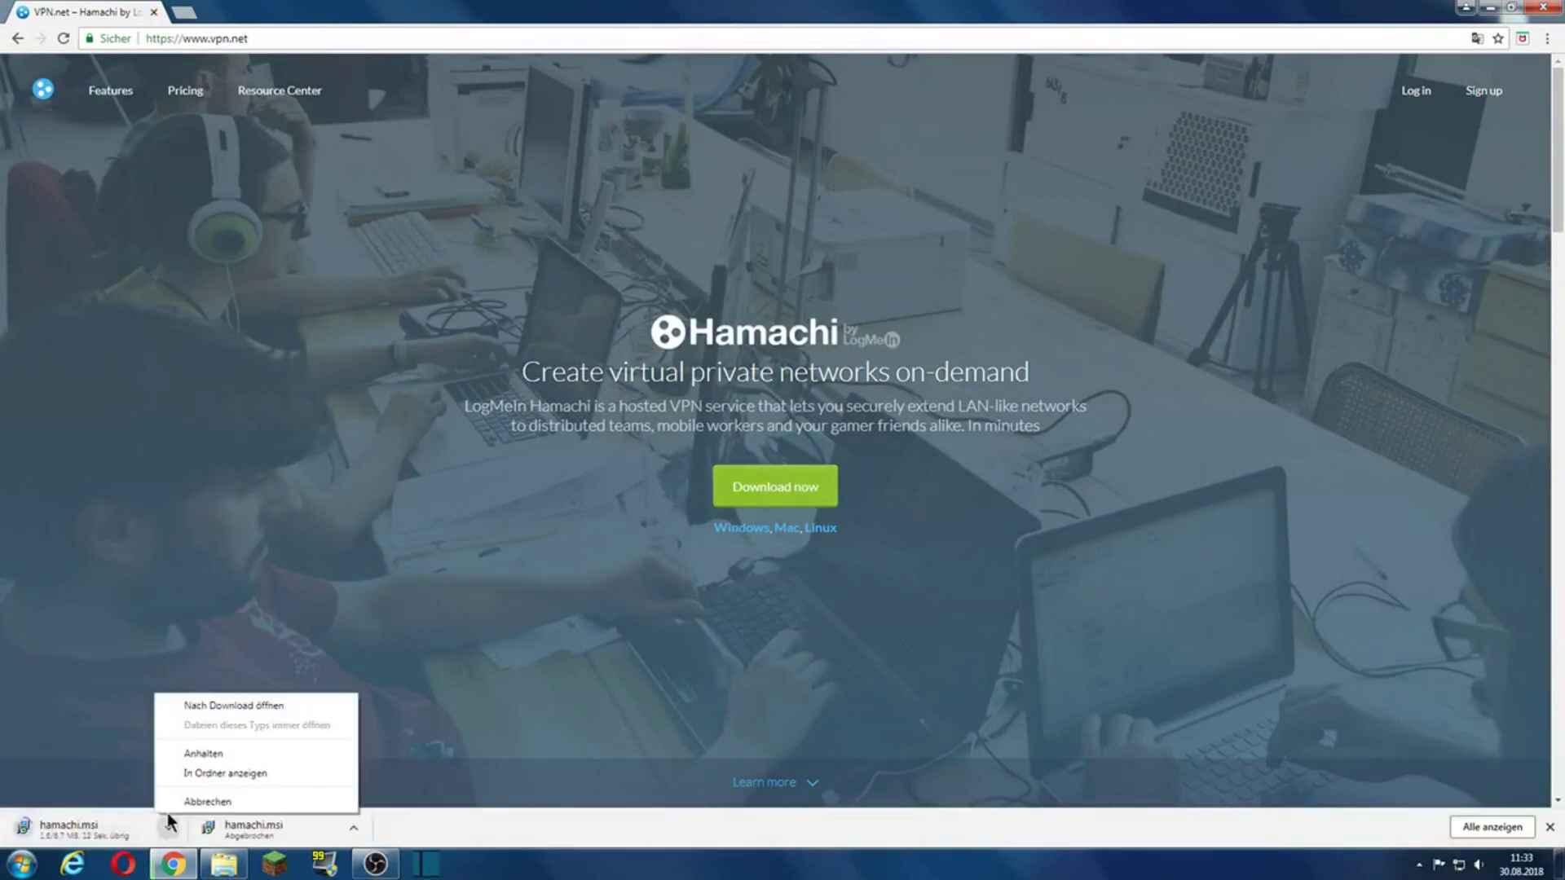
pyautogui.click(168, 825)
pyautogui.click(153, 12)
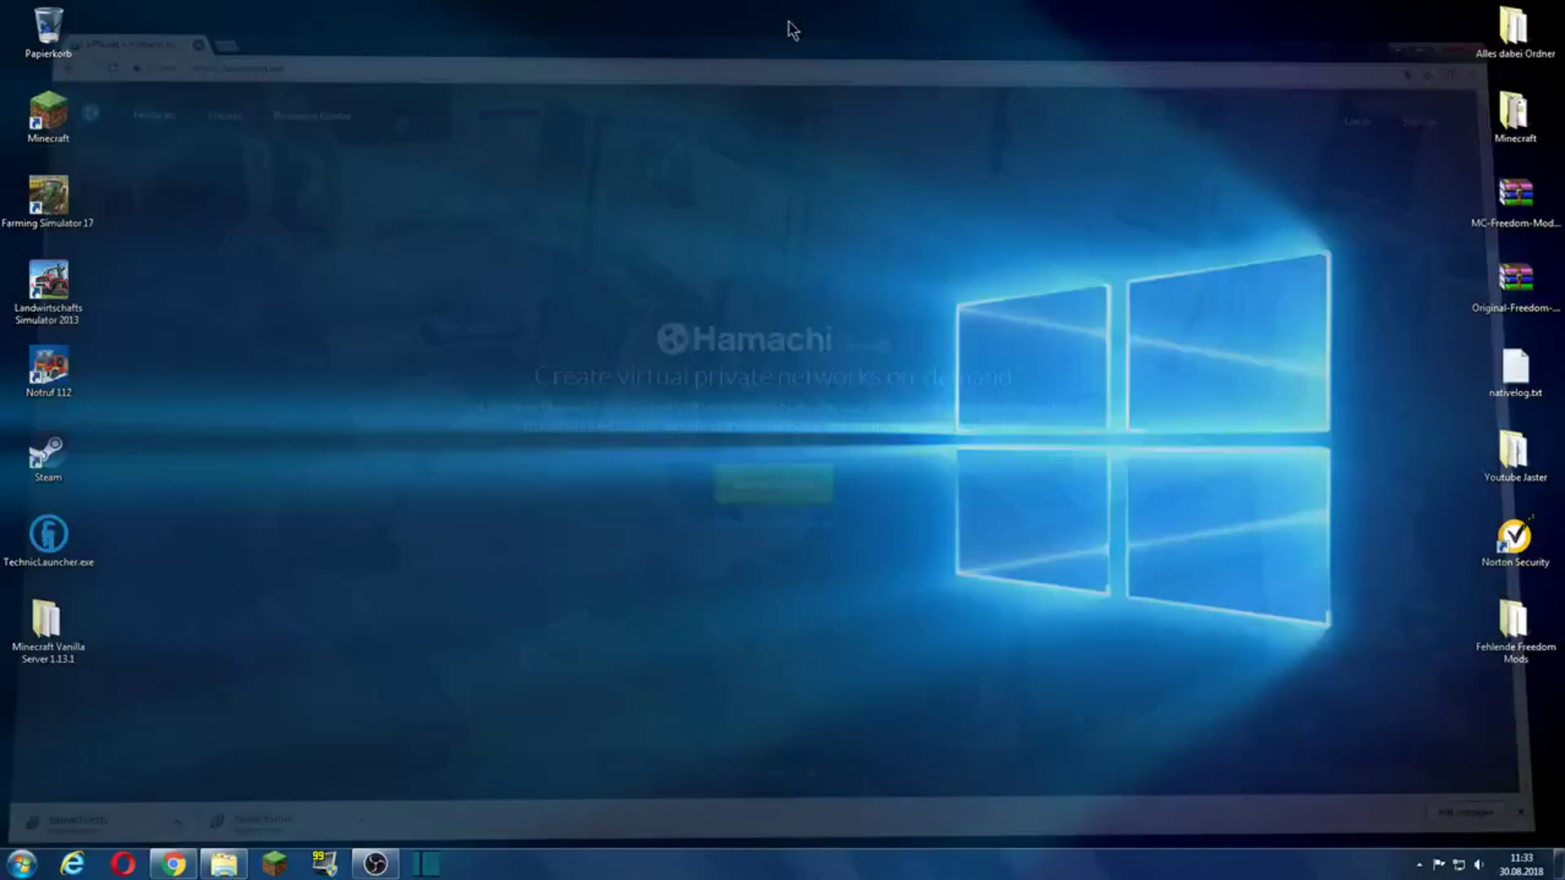
# Step: Navigate into the Minecraft > Julian > Zeugs folder
pyautogui.doubleClick(1514, 115)
pyautogui.scroll(-8, 697, 448)
pyautogui.scroll(8, 576, 512)
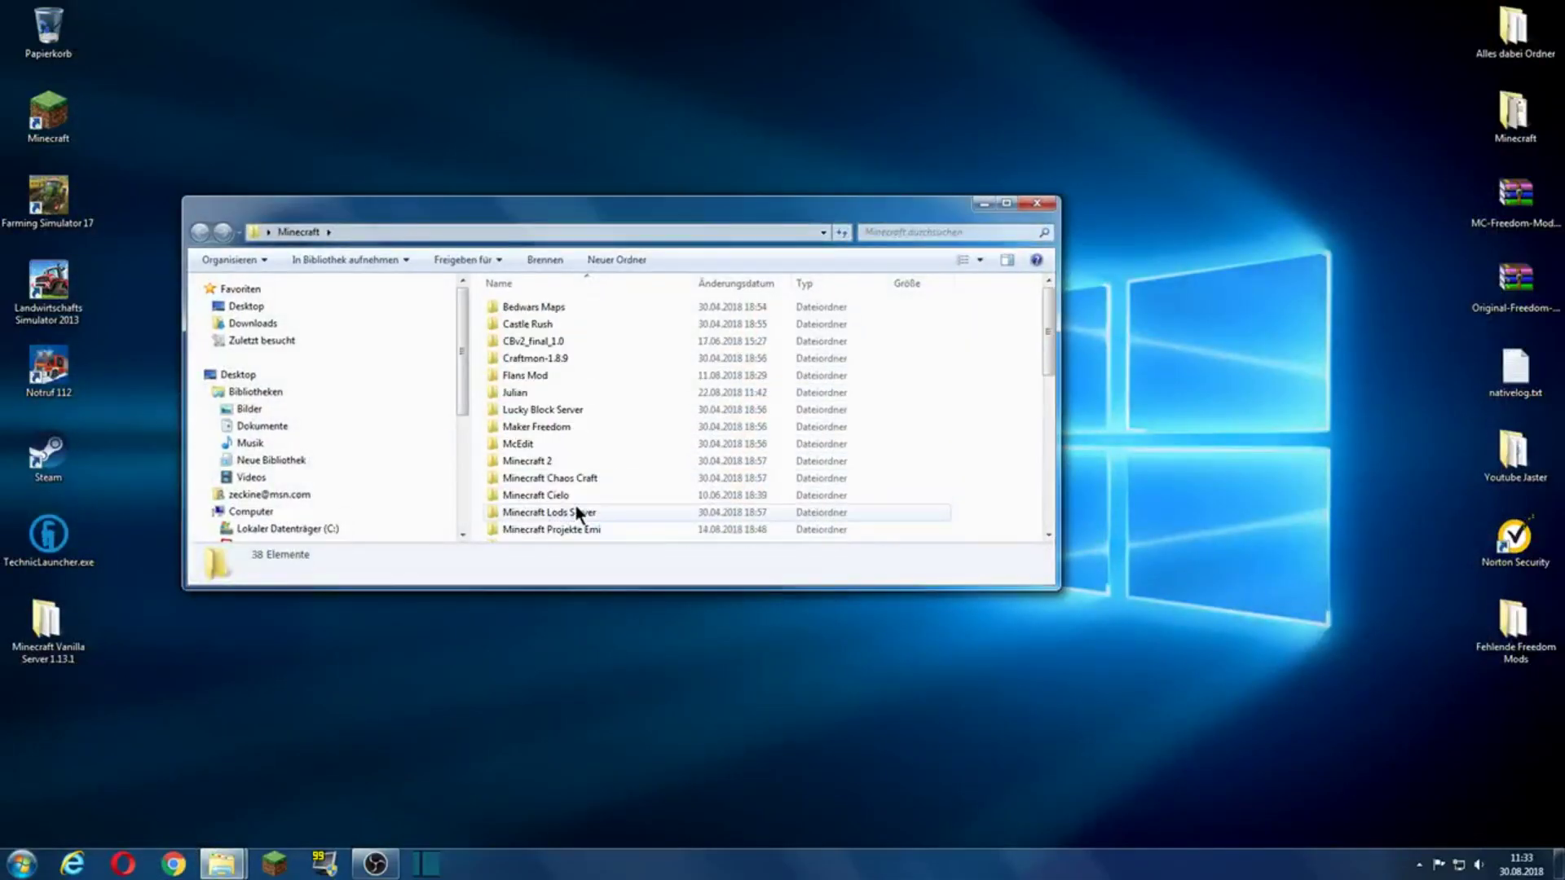
pyautogui.doubleClick(541, 392)
pyautogui.scroll(-5, 541, 385)
pyautogui.doubleClick(545, 515)
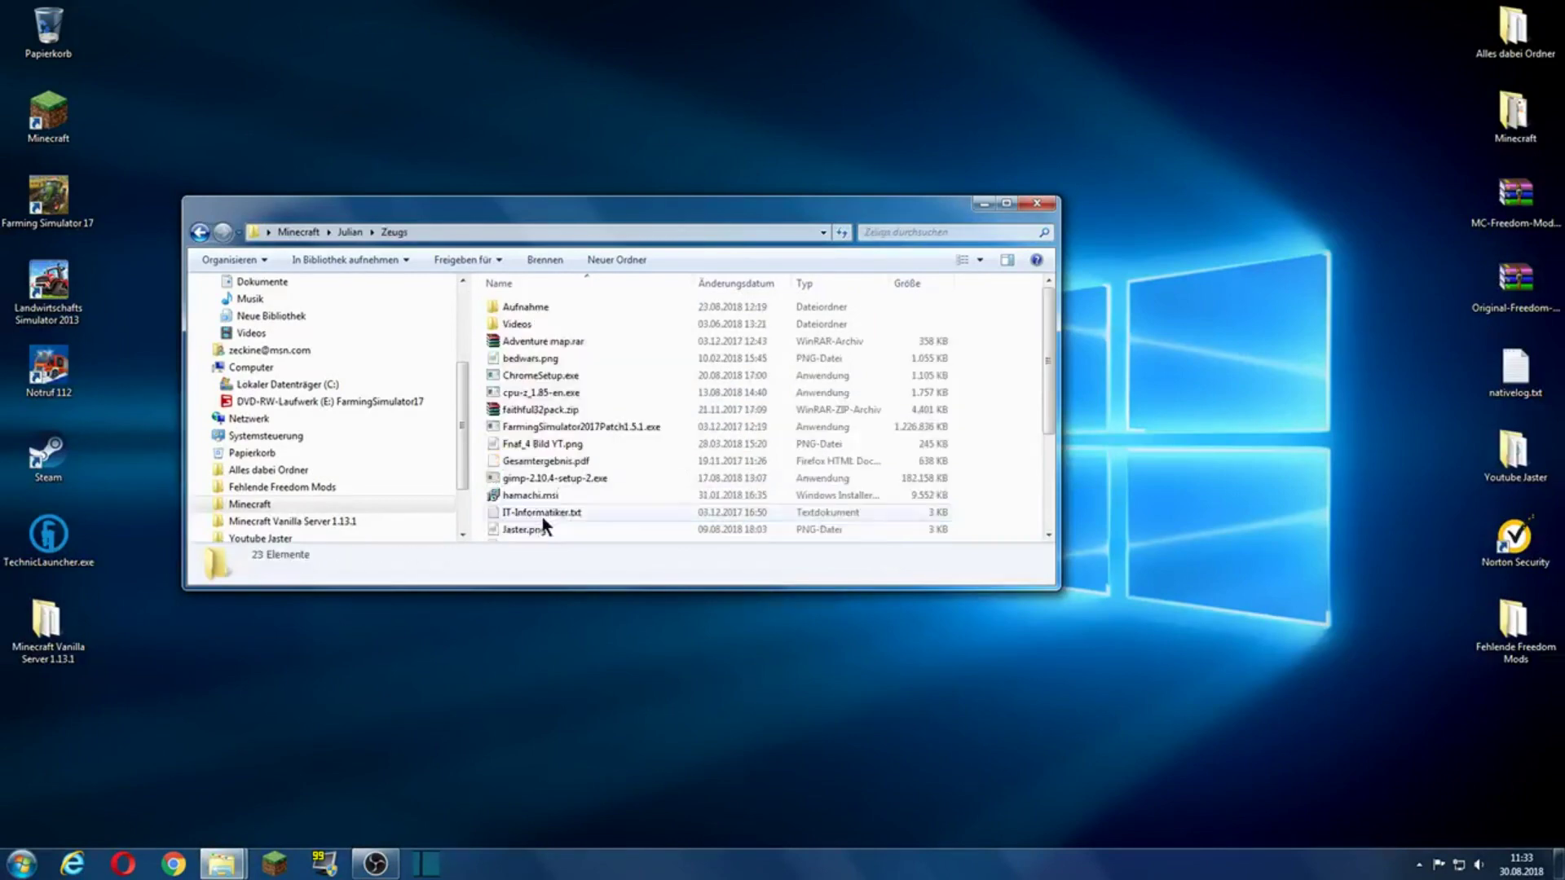
pyautogui.scroll(-1, 535, 489)
# Step: Run hamachi.msi and dismiss the newer-version-installed warning
pyautogui.click(516, 447)
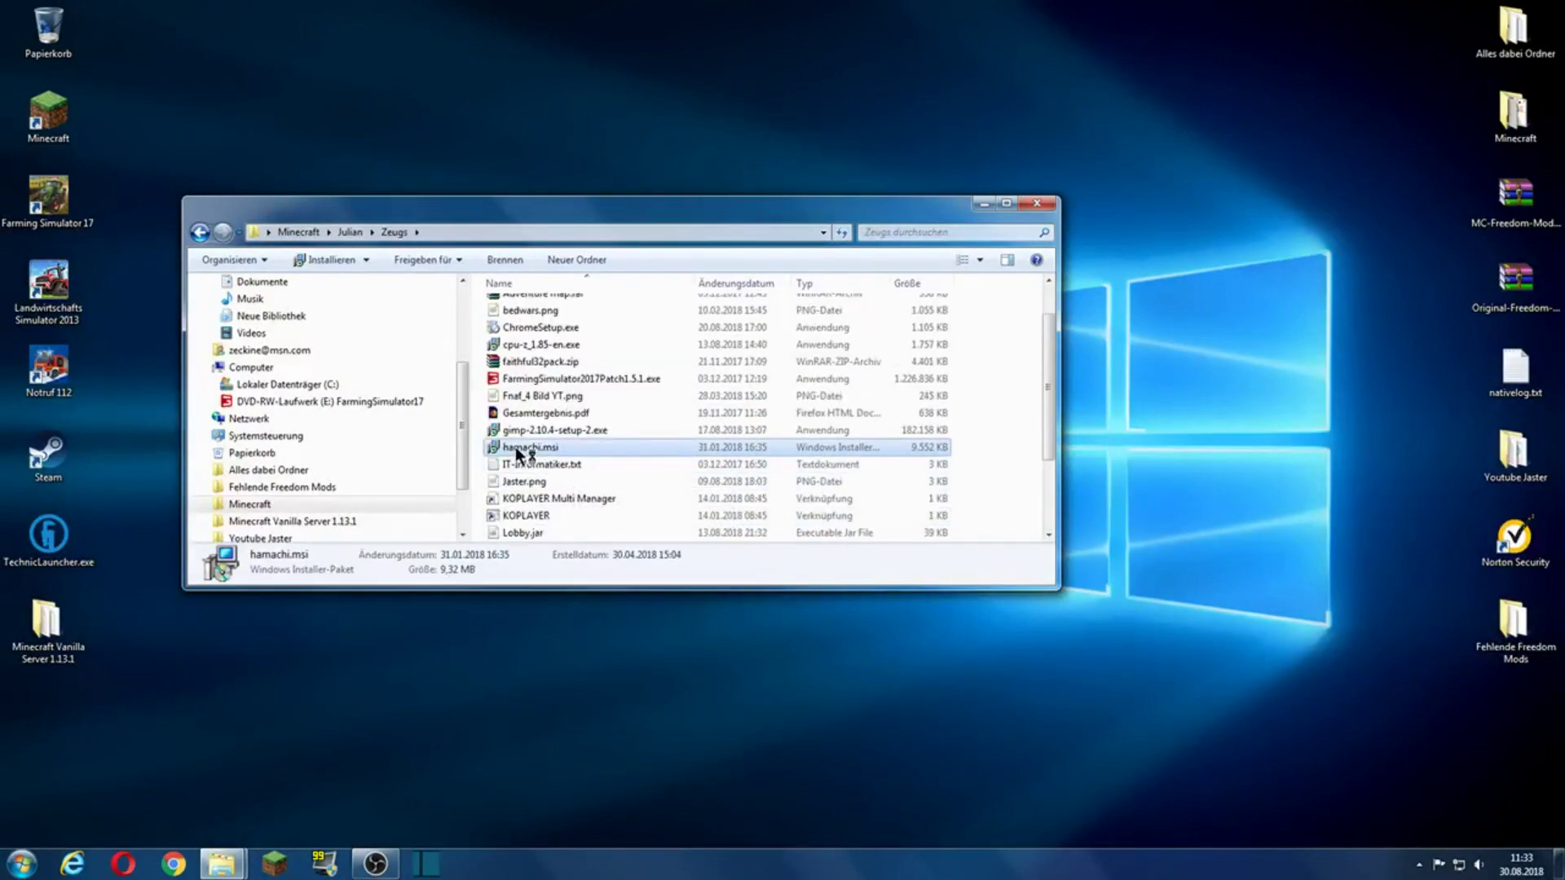
pyautogui.click(984, 203)
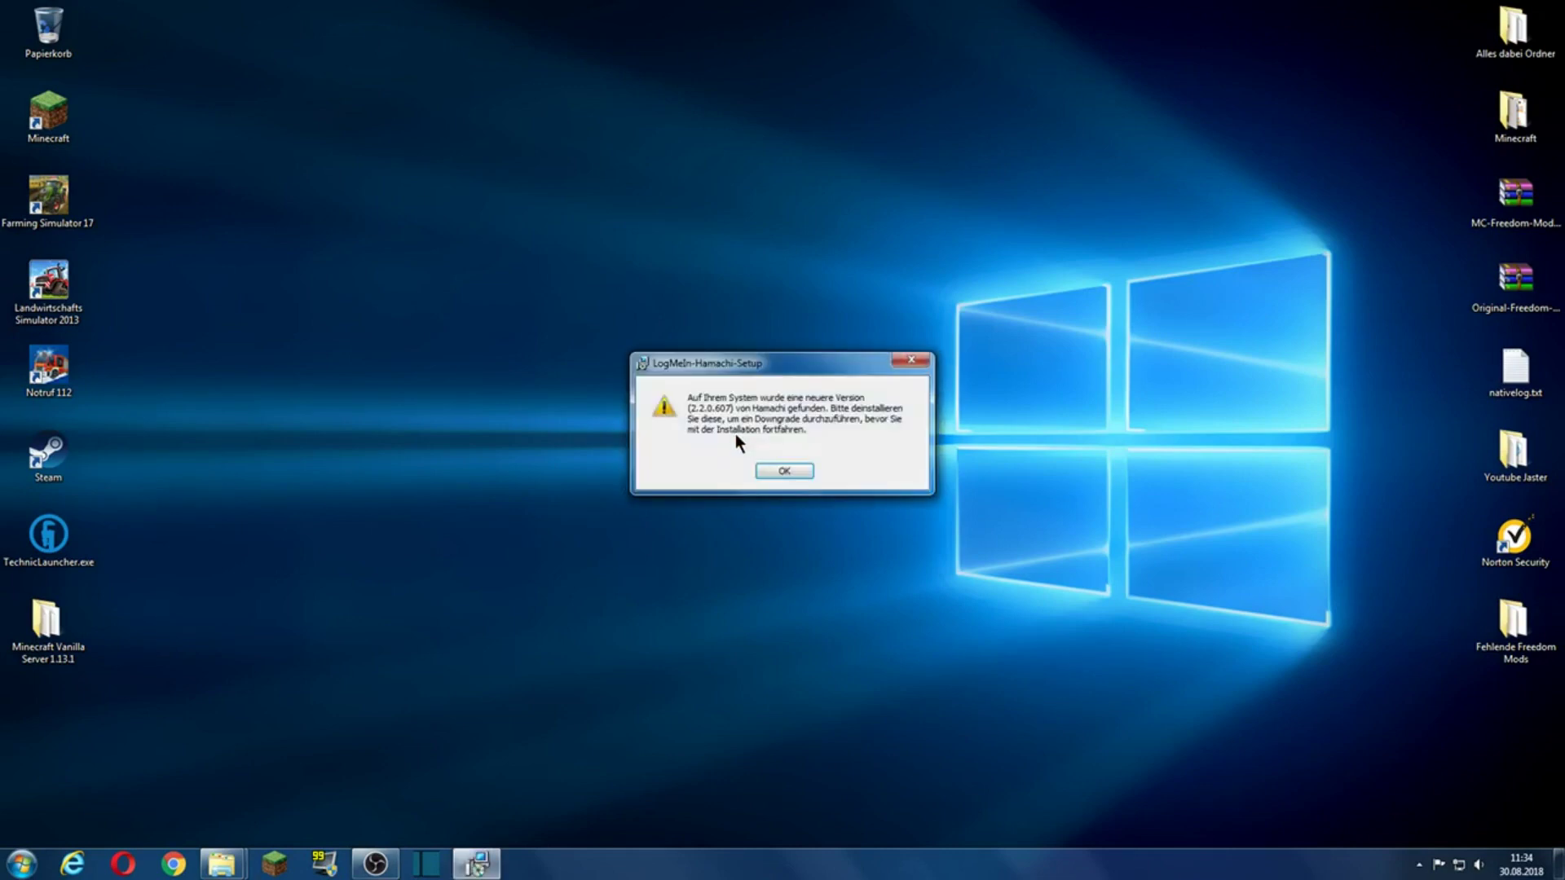
pyautogui.click(799, 466)
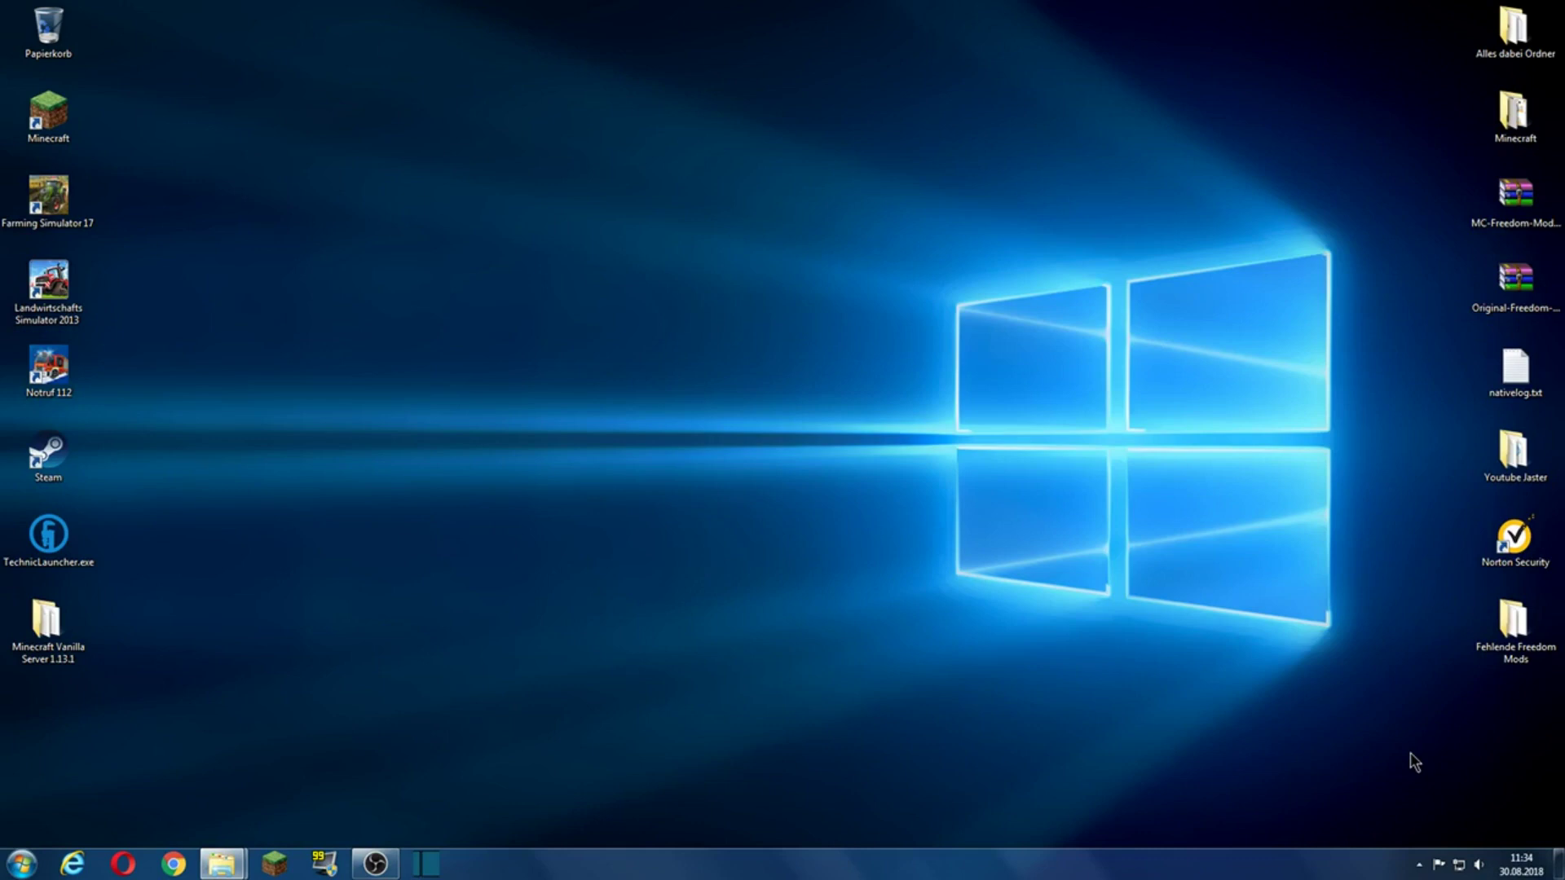
# Step: Open Hamachi from the hidden tray icons and move its Jaster_Freedom window to the screen centre
pyautogui.click(1419, 865)
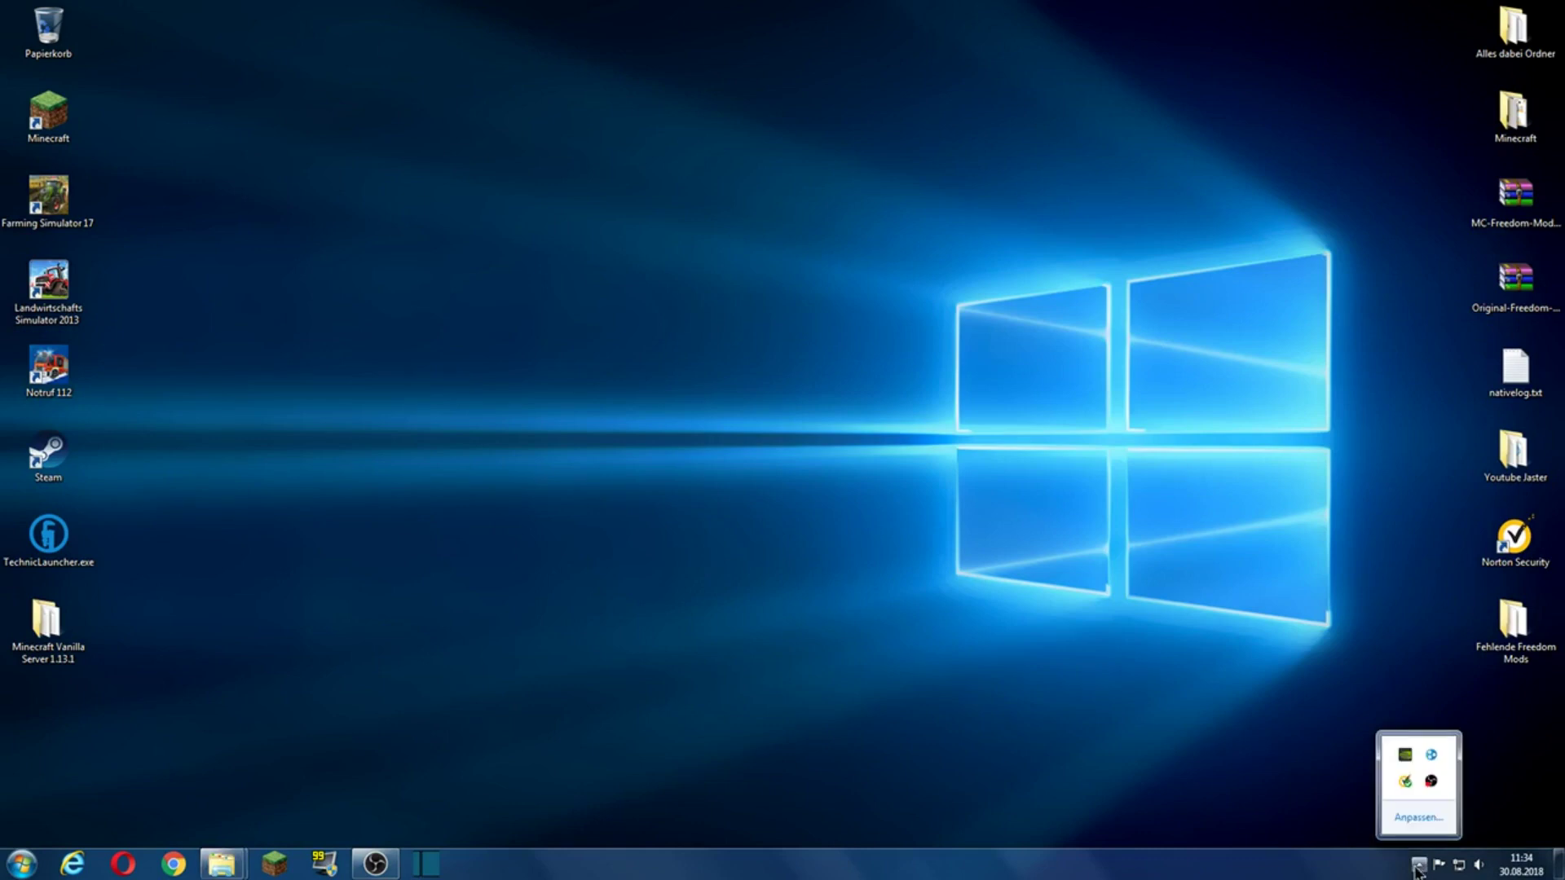
pyautogui.click(1432, 756)
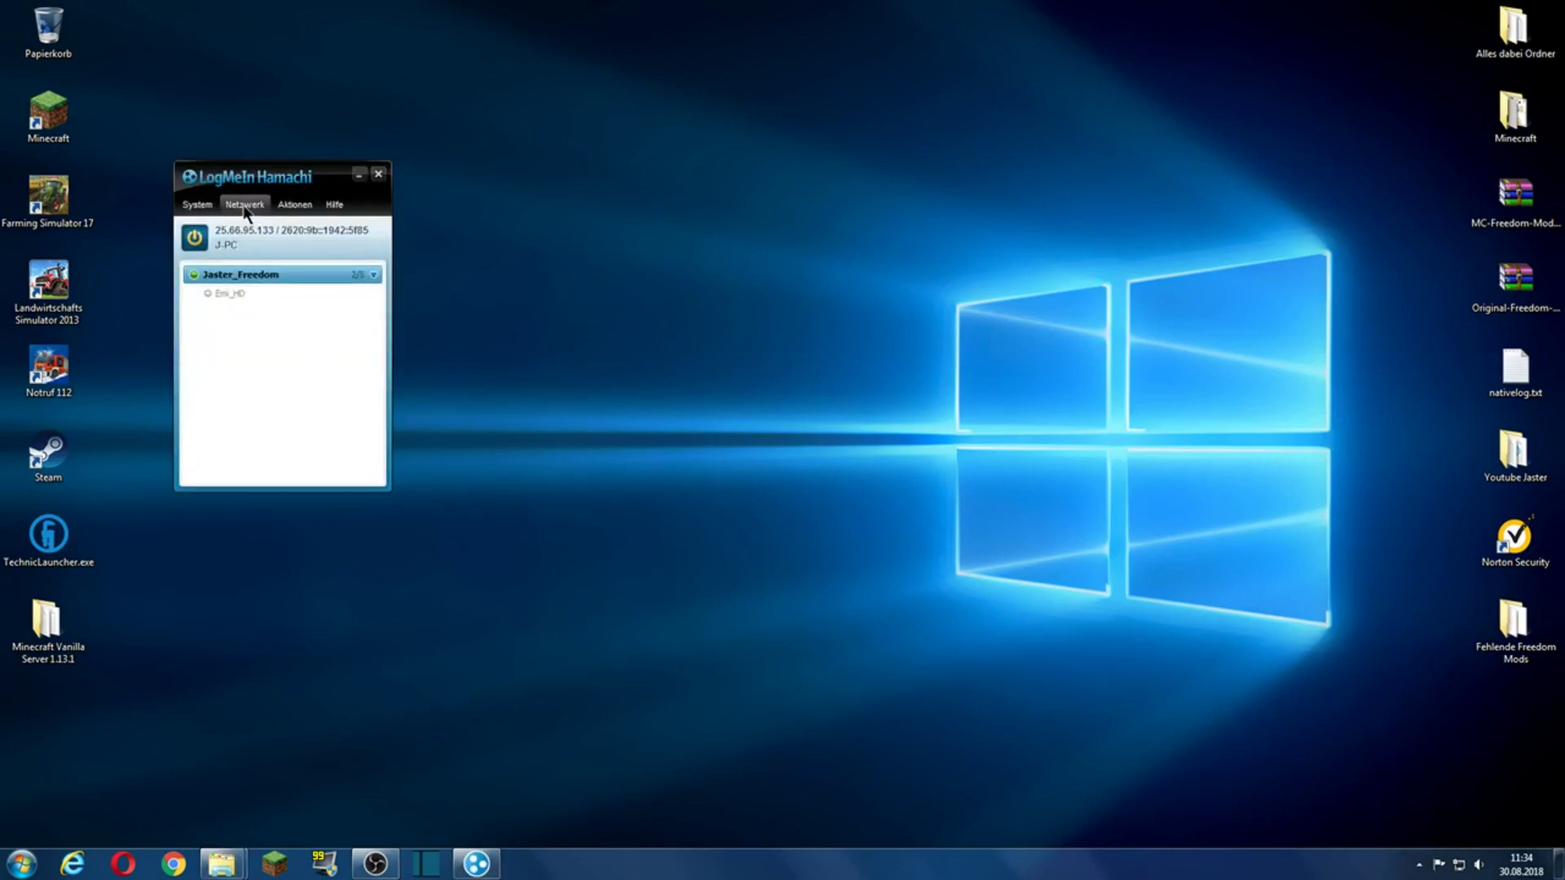
pyautogui.moveTo(231, 191); pyautogui.dragTo(667, 295)
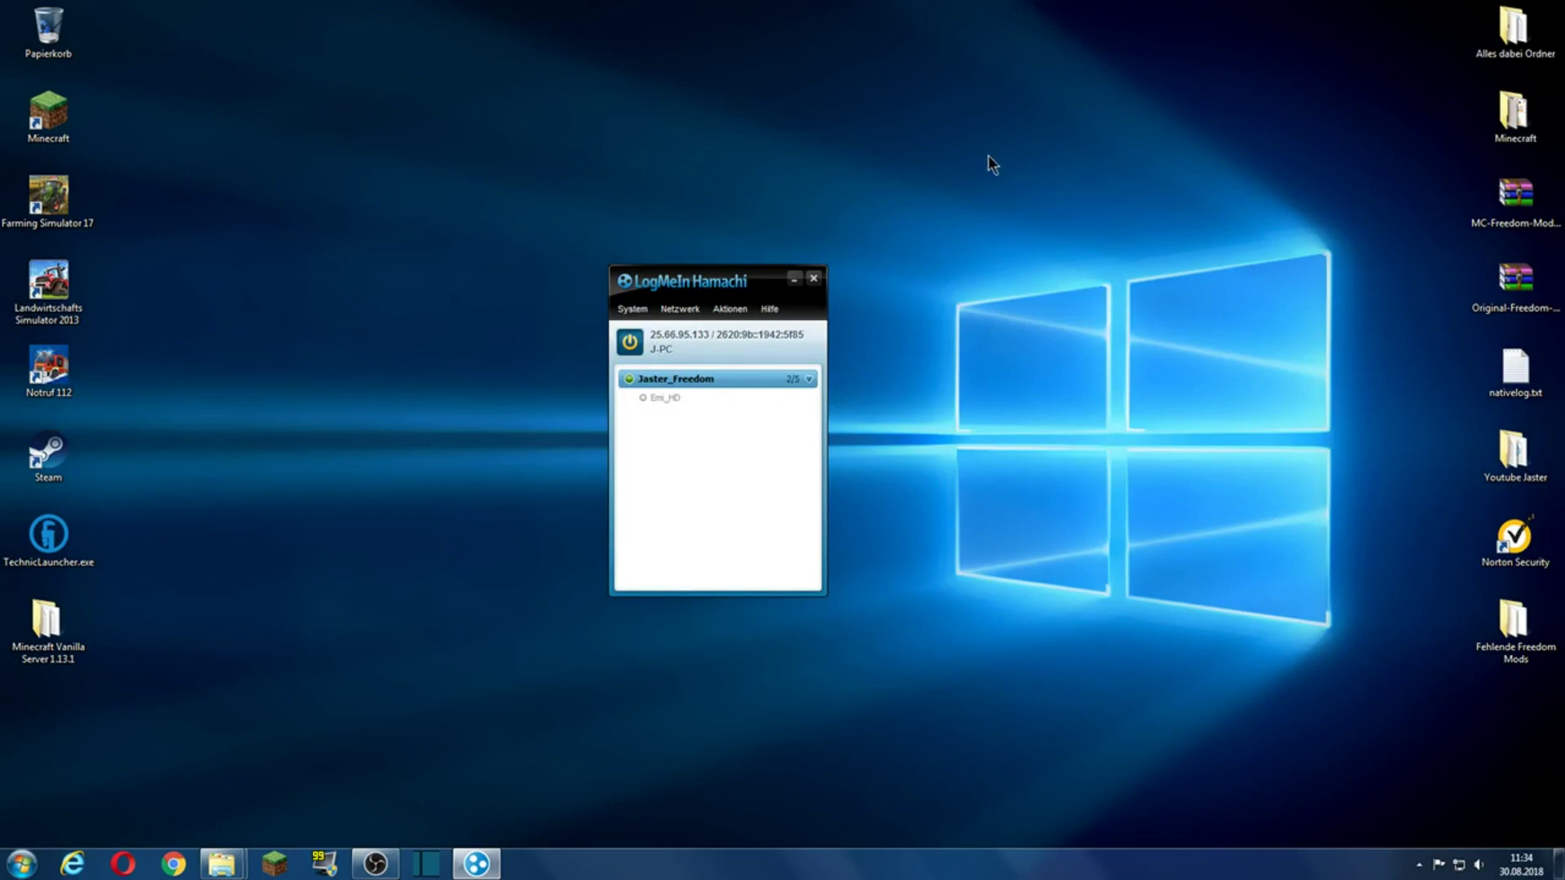
pyautogui.moveTo(725, 284); pyautogui.dragTo(767, 229)
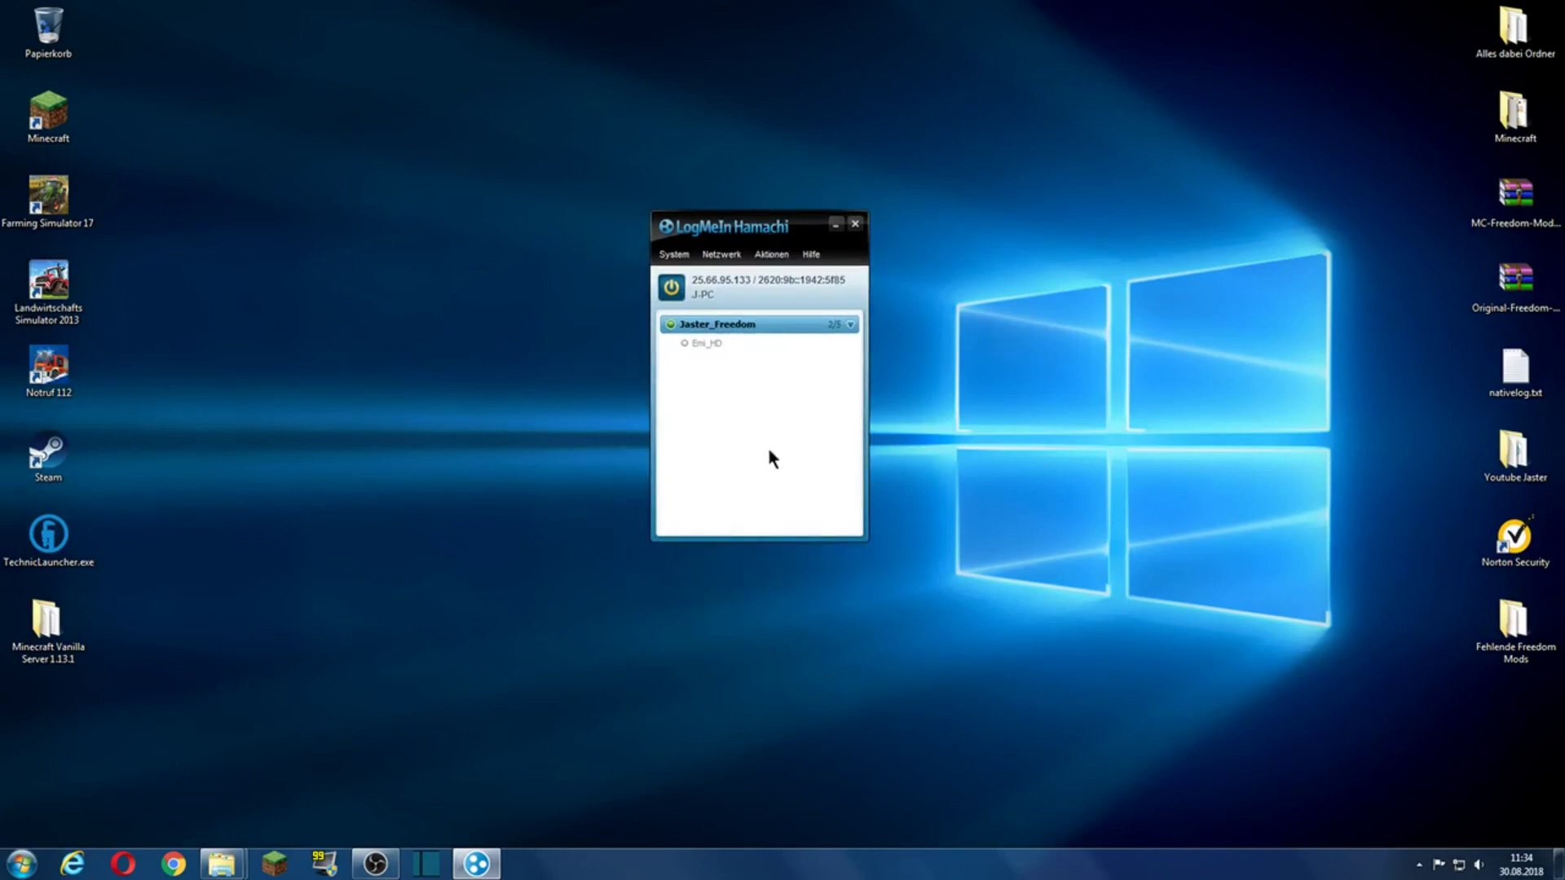
pyautogui.click(721, 255)
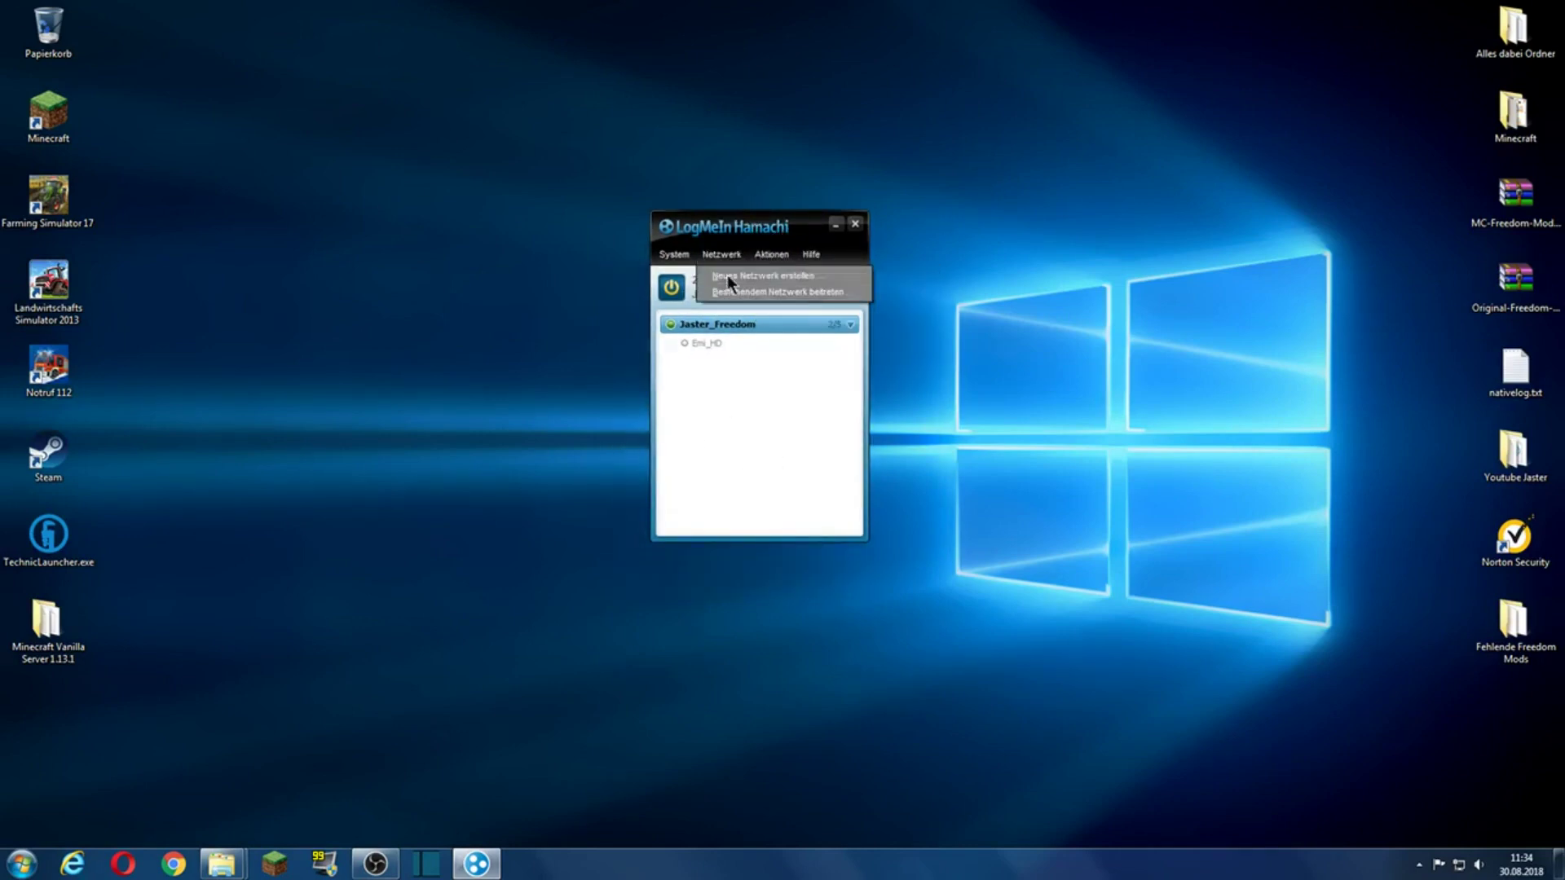
# Step: Create a new Hamachi network named Jaster-Netzwerk with a password
pyautogui.click(727, 276)
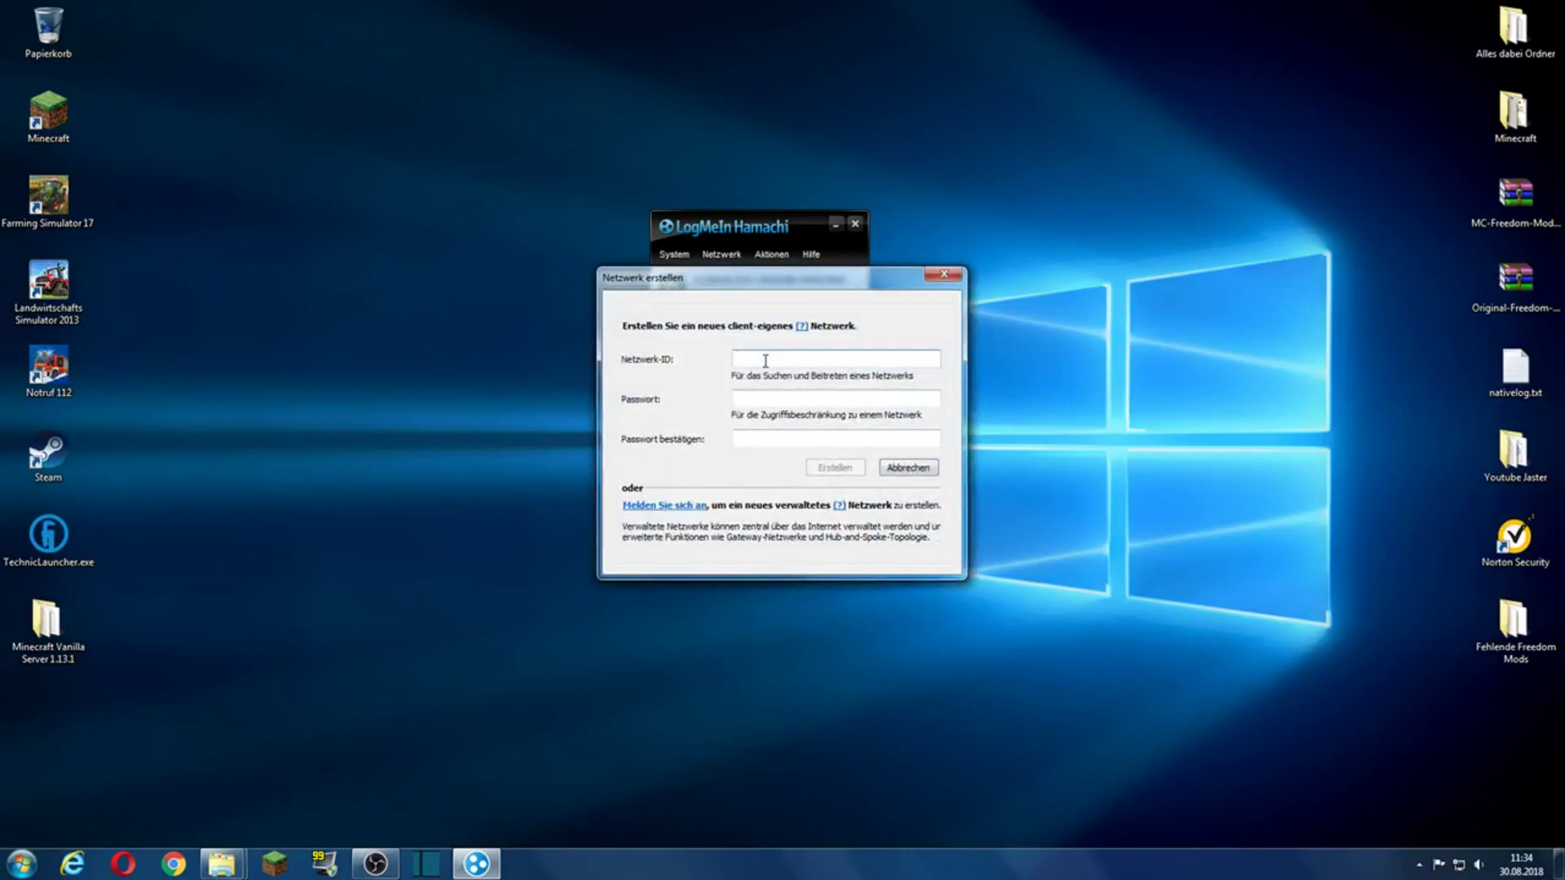
pyautogui.write('Jaster')
pyautogui.click(758, 397)
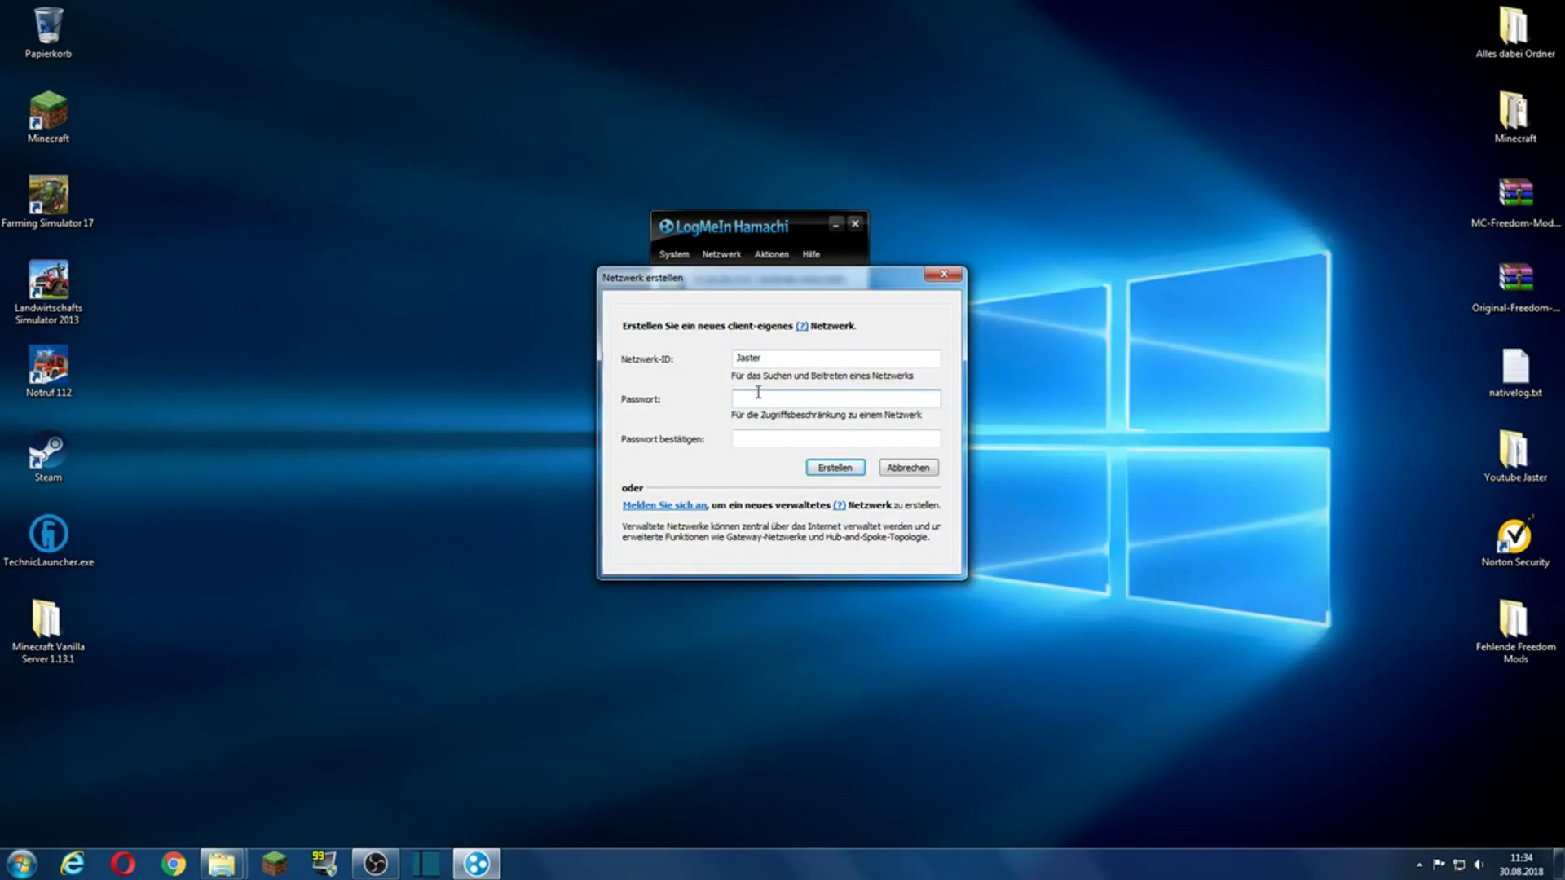
pyautogui.write('•••')
pyautogui.click(772, 440)
pyautogui.write('•••')
pyautogui.click(830, 466)
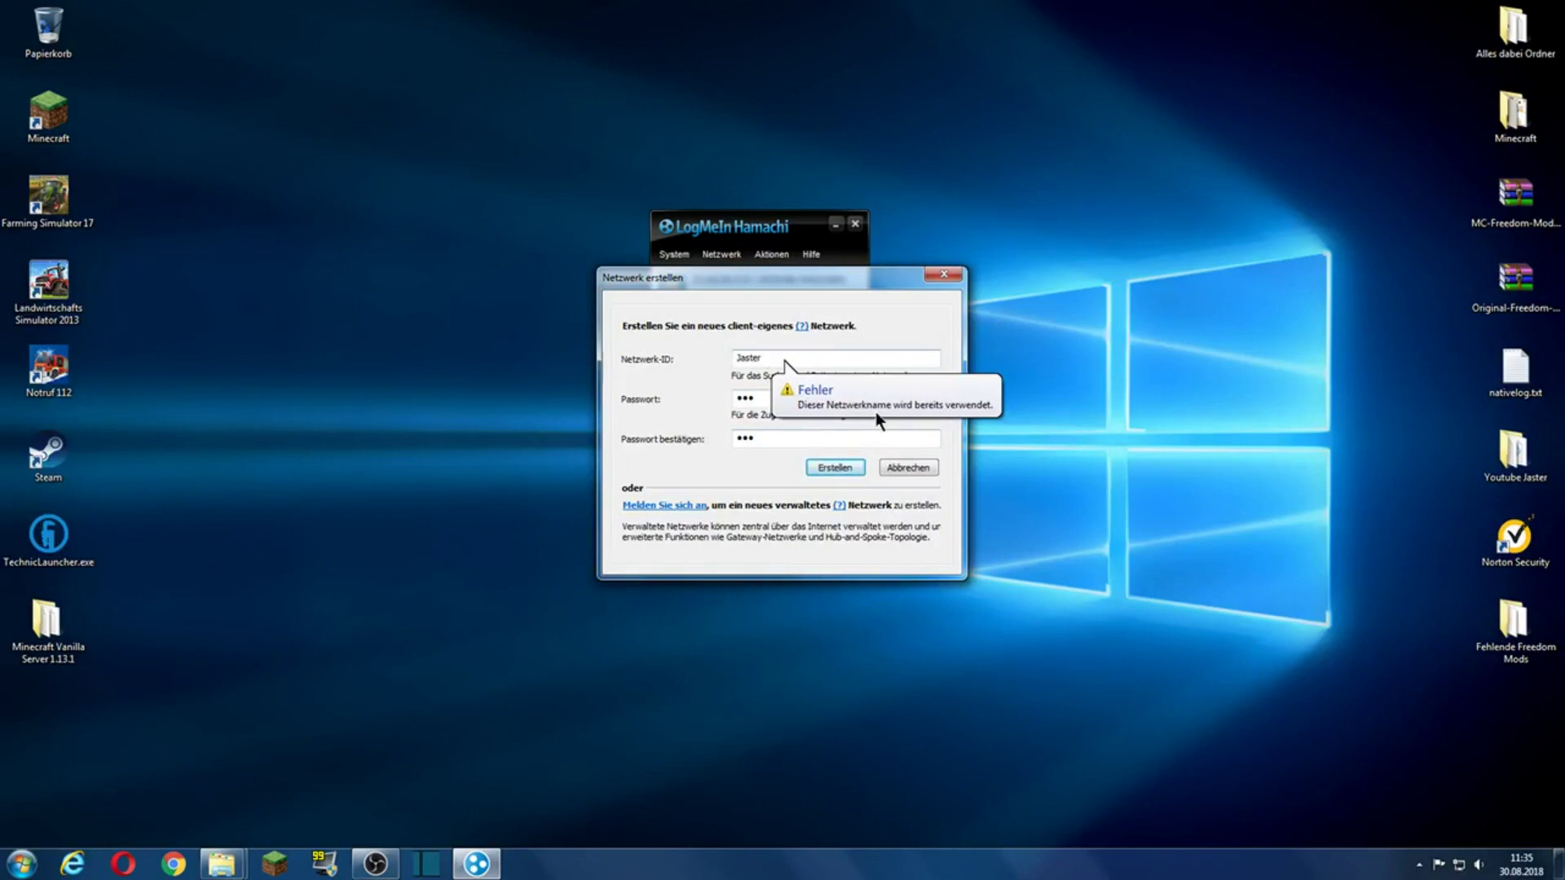
pyautogui.click(784, 359)
pyautogui.write('-')
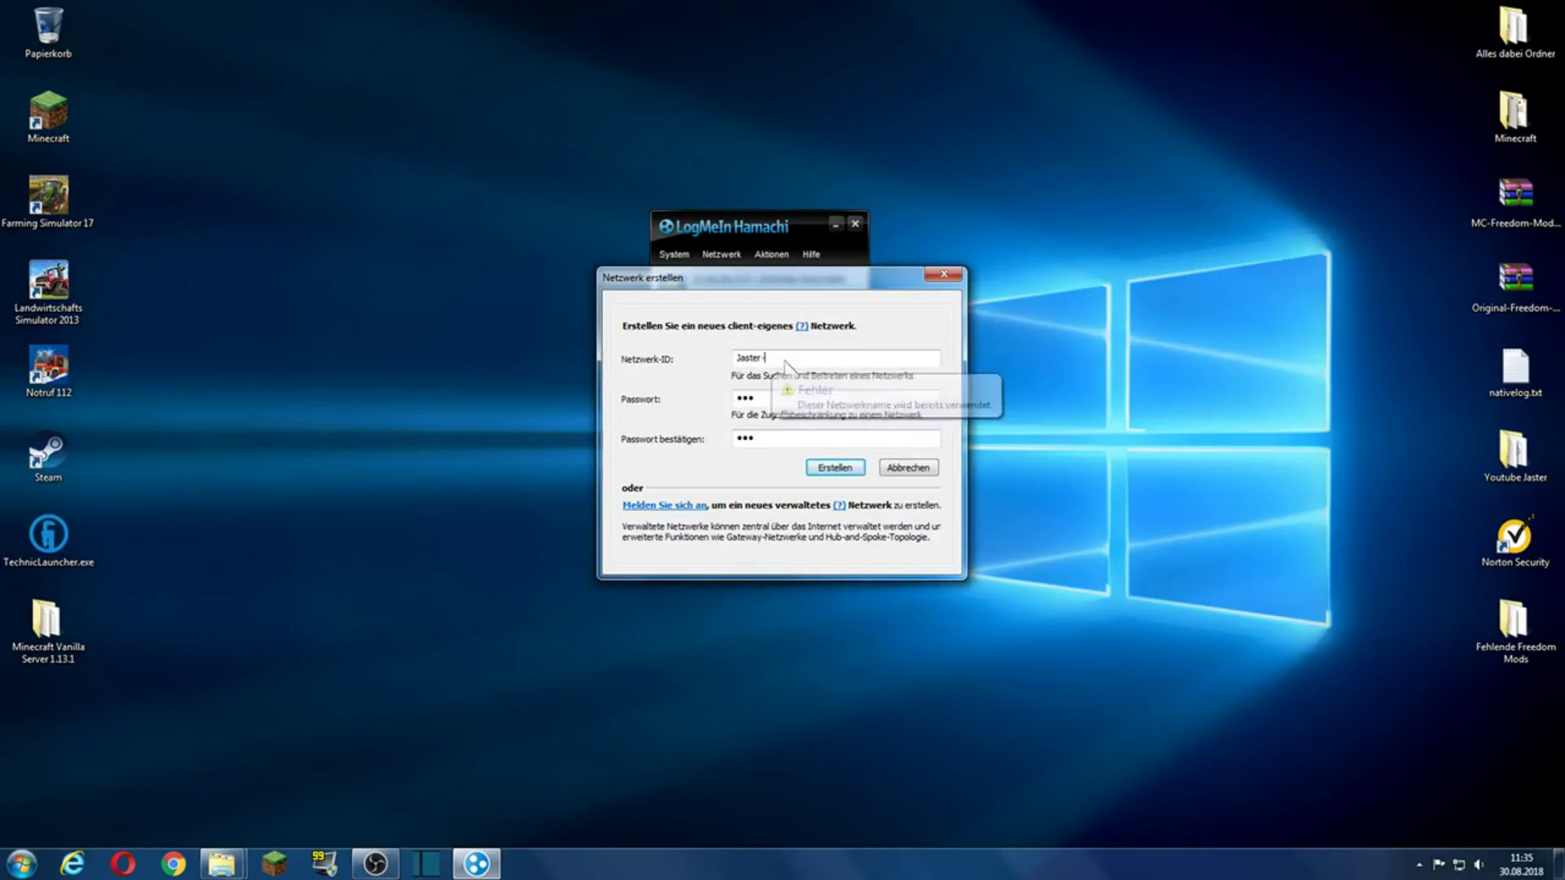
pyautogui.write('Netzwerk')
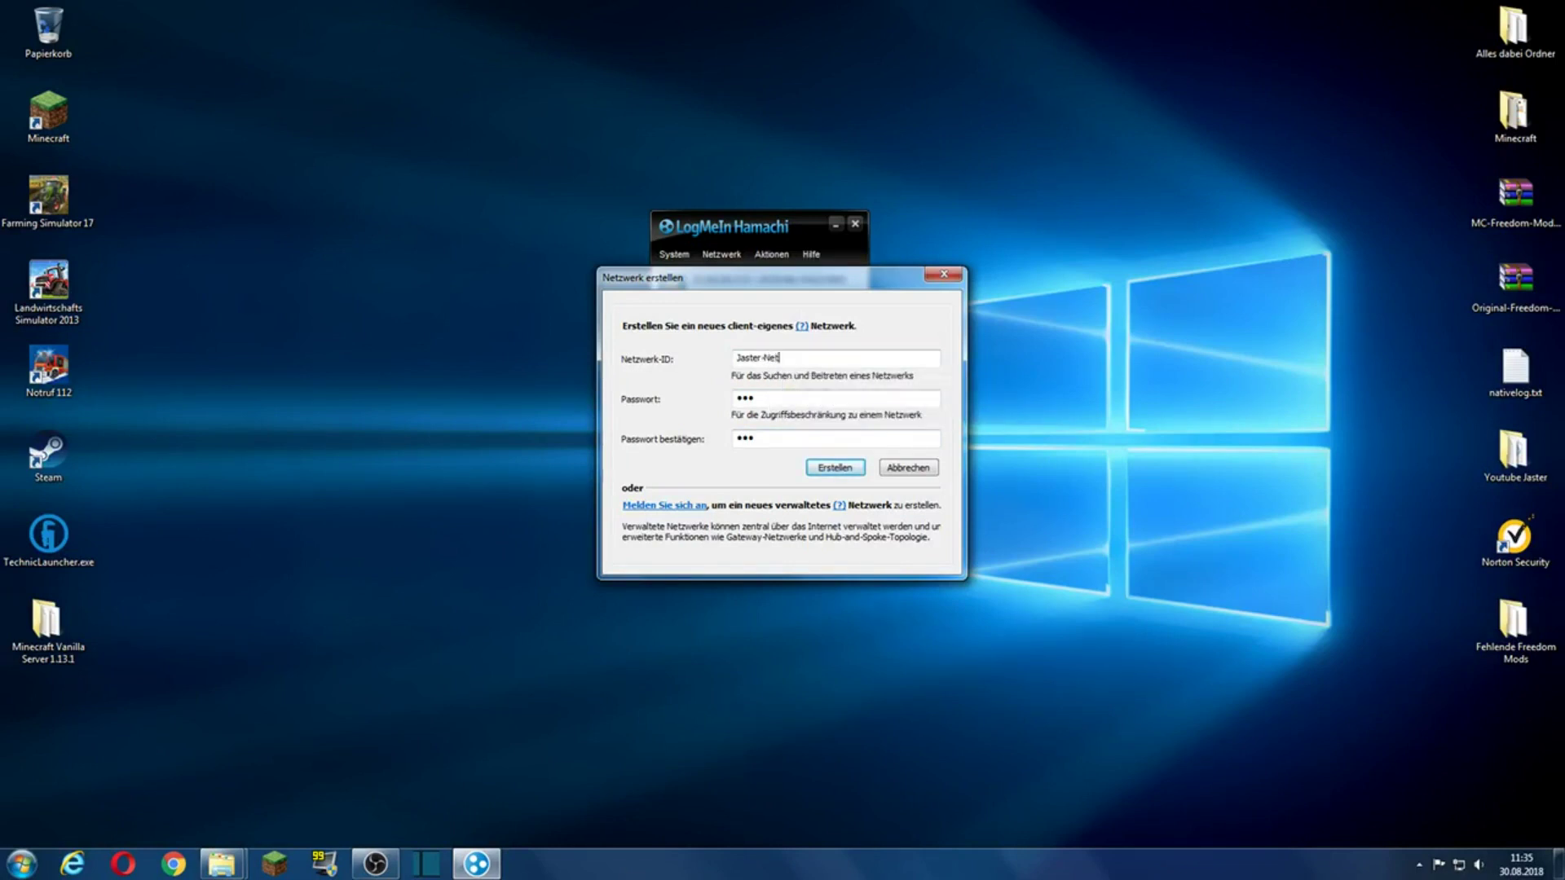
pyautogui.click(848, 461)
# Step: Select Jaster-Netzwerk and copy this PC's Hamachi IPv4 address
pyautogui.moveTo(734, 367)
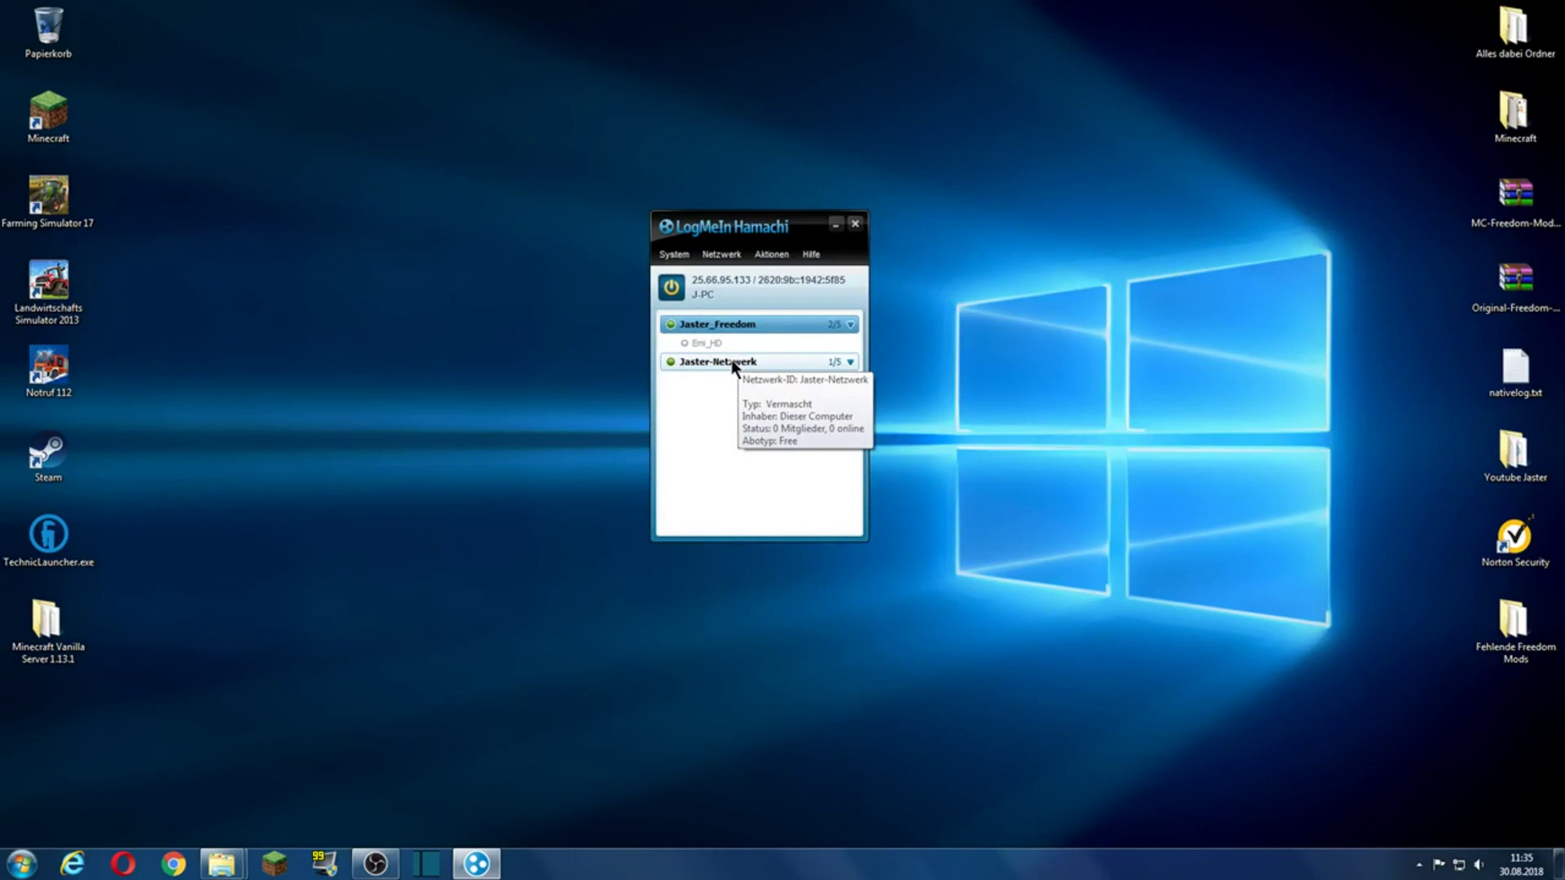
pyautogui.click(735, 364)
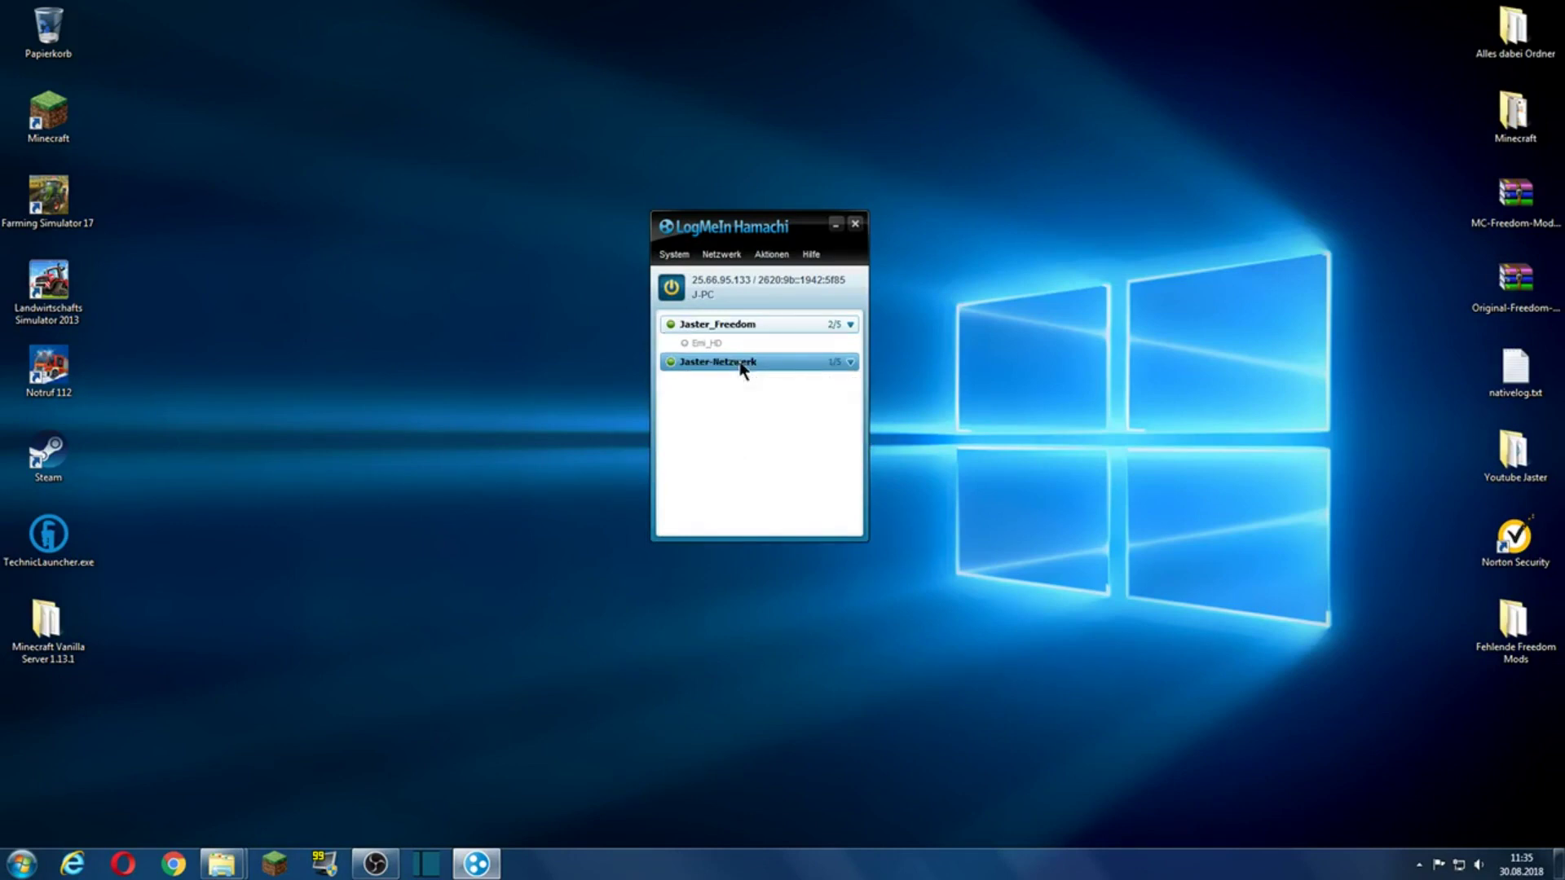
pyautogui.rightClick(723, 281)
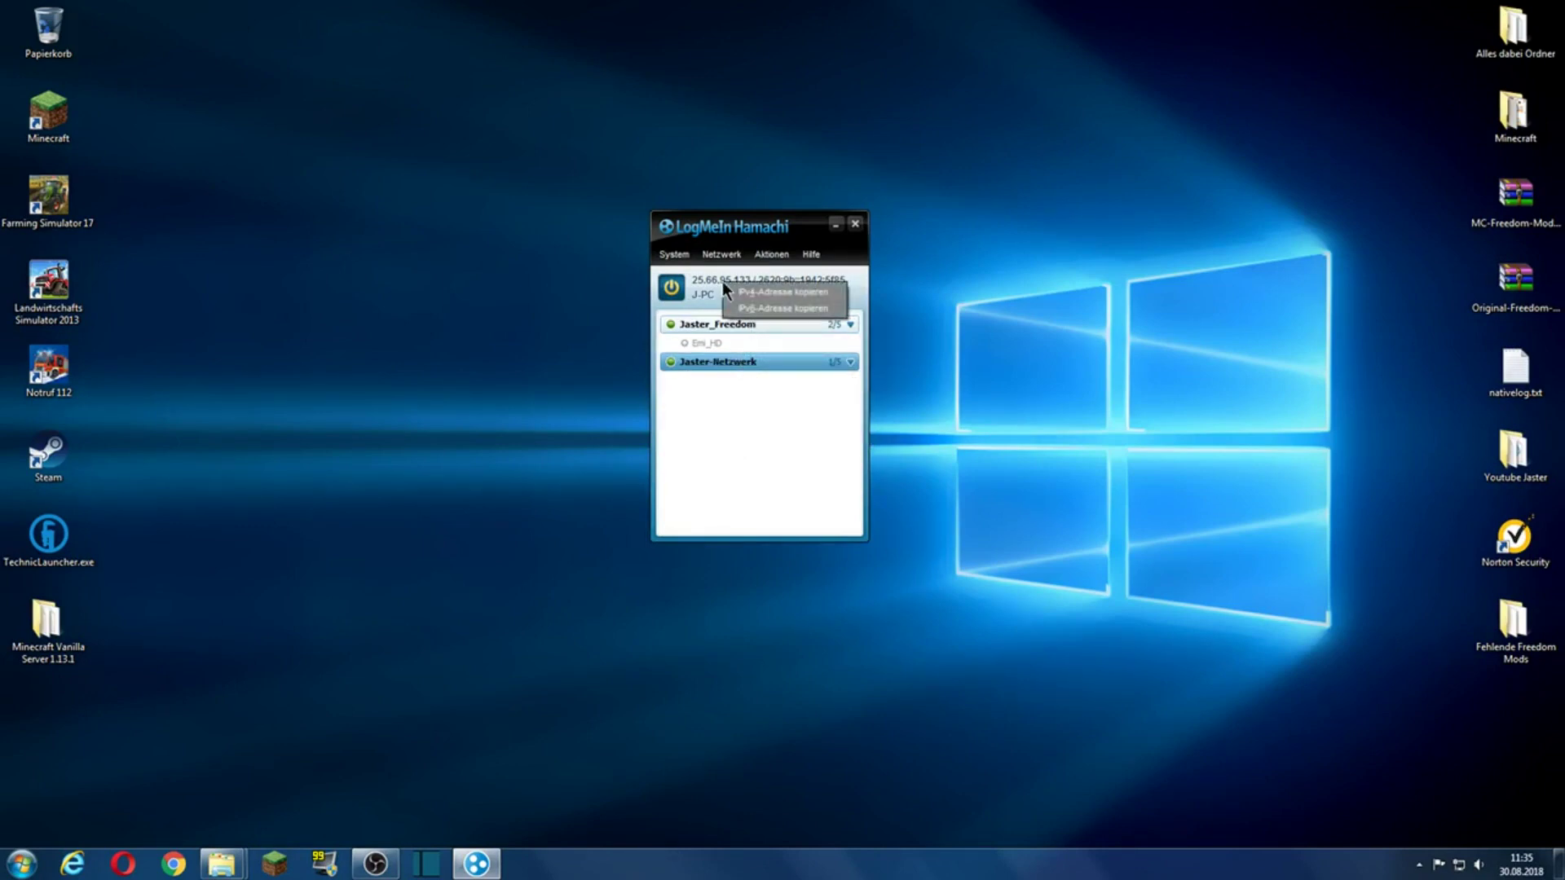
pyautogui.click(770, 291)
pyautogui.doubleClick(50, 621)
# Step: Open server.properties and paste the Hamachi IP 25.66.95.133 after server-ip=
pyautogui.click(519, 406)
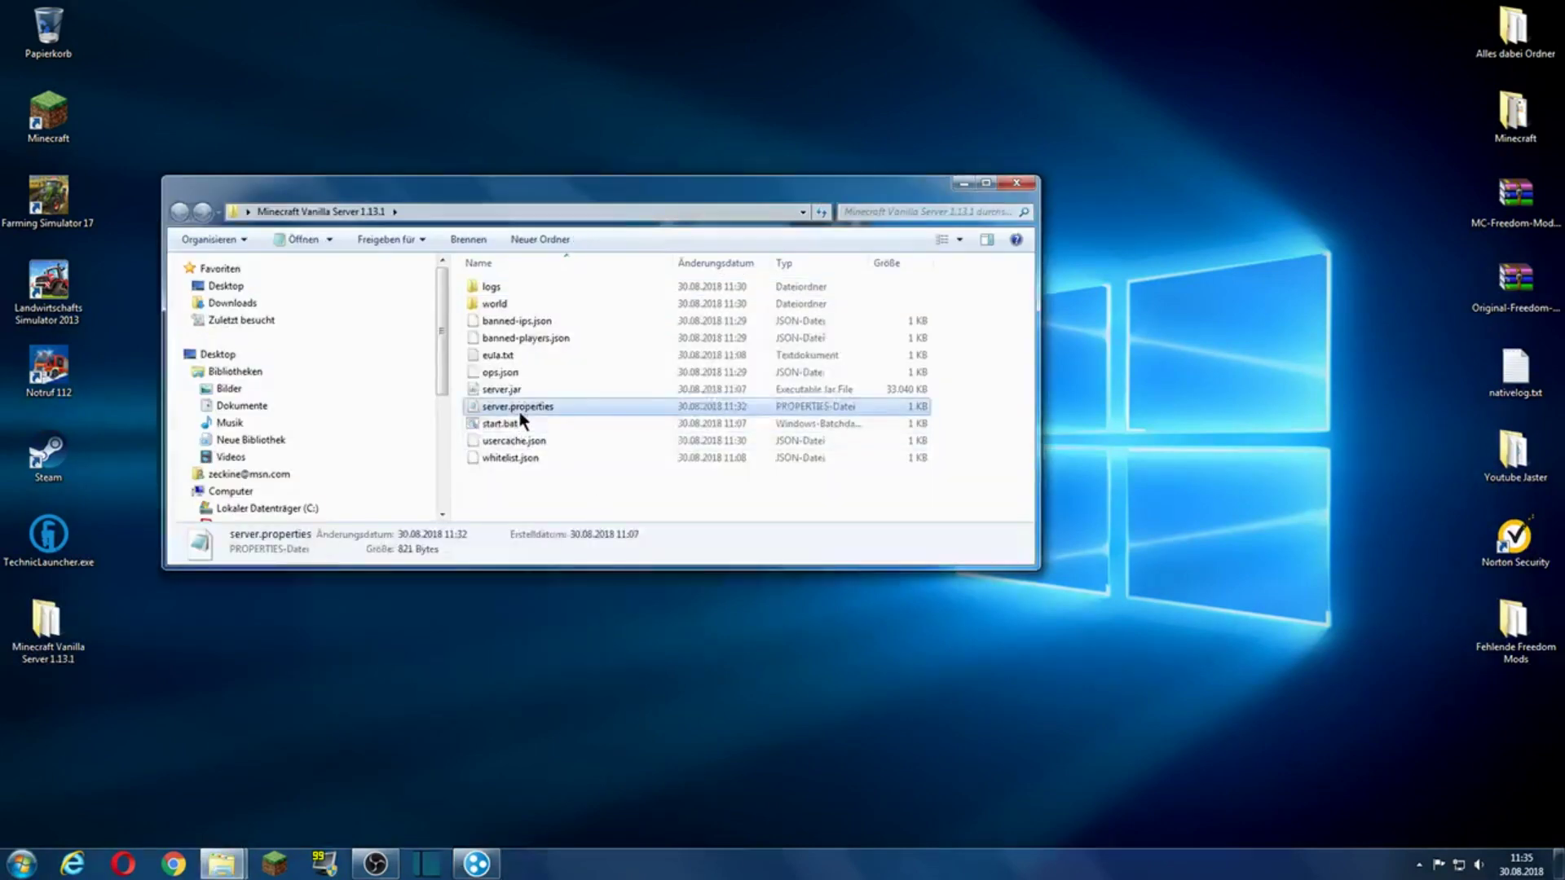
pyautogui.doubleClick(519, 412)
pyautogui.scroll(-5, 533, 483)
pyautogui.click(448, 579)
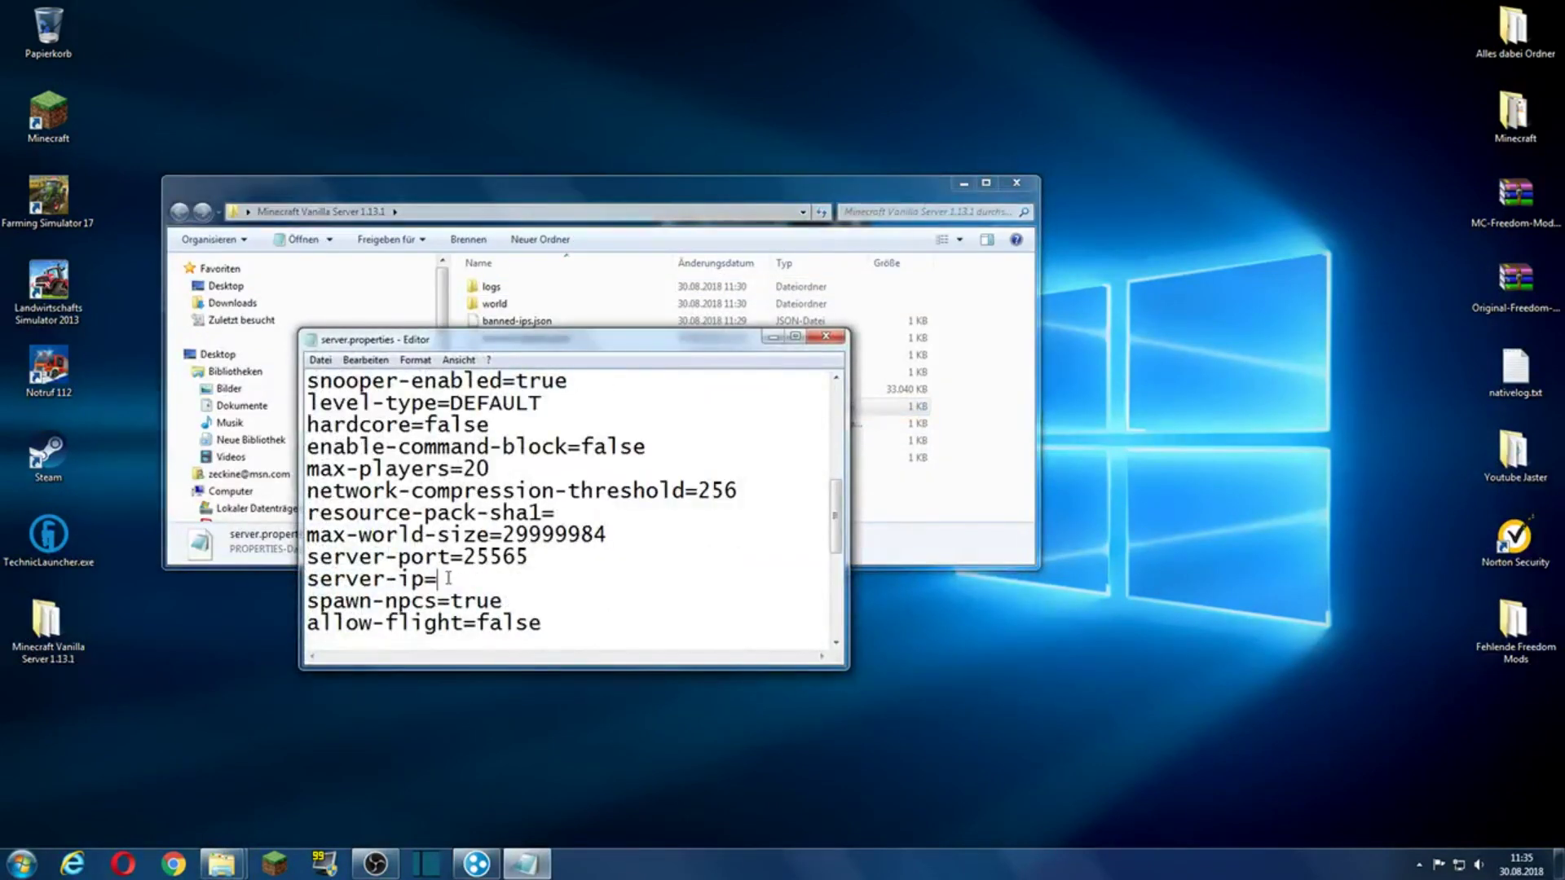
pyautogui.write('25.66.95.133')
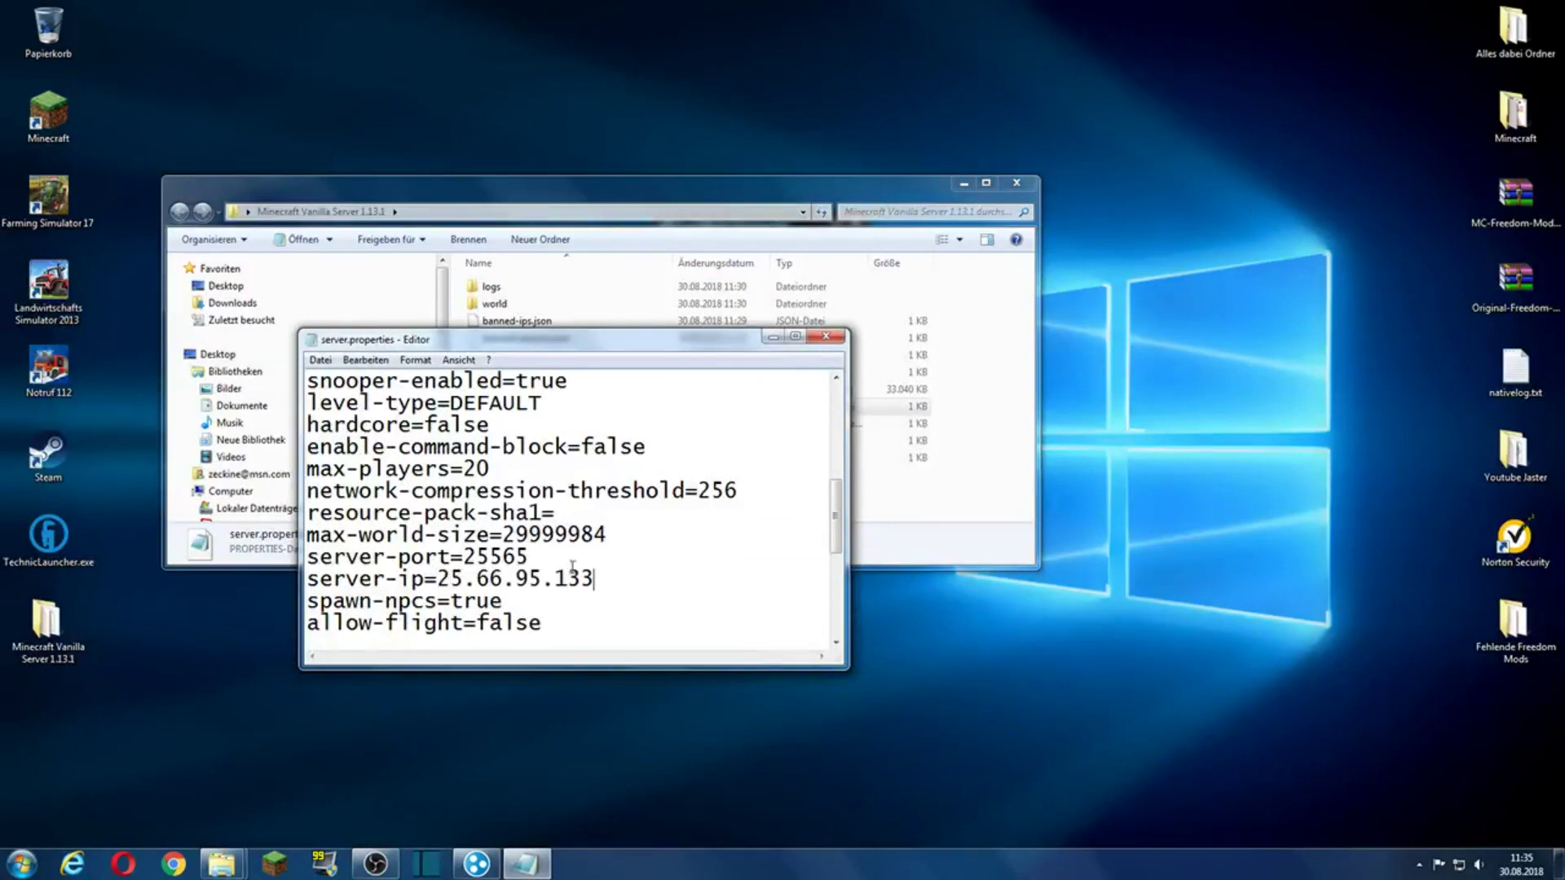
# Step: Change server-port to 25566, save and close server.properties, and run start.bat
pyautogui.click(529, 557)
pyautogui.press('BackSpace')
pyautogui.write('6')
pyautogui.moveTo(530, 558); pyautogui.dragTo(476, 557)
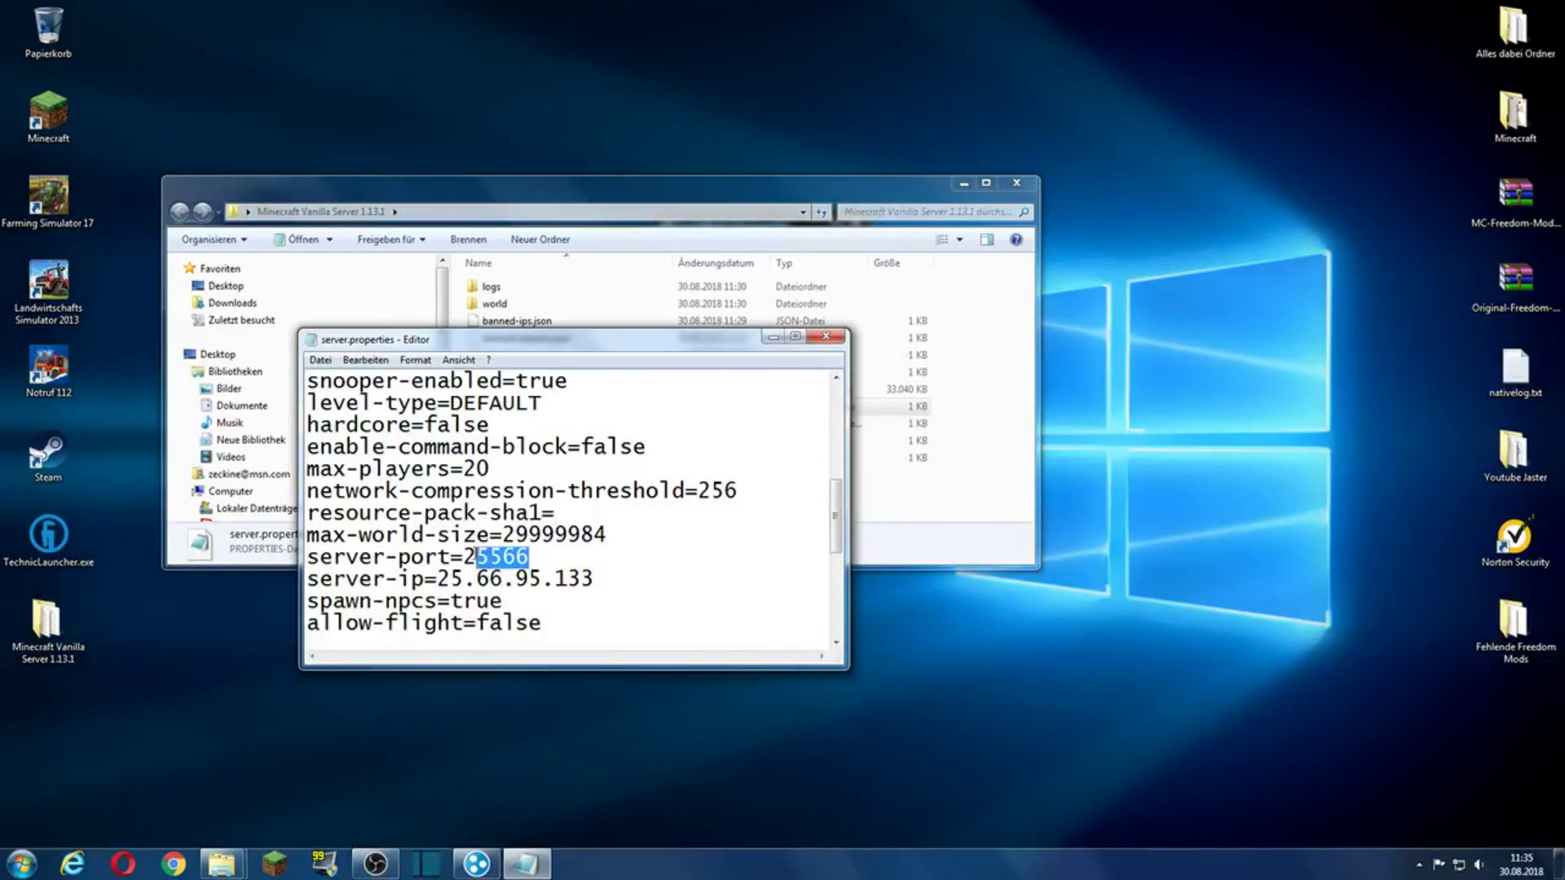
pyautogui.click(546, 557)
pyautogui.click(319, 360)
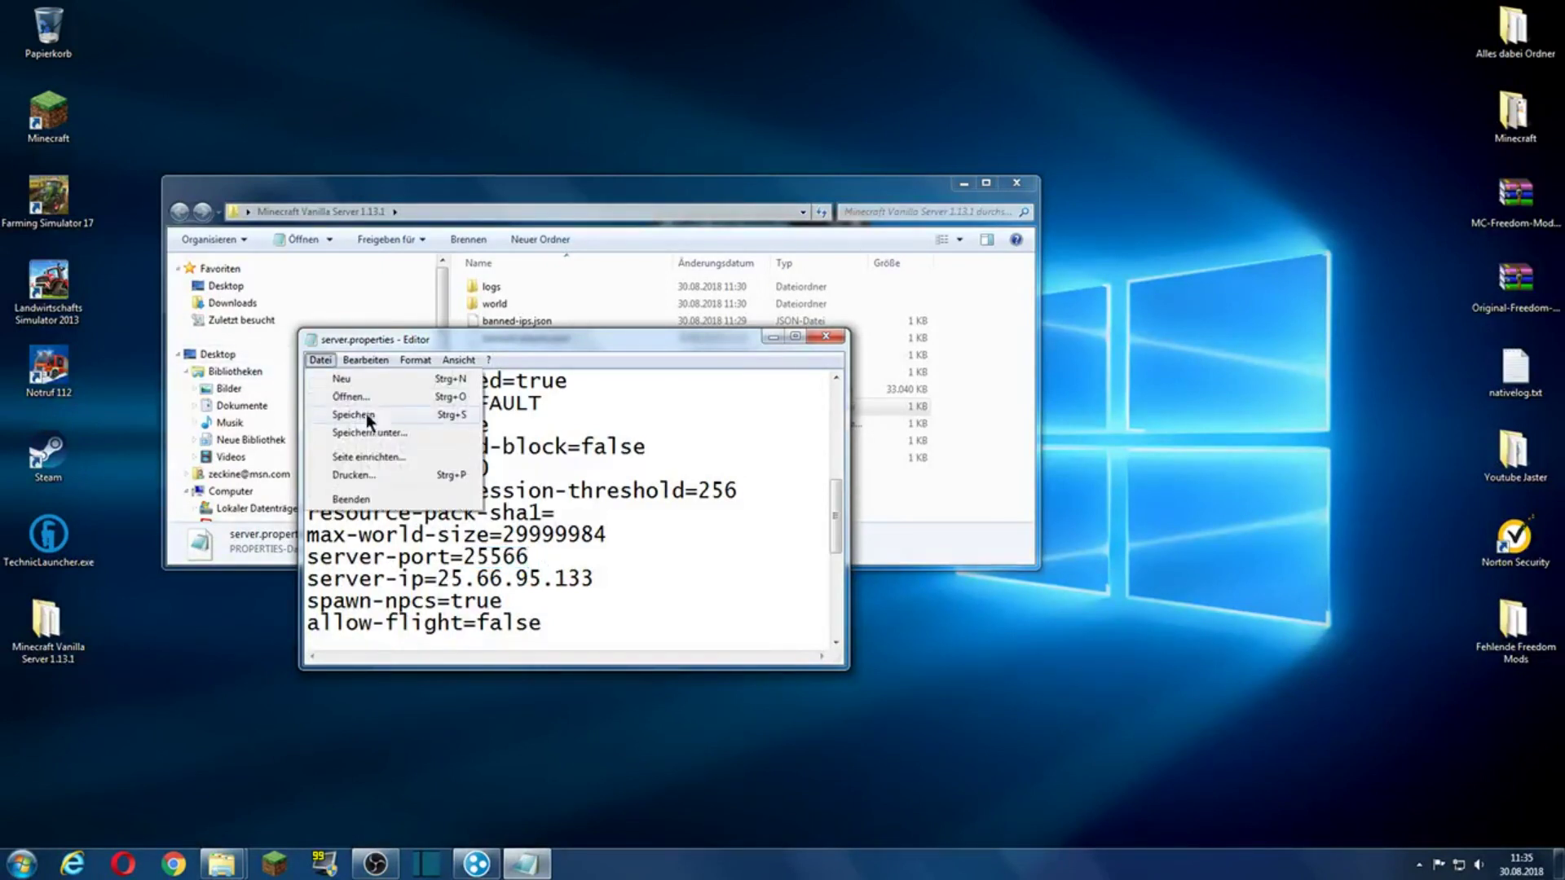
pyautogui.click(365, 414)
pyautogui.click(824, 336)
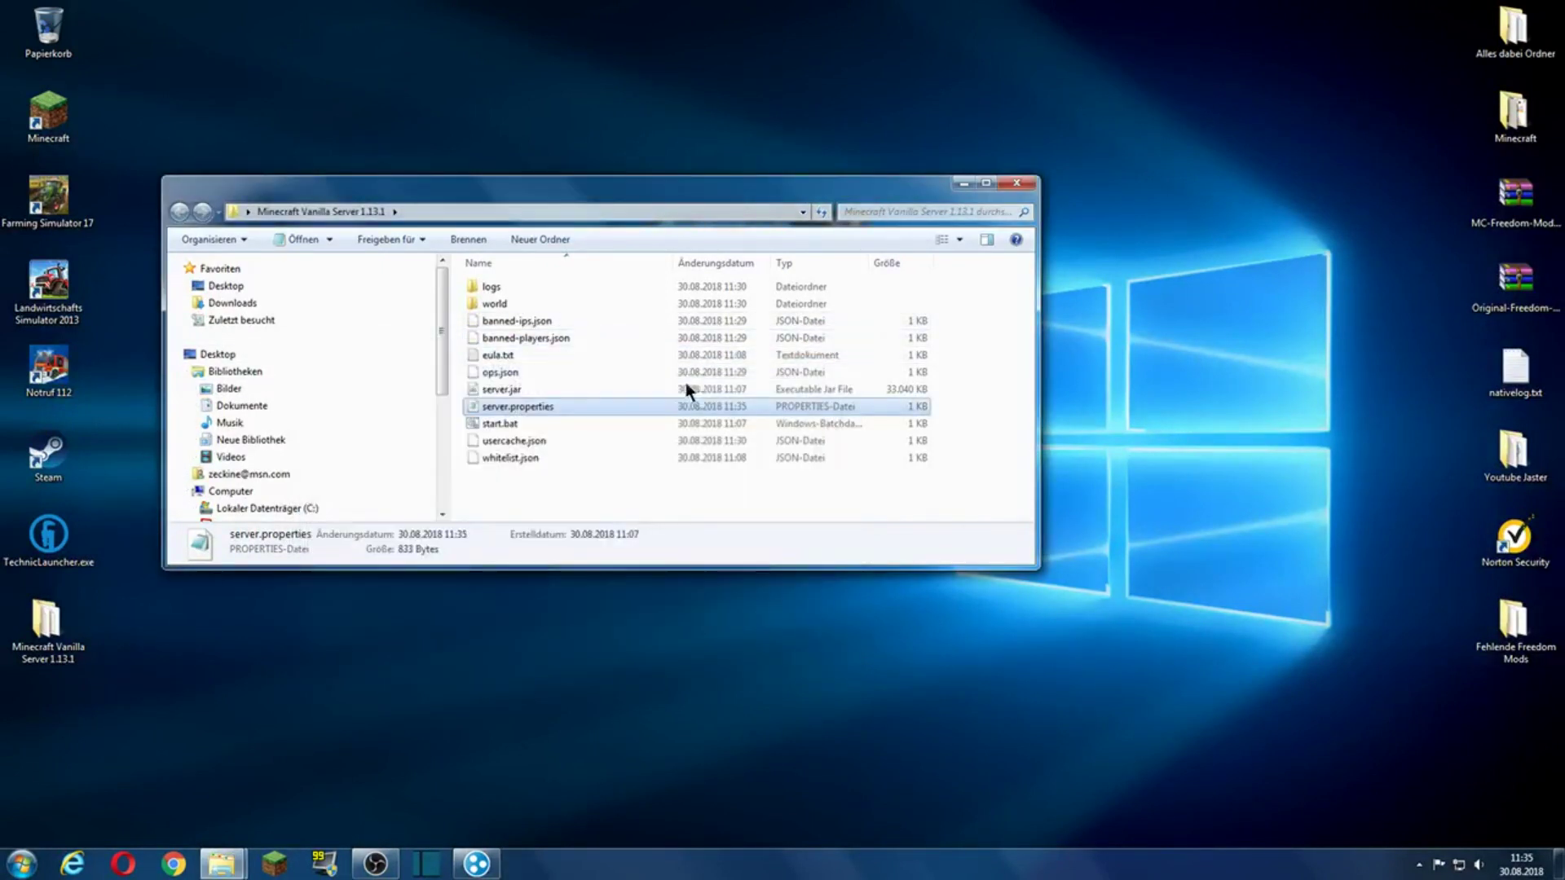
pyautogui.click(525, 481)
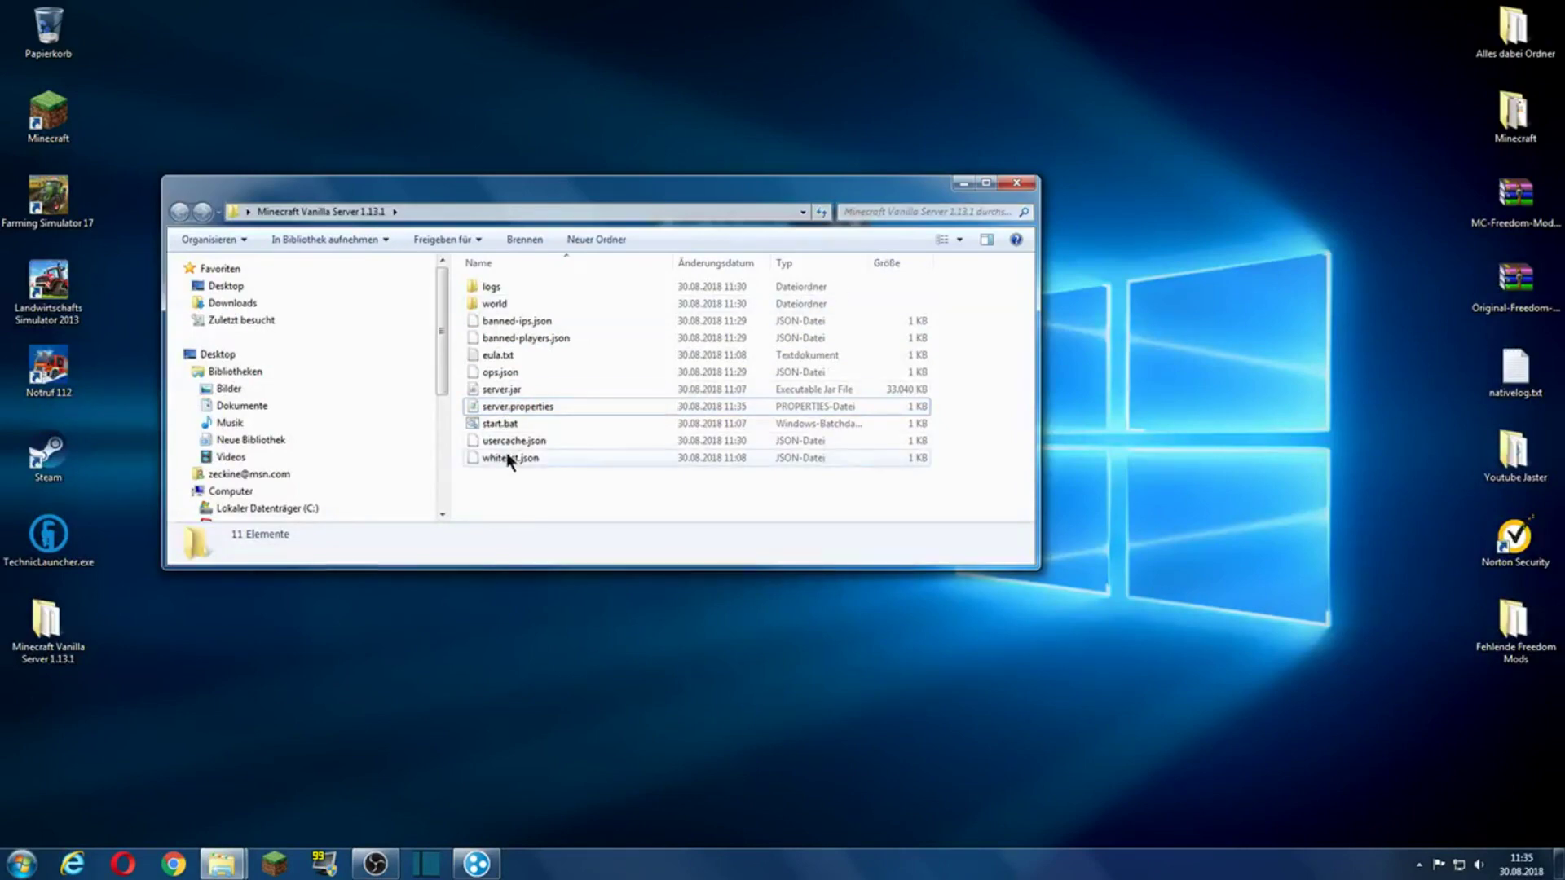
pyautogui.doubleClick(499, 423)
# Step: Close Explorer, move Hamachi to the right, and minimize the server GUI and console windows
pyautogui.click(1015, 186)
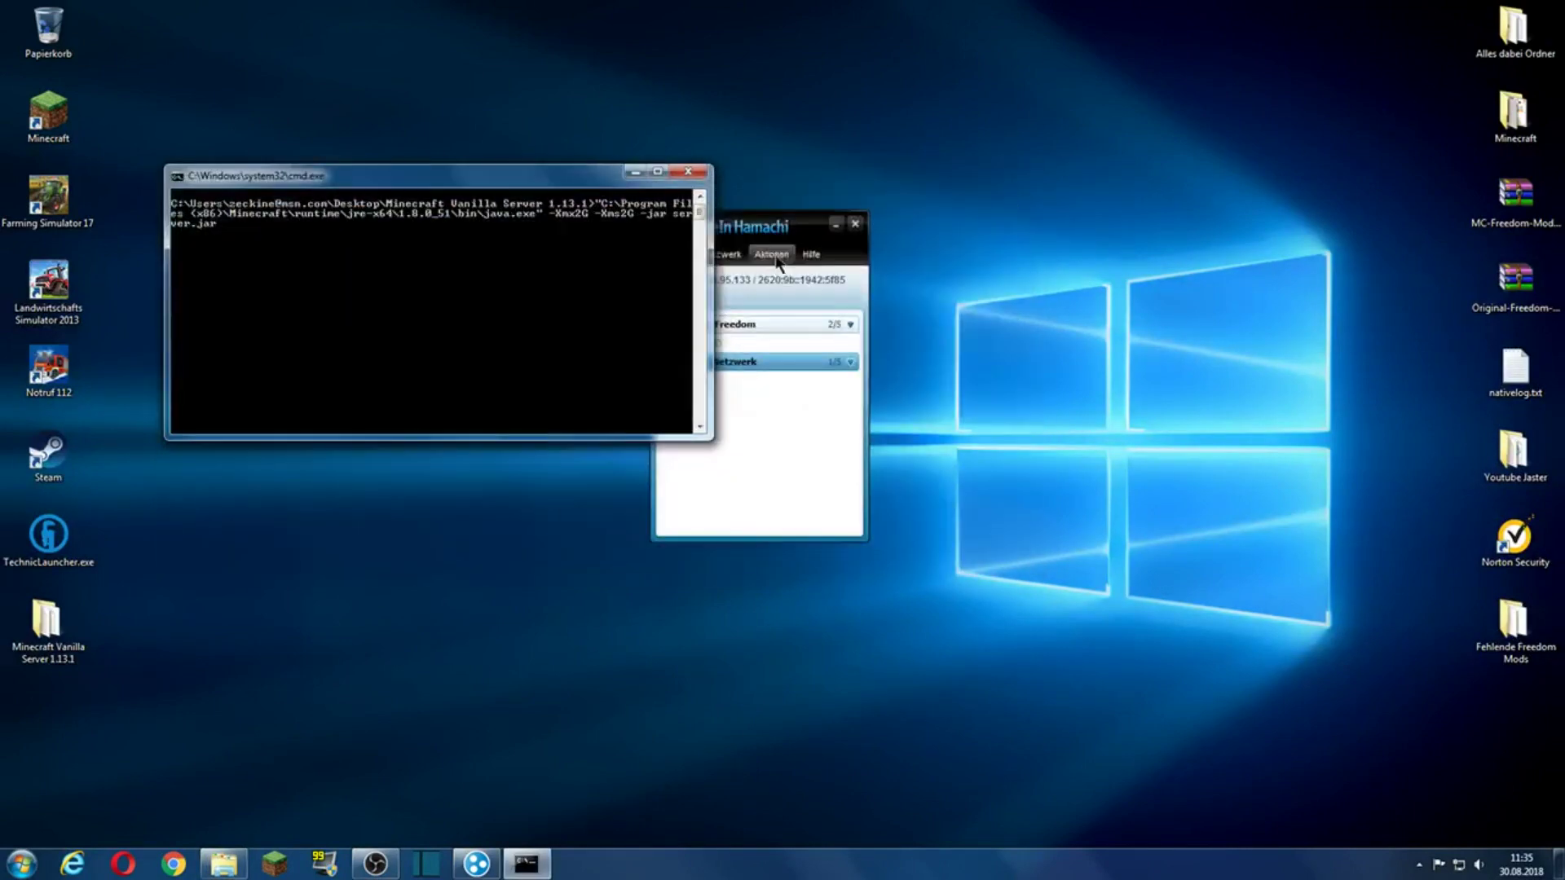
pyautogui.moveTo(797, 243); pyautogui.dragTo(1124, 172)
pyautogui.click(930, 230)
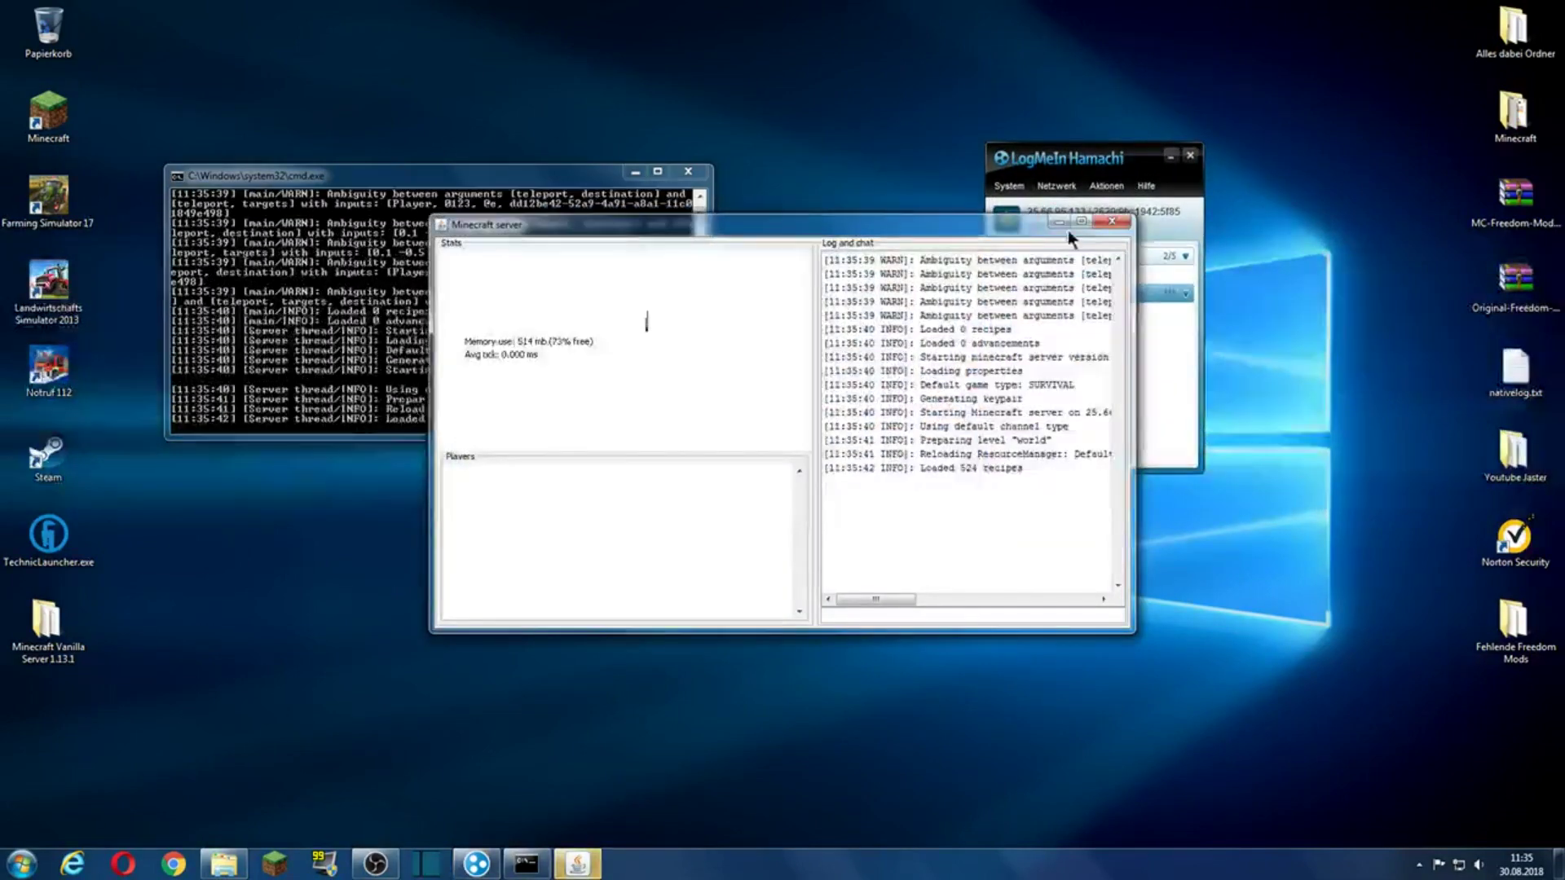
pyautogui.click(1064, 226)
pyautogui.click(636, 172)
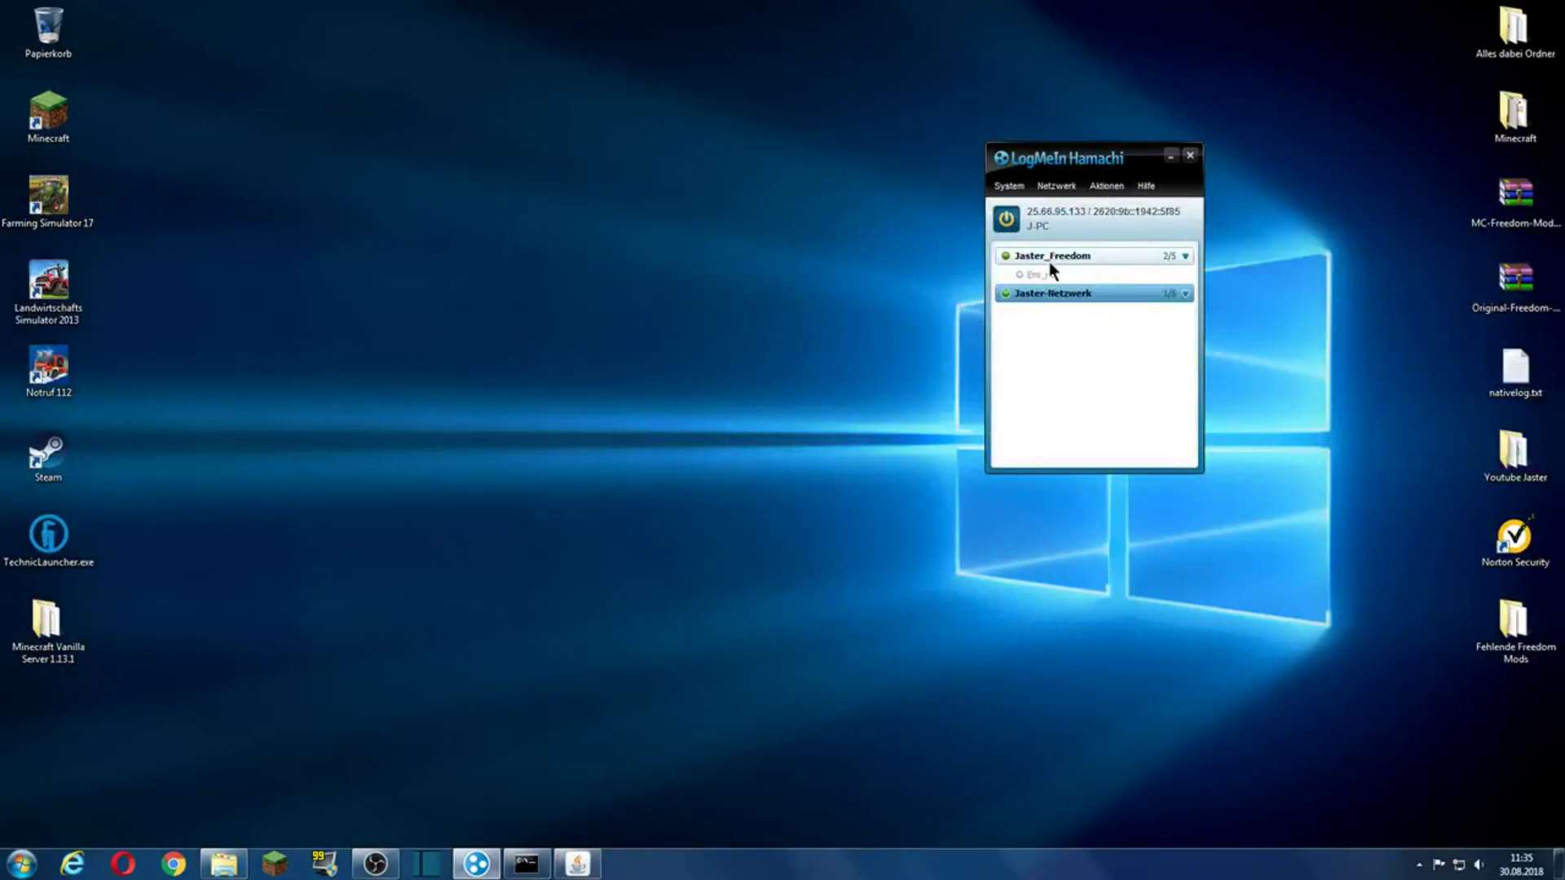
# Step: Start joining the existing network Jaster-Netzwerk with its password, then cancel
pyautogui.click(1057, 186)
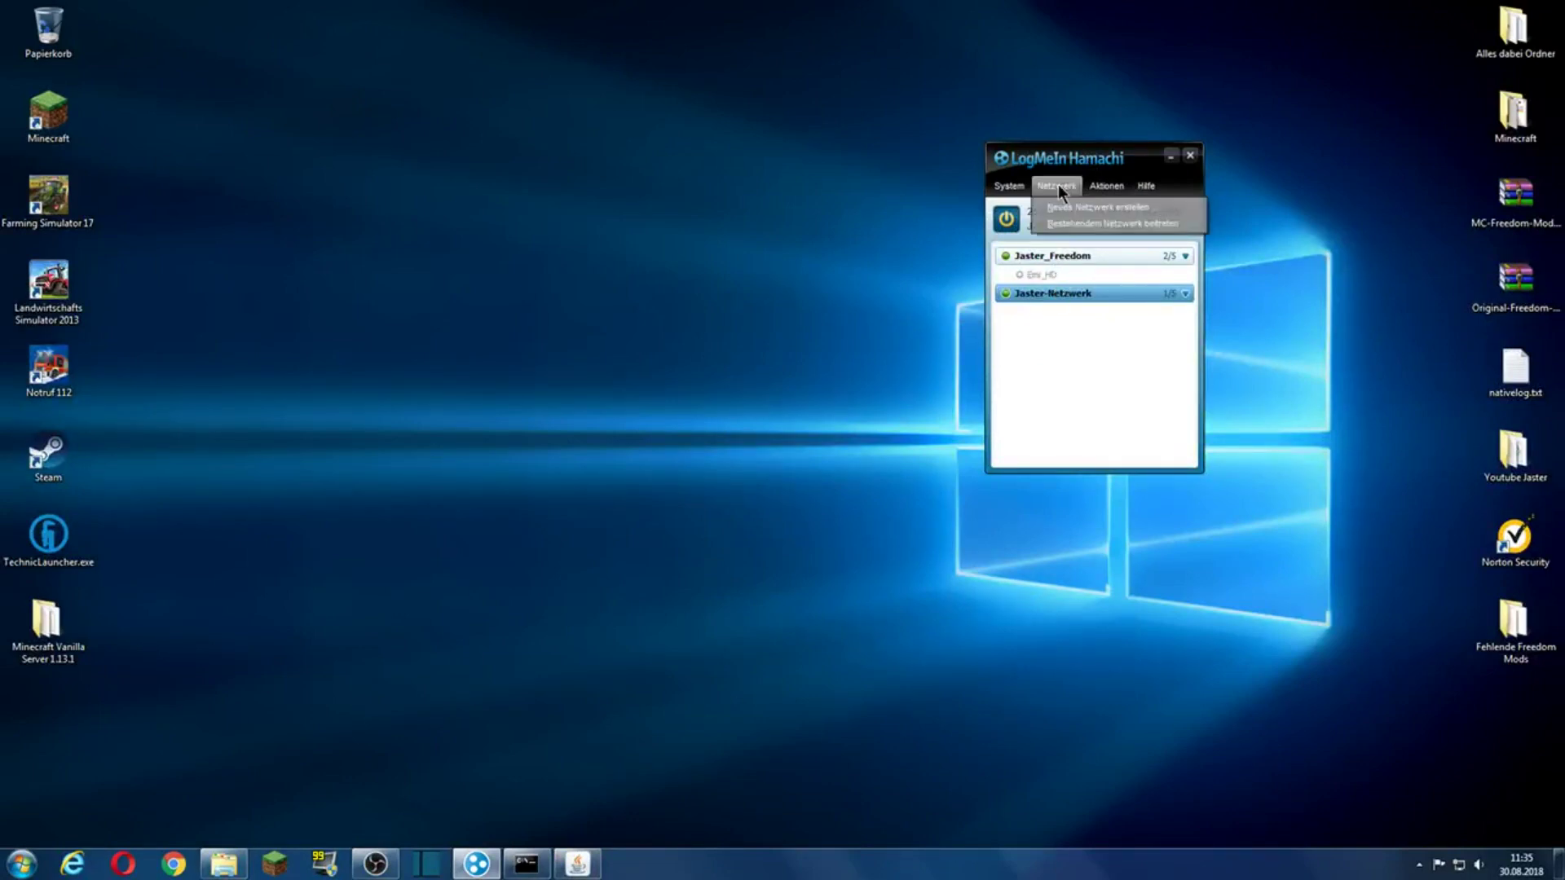
pyautogui.click(1073, 222)
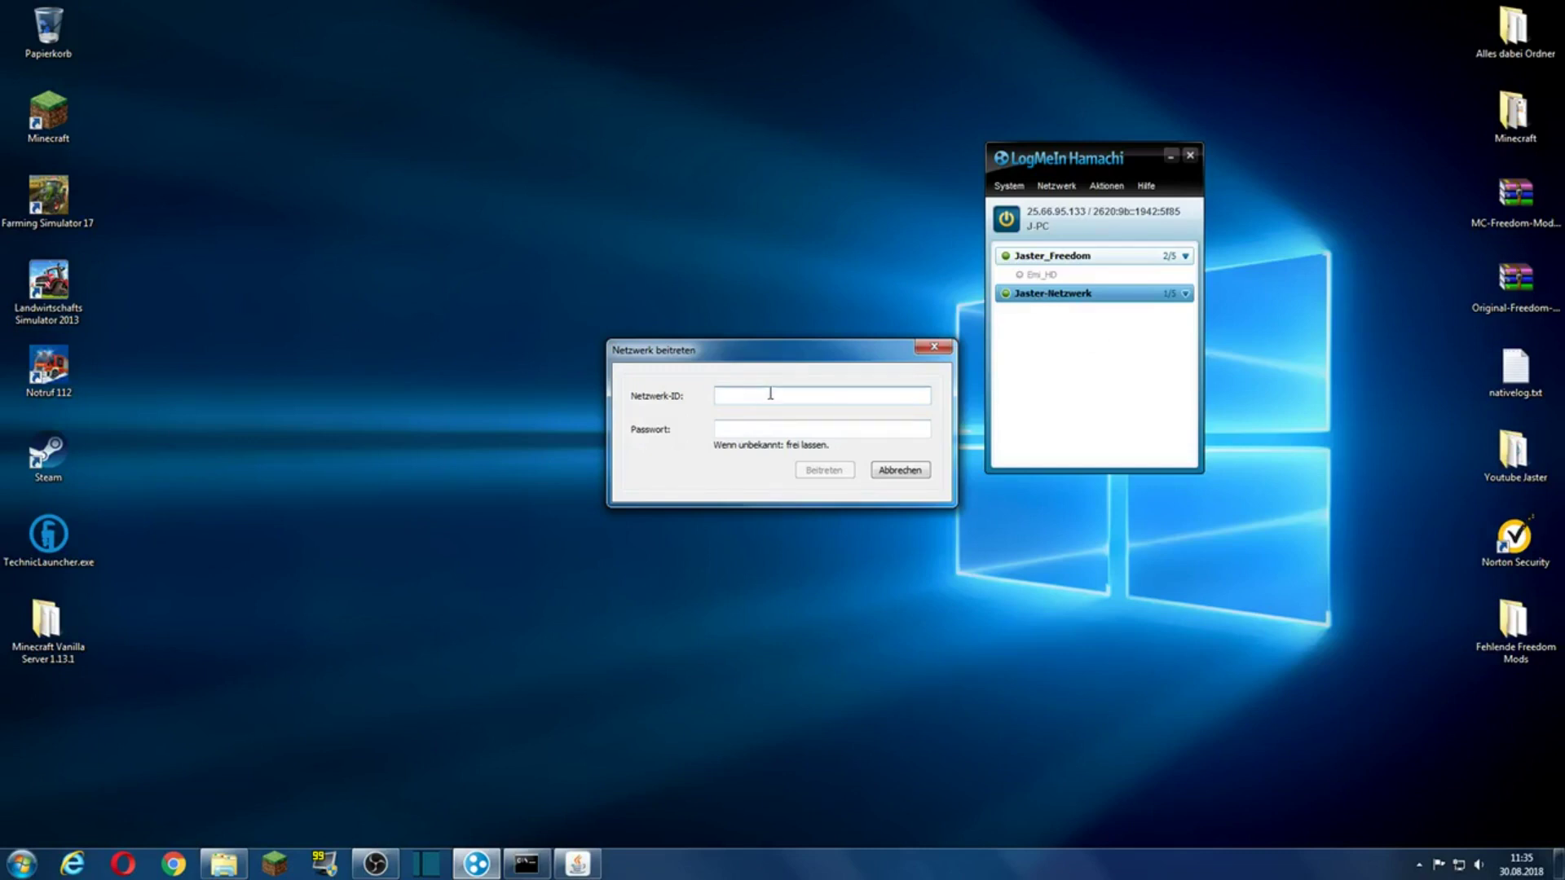
pyautogui.write('Jaster-Netzwerk')
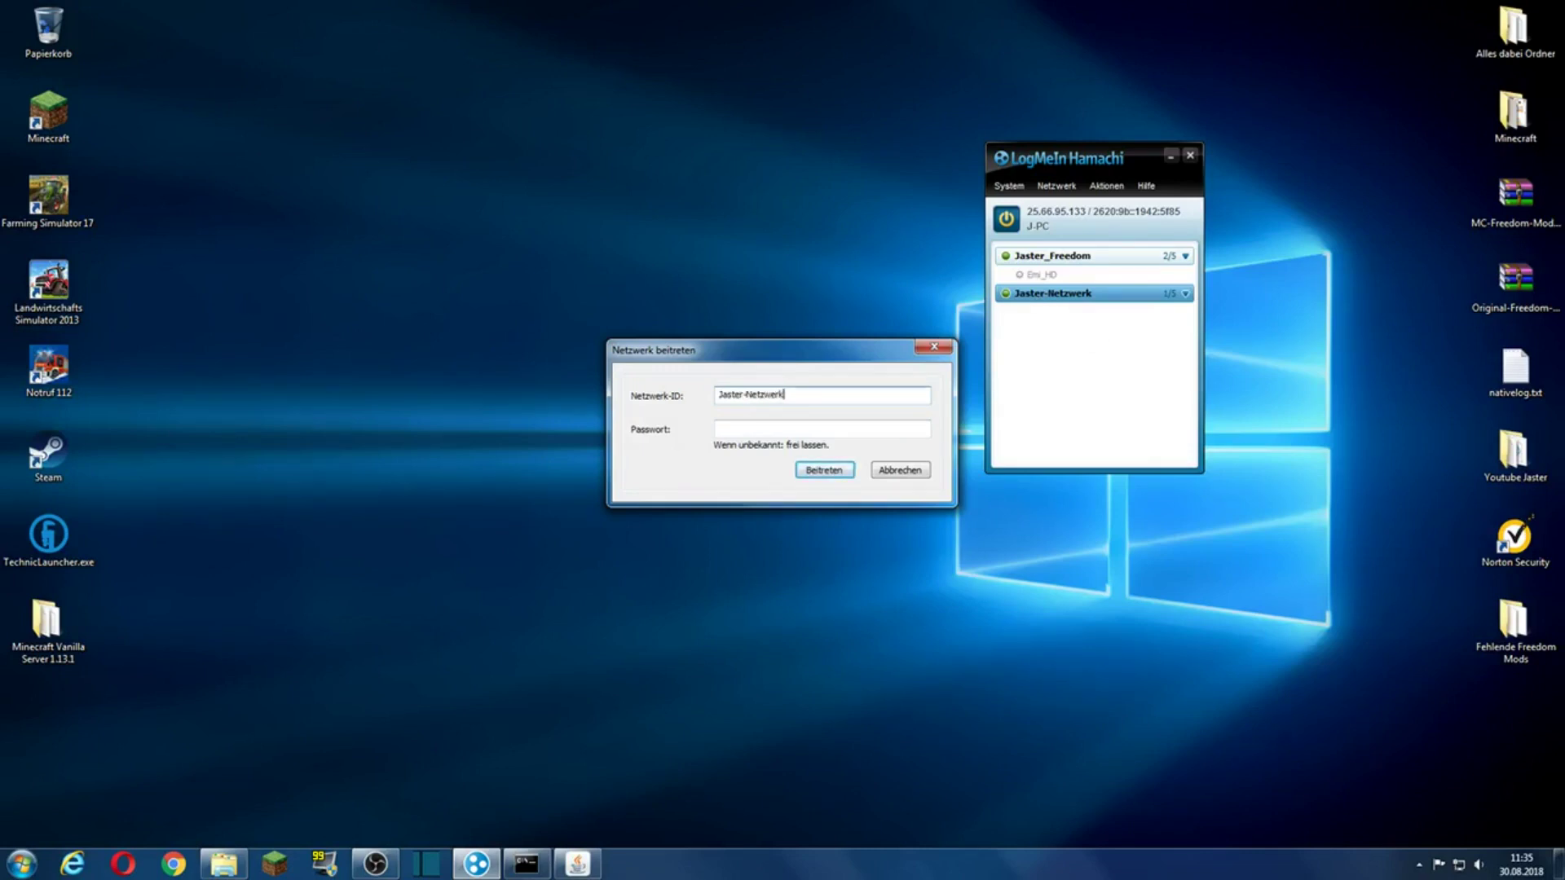
pyautogui.click(764, 429)
pyautogui.write('123')
pyautogui.click(912, 467)
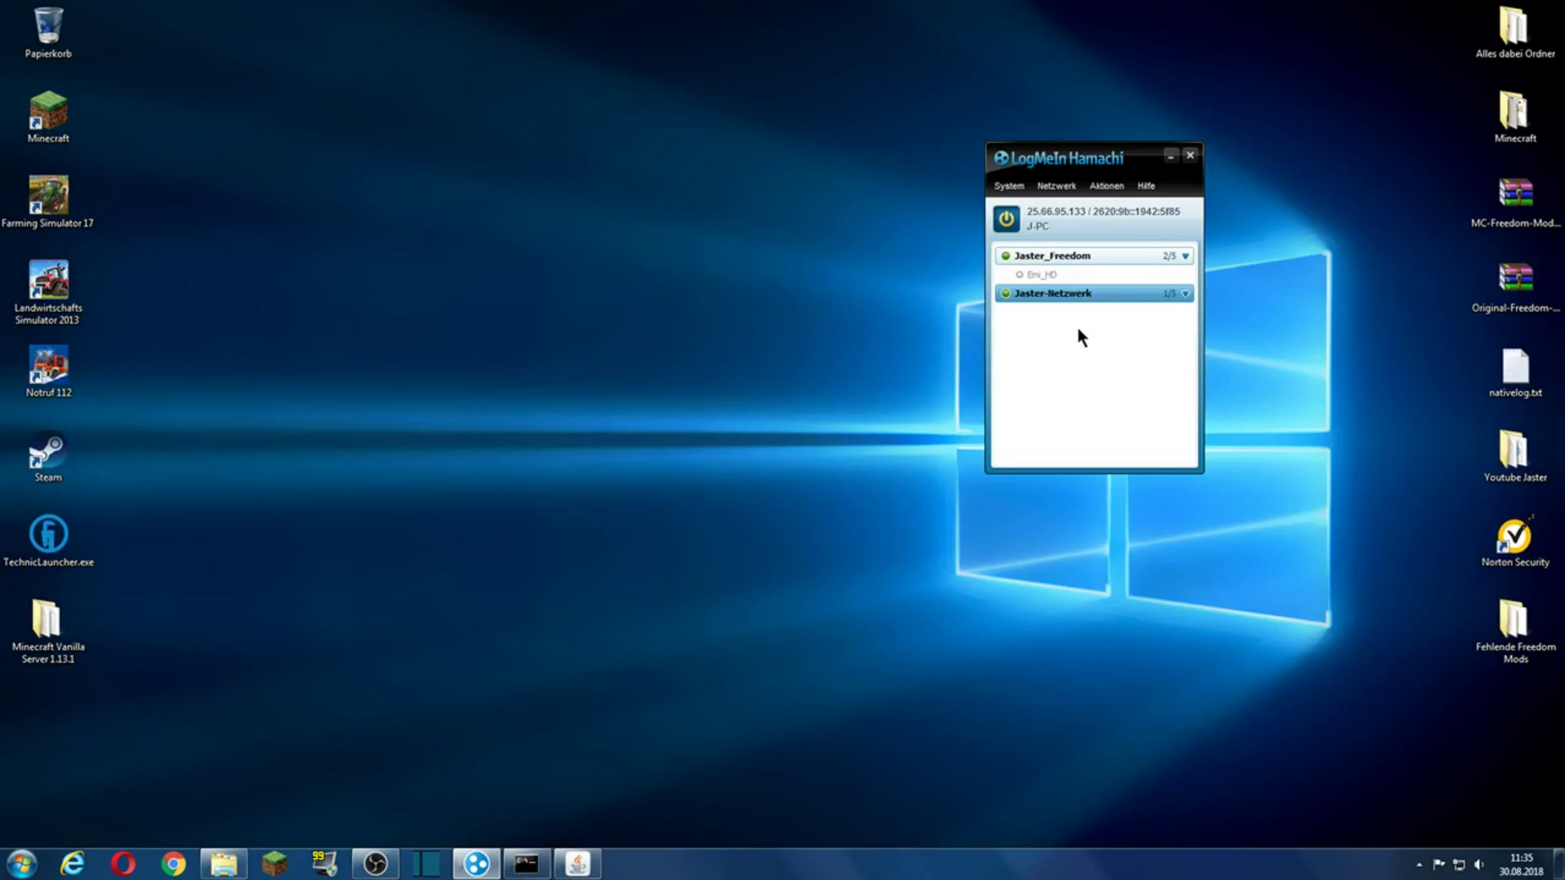
pyautogui.rightClick(1048, 275)
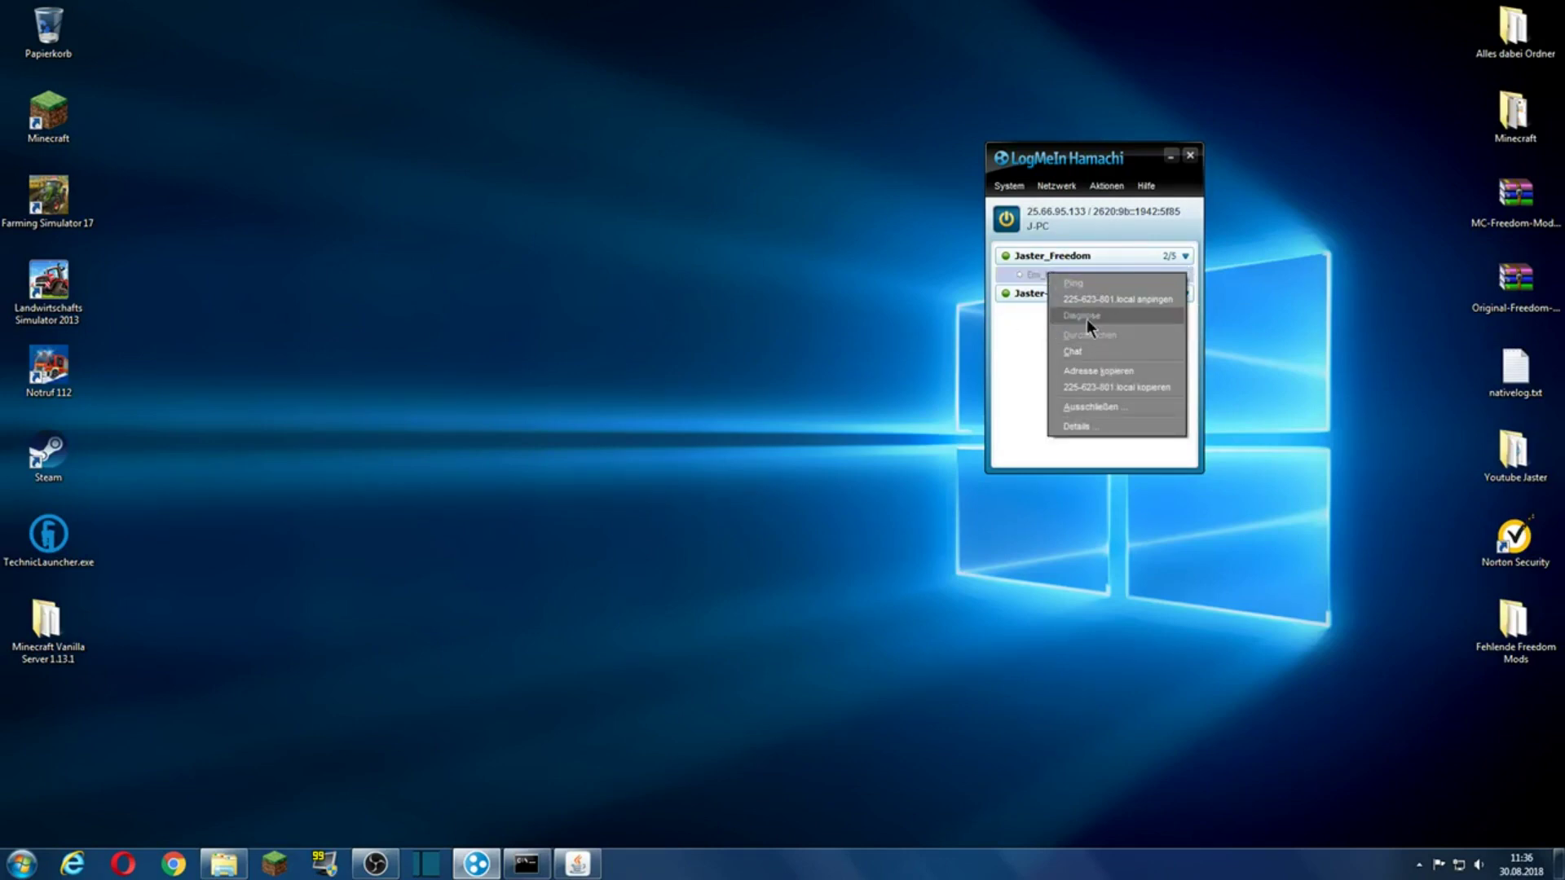
pyautogui.click(1013, 319)
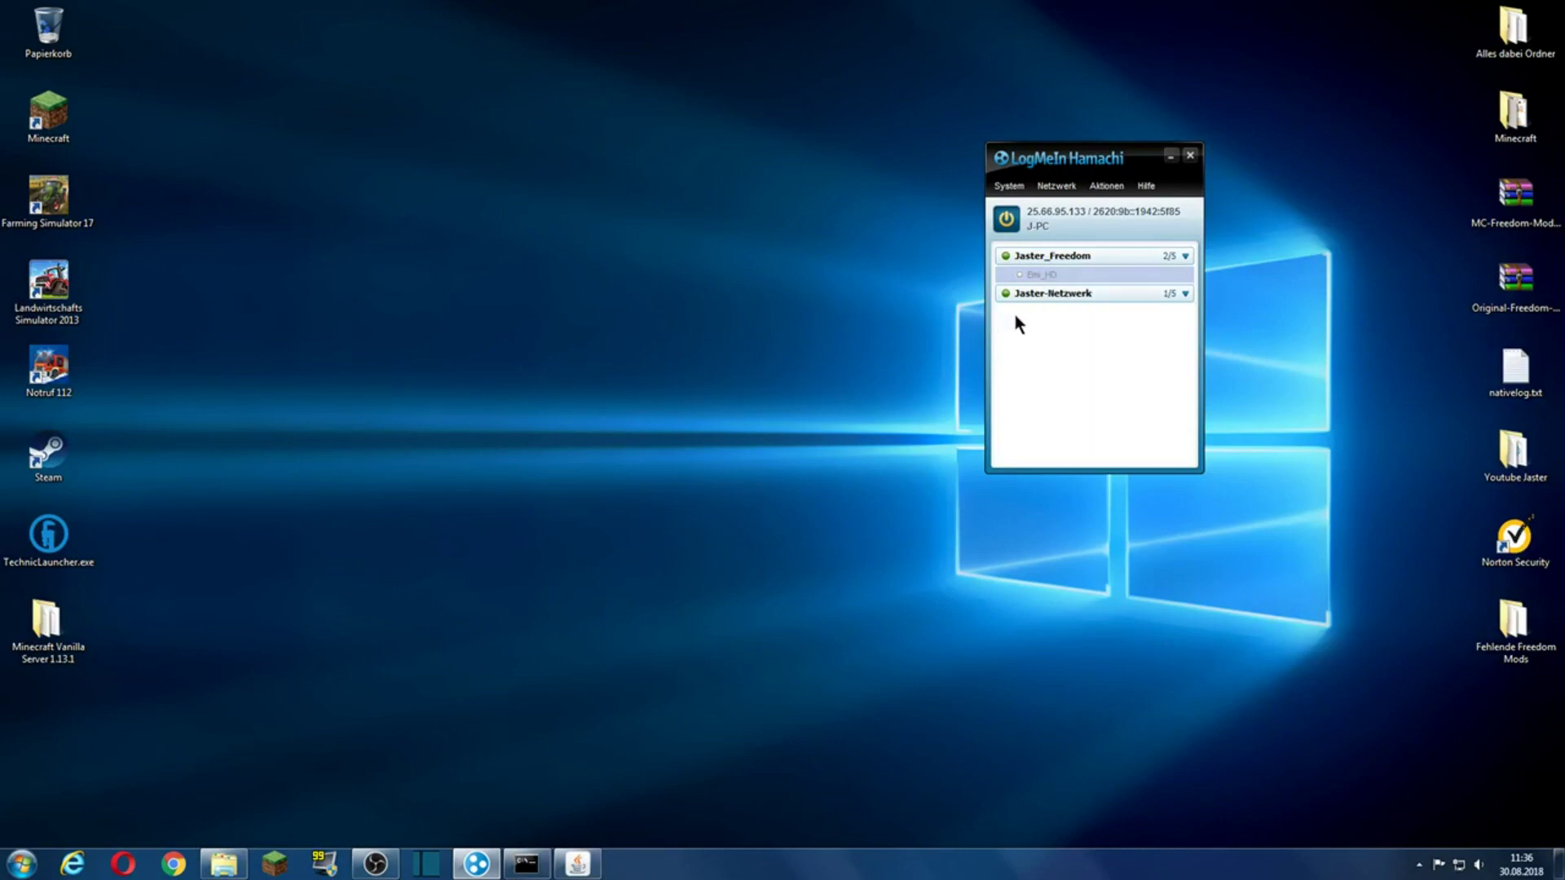
pyautogui.click(1170, 156)
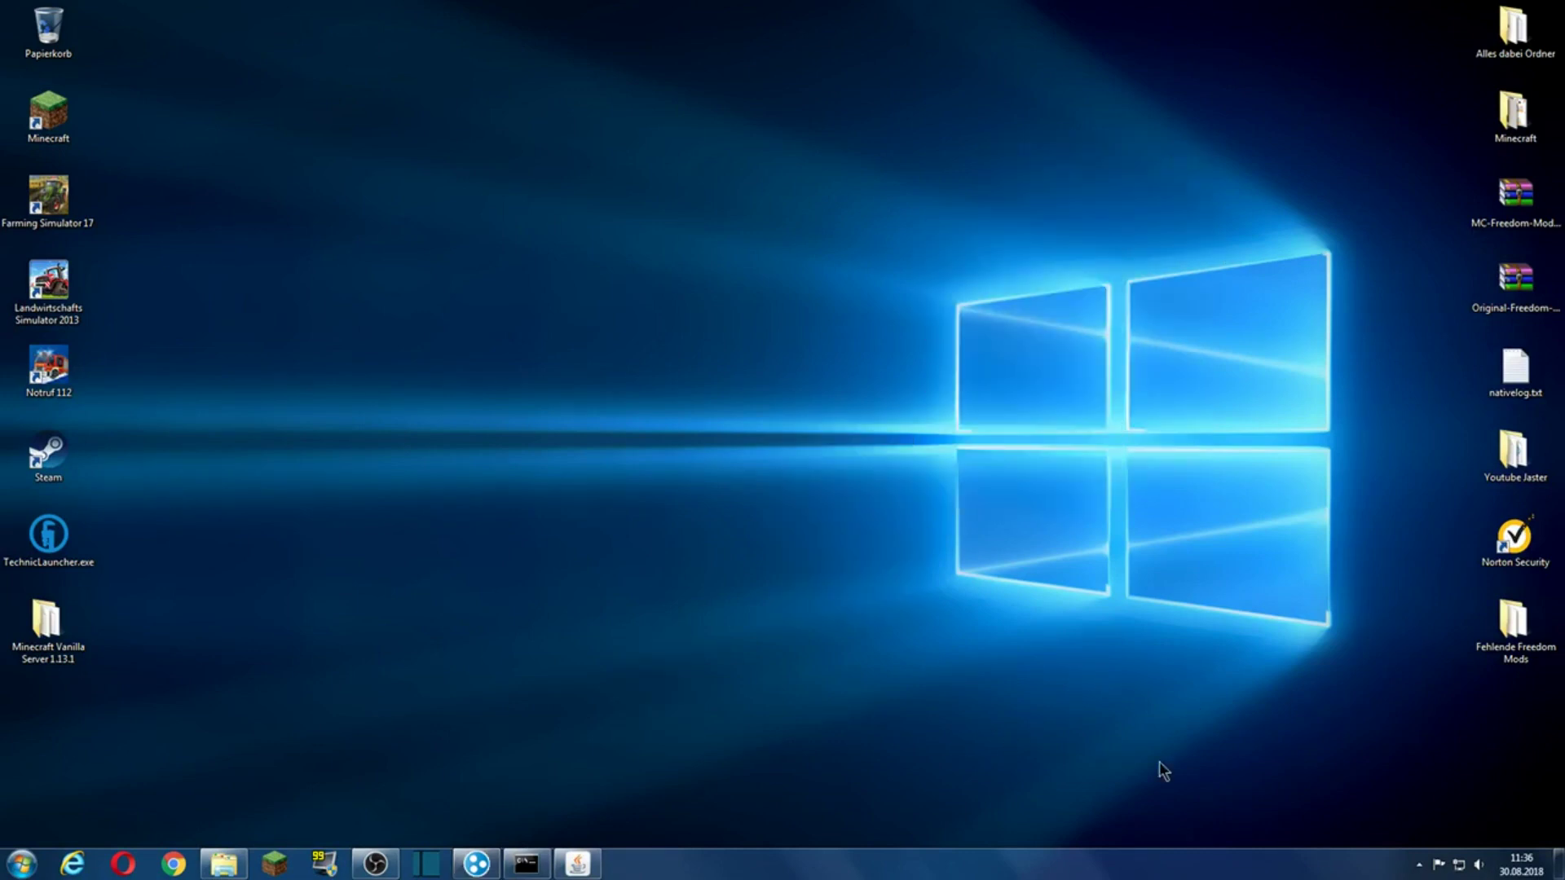
pyautogui.click(1420, 864)
pyautogui.click(1419, 865)
pyautogui.rightClick(1459, 865)
# Step: View the network adapters, including Hamachi, in the Network and Sharing Center
pyautogui.click(1446, 839)
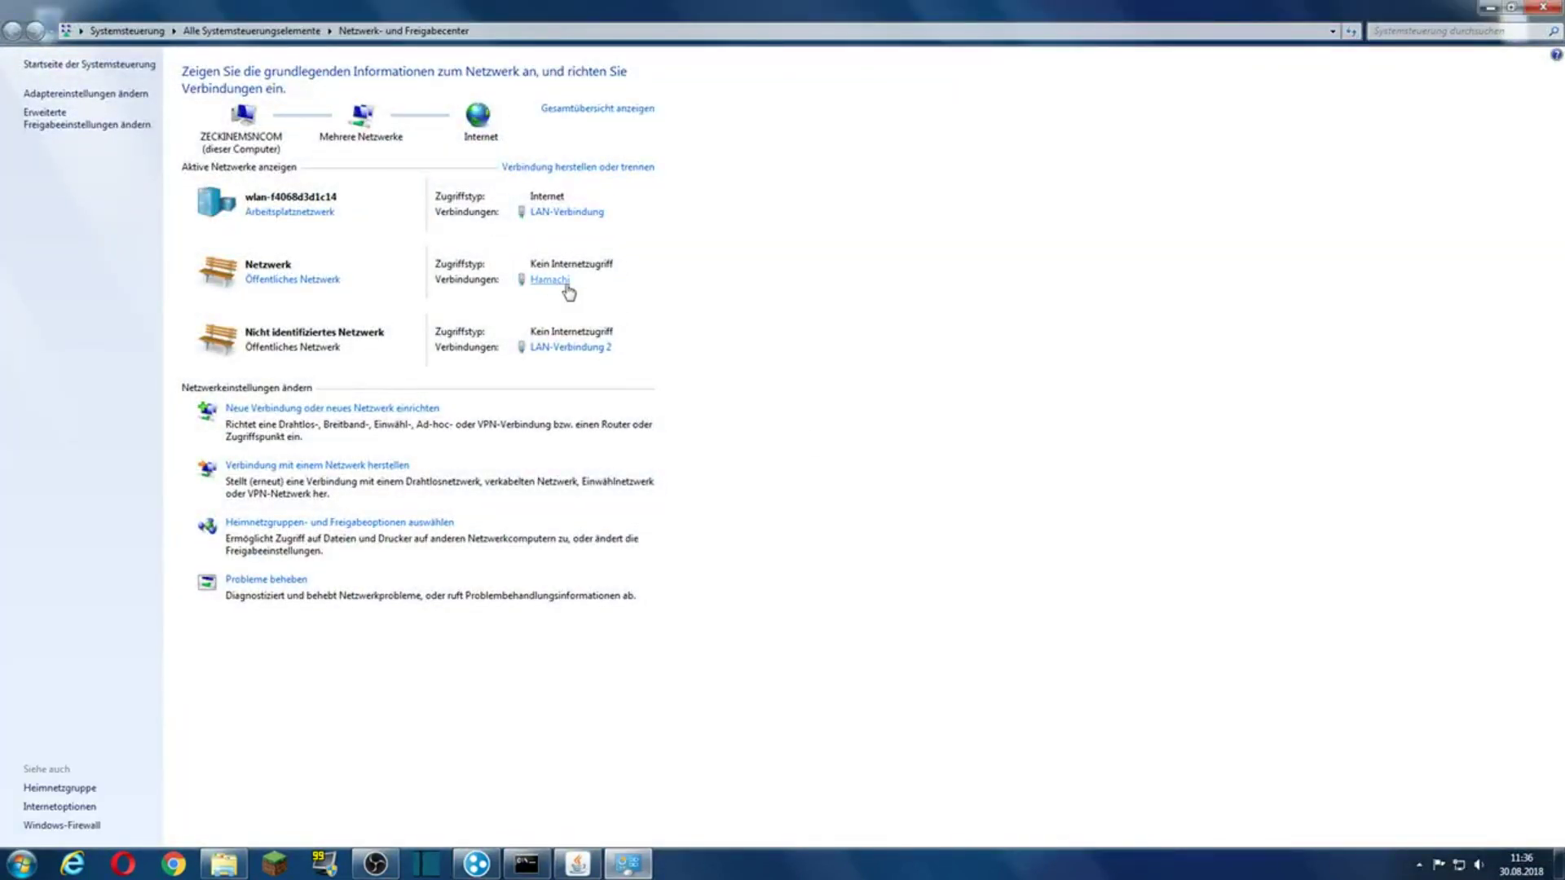
pyautogui.click(48, 93)
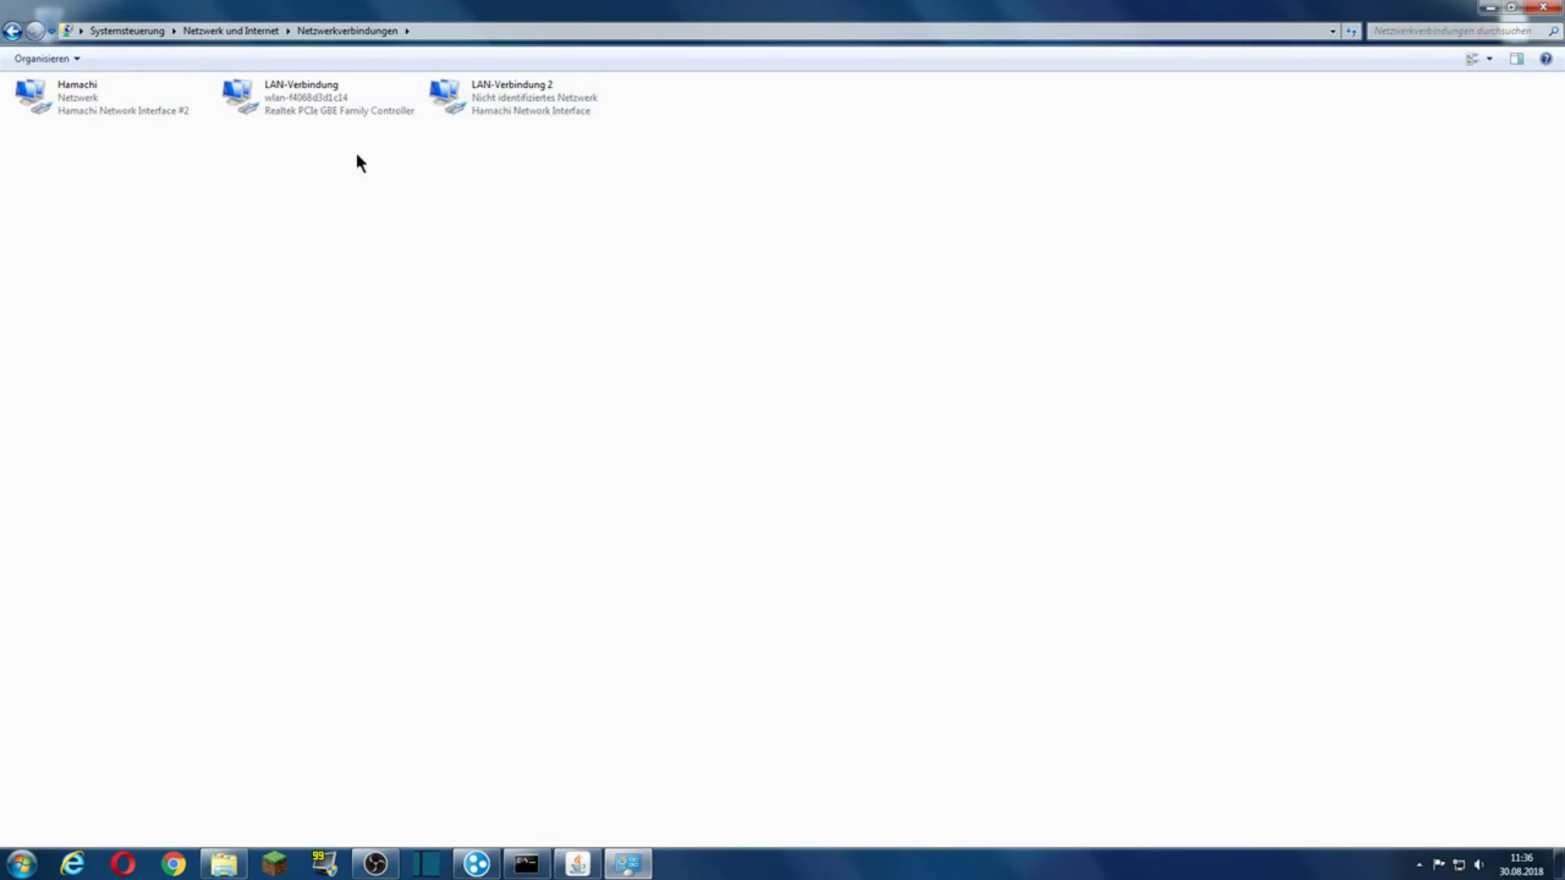
pyautogui.click(1543, 7)
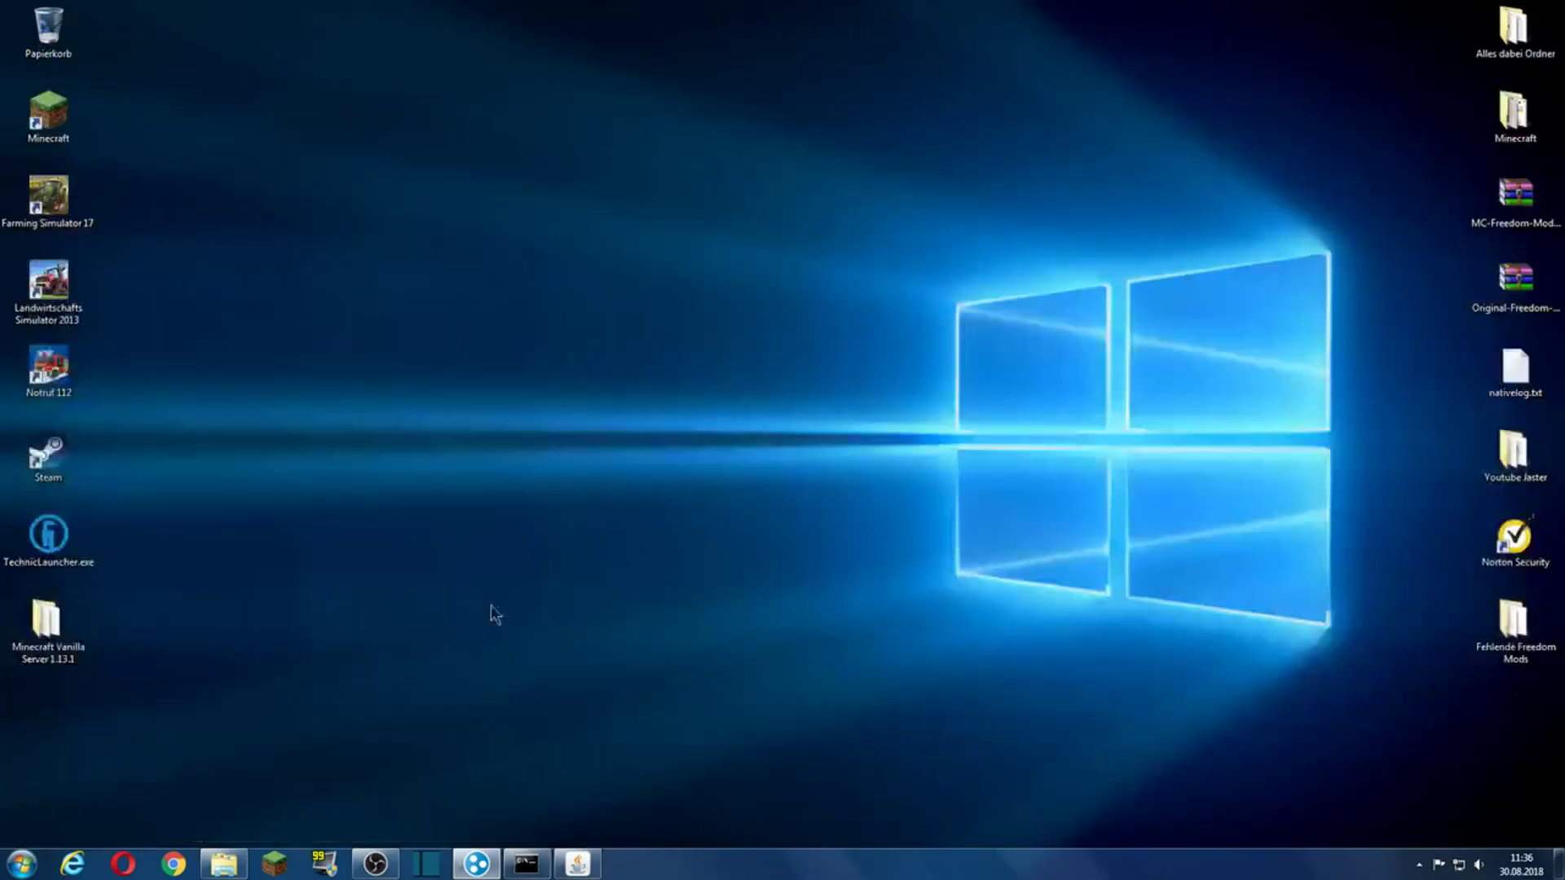
# Step: Close the file browser and server folder windows and launch the Minecraft Launcher
pyautogui.click(223, 863)
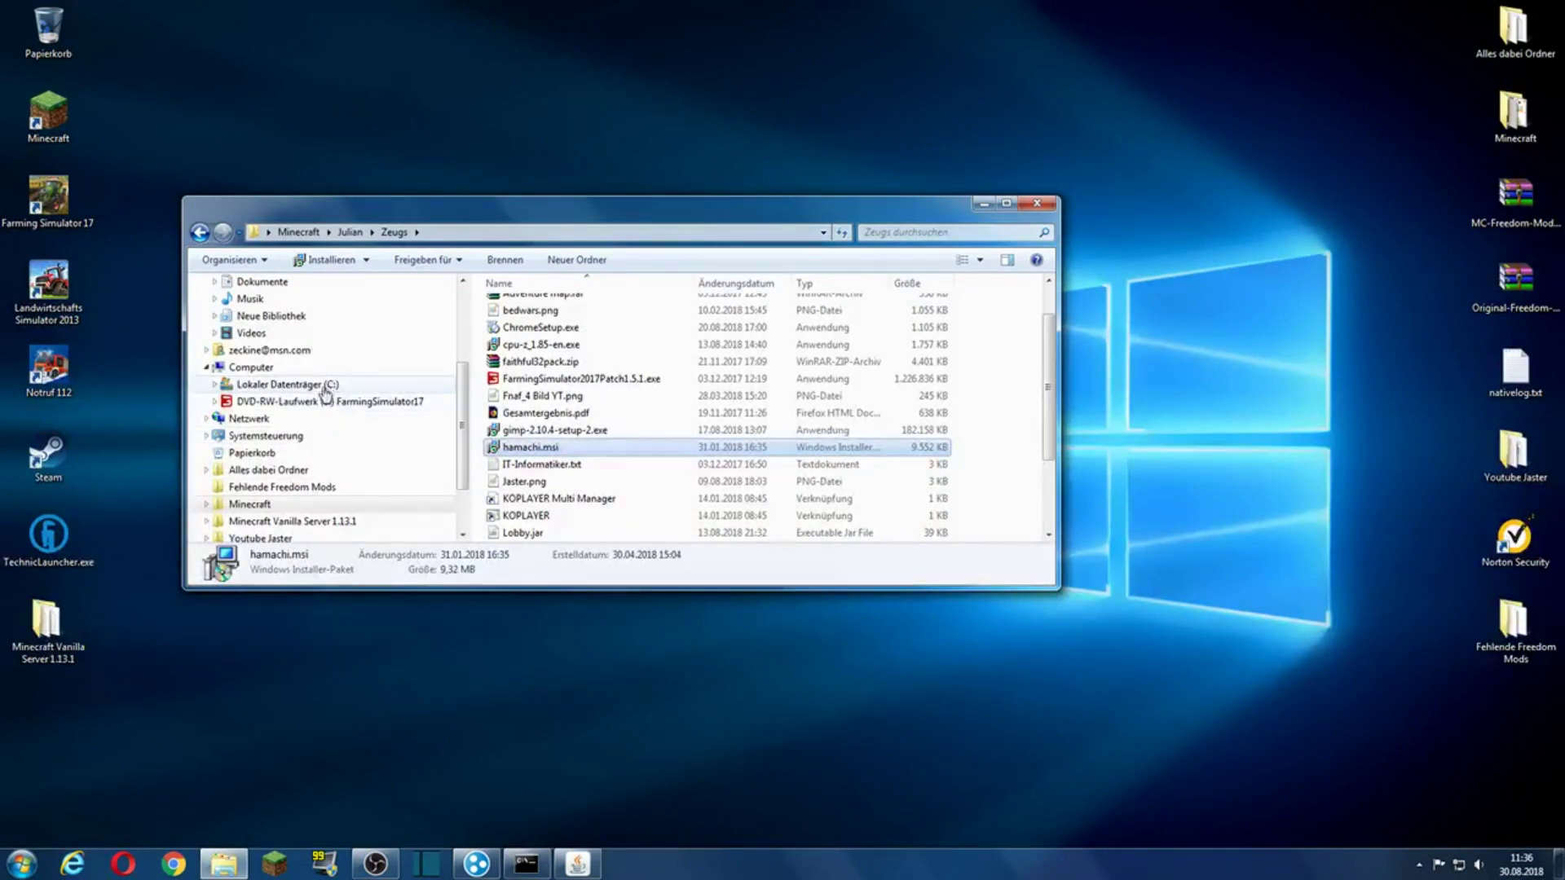
pyautogui.click(1030, 204)
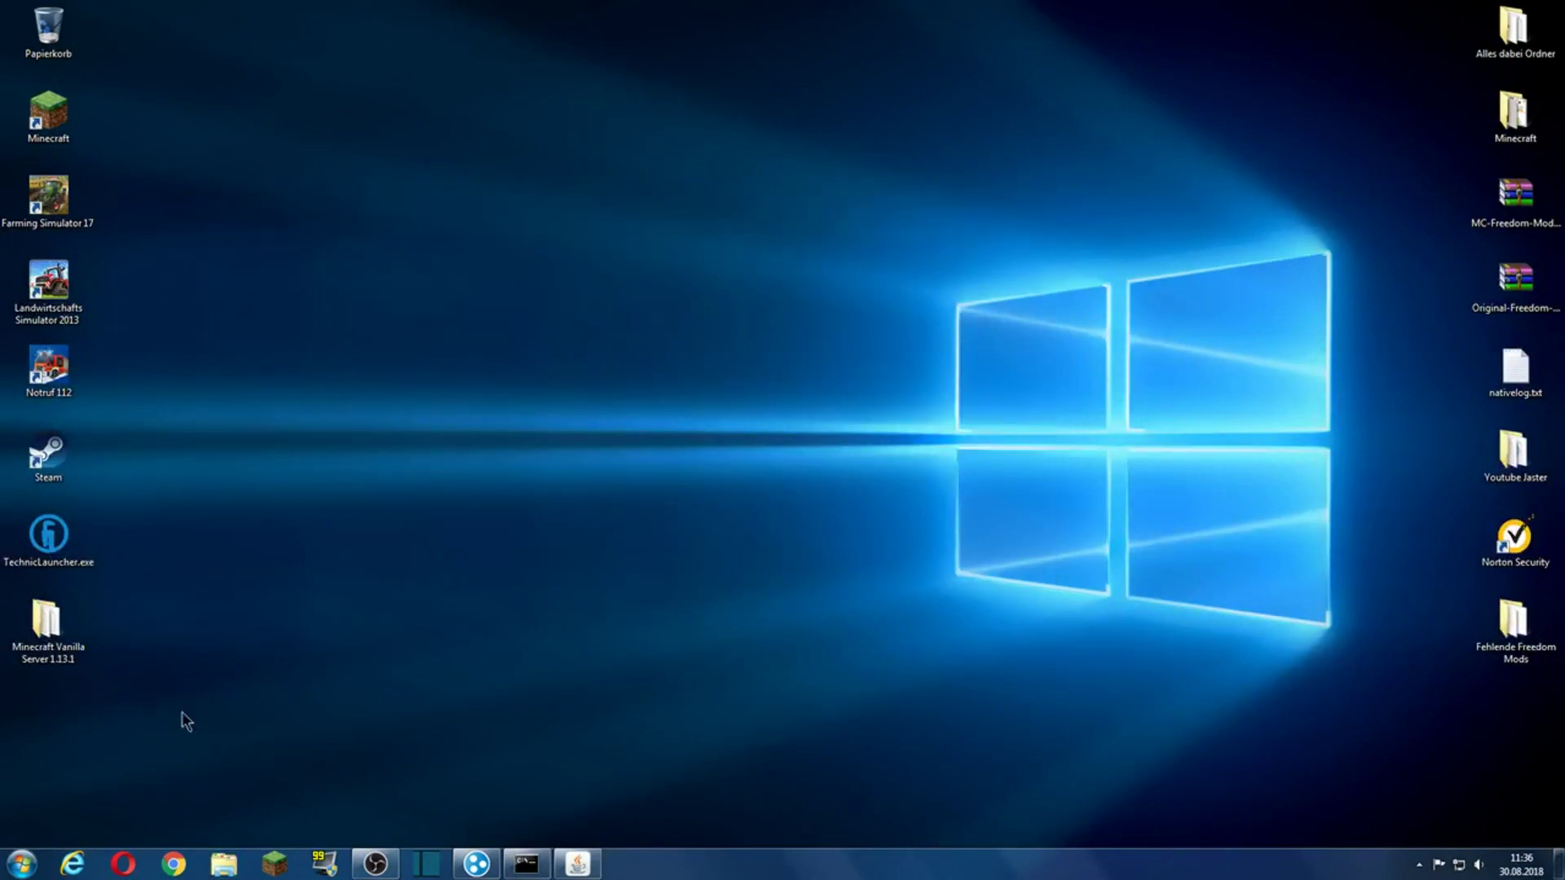
pyautogui.doubleClick(63, 621)
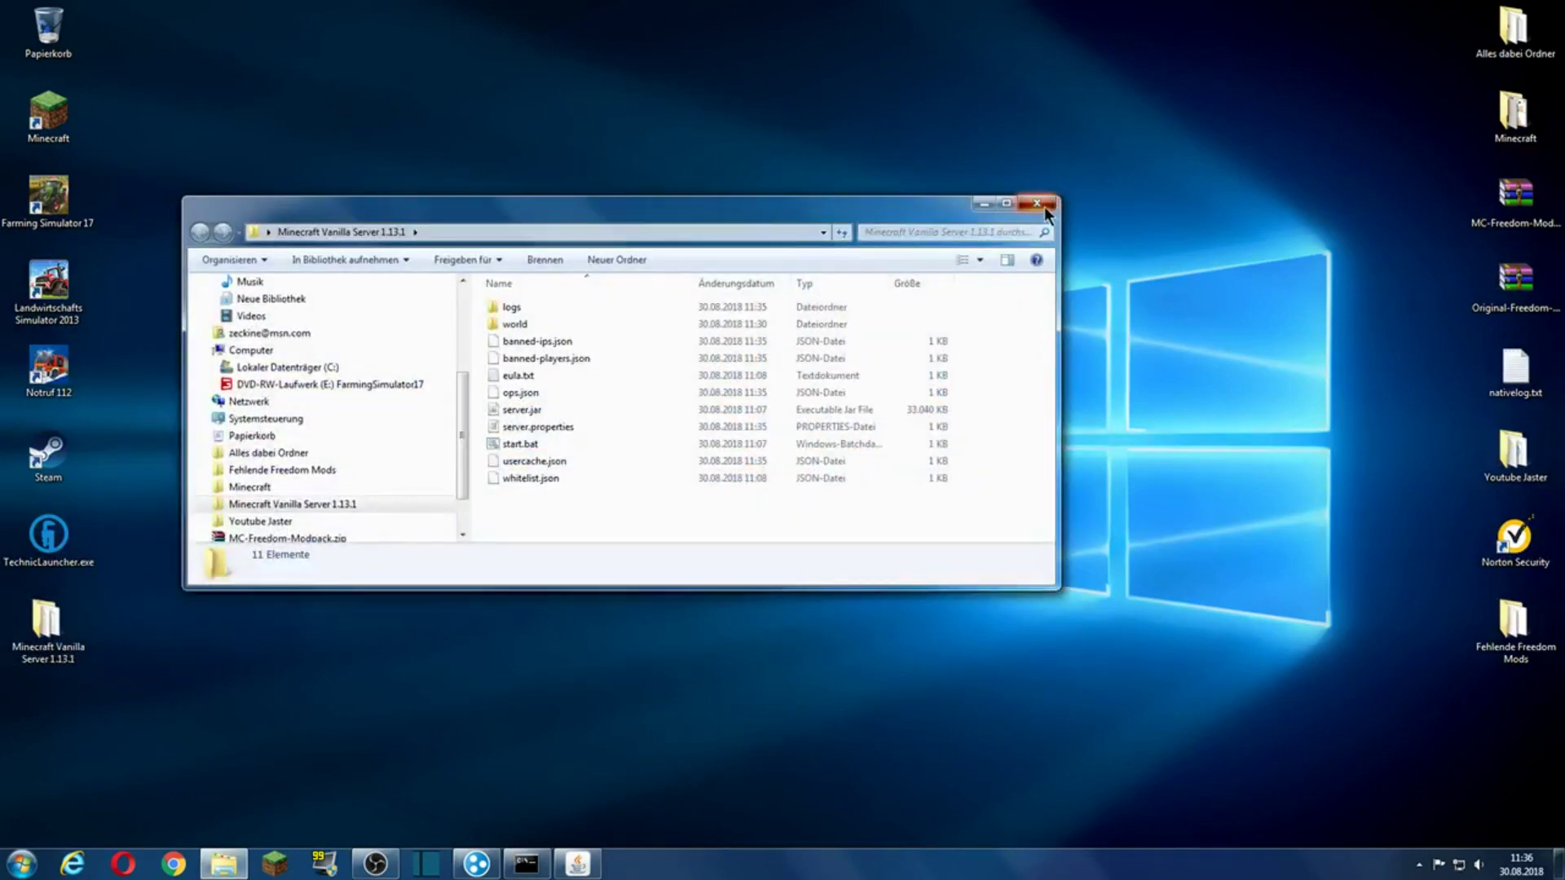
pyautogui.click(1044, 207)
pyautogui.click(275, 864)
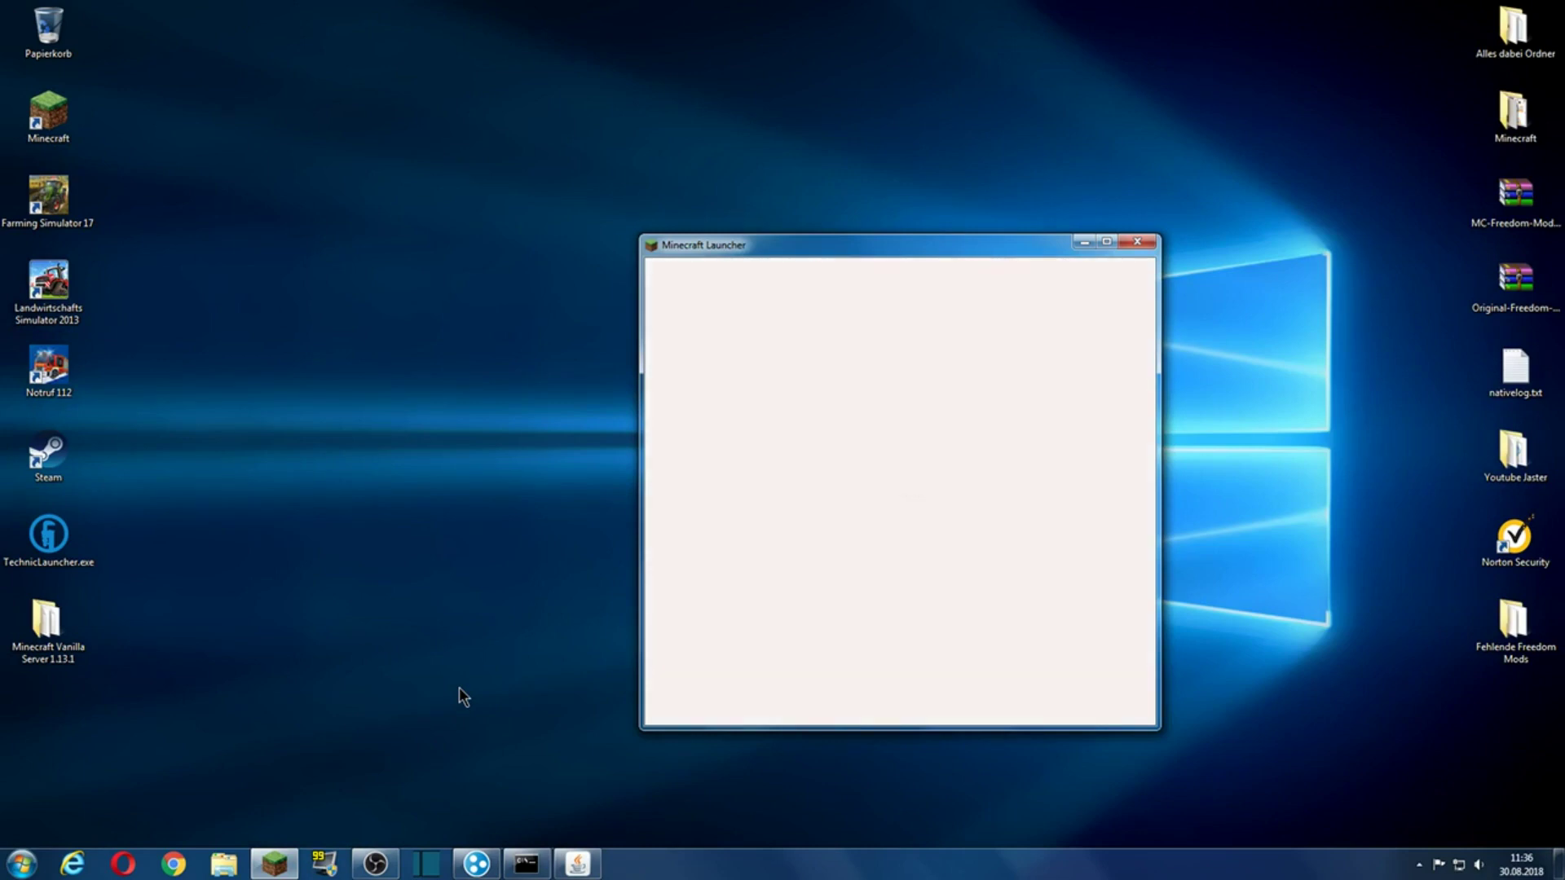
# Step: Start the game, maximize its window, and go to the Mehrspieler server list
pyautogui.click(894, 693)
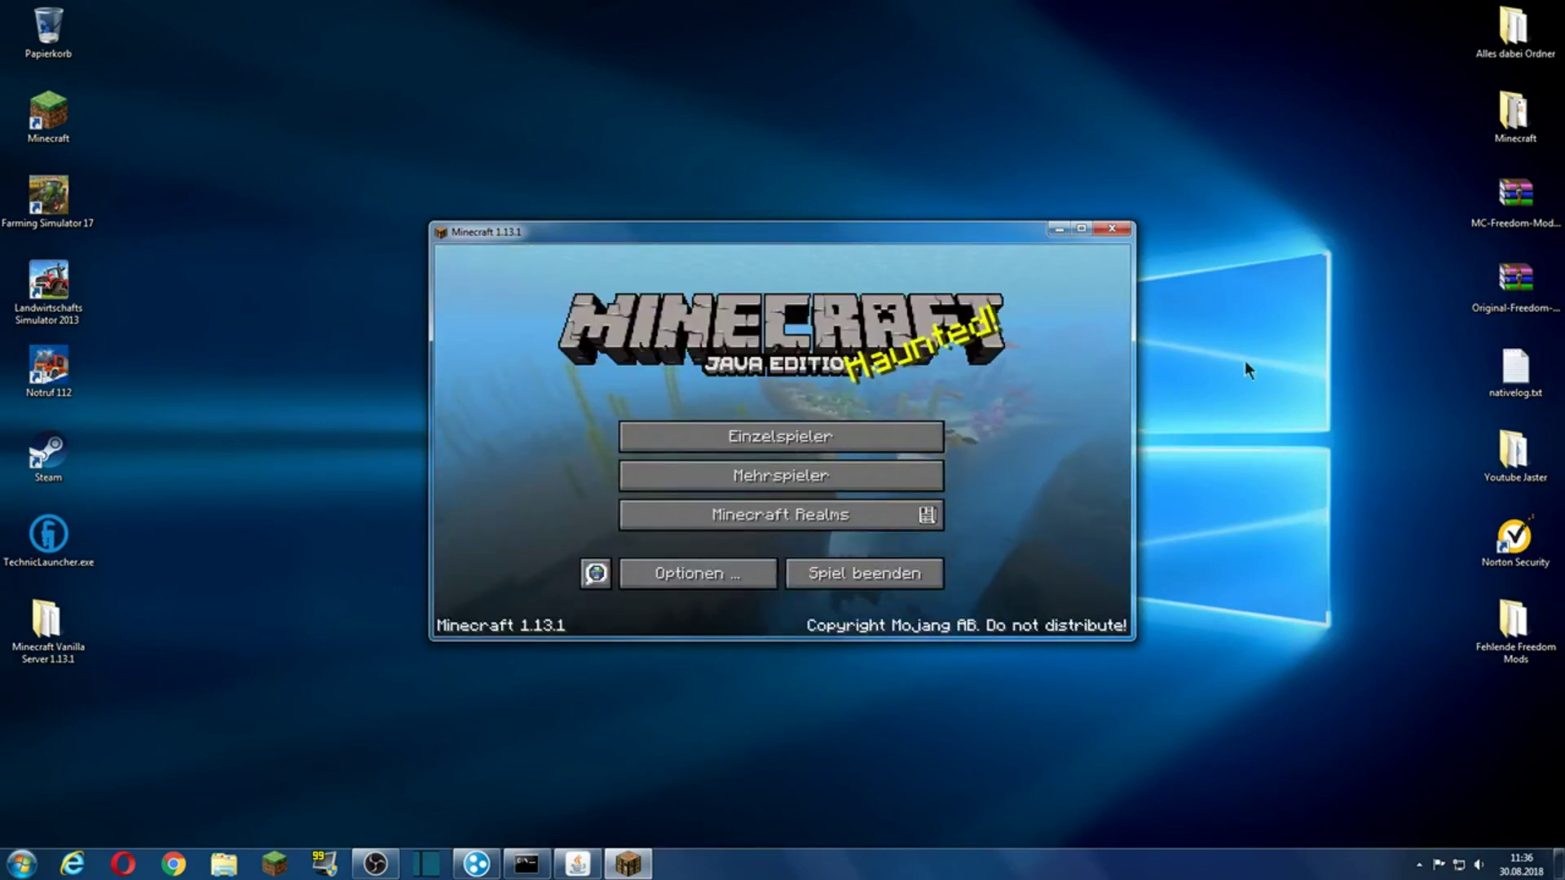
pyautogui.click(1080, 228)
pyautogui.click(860, 424)
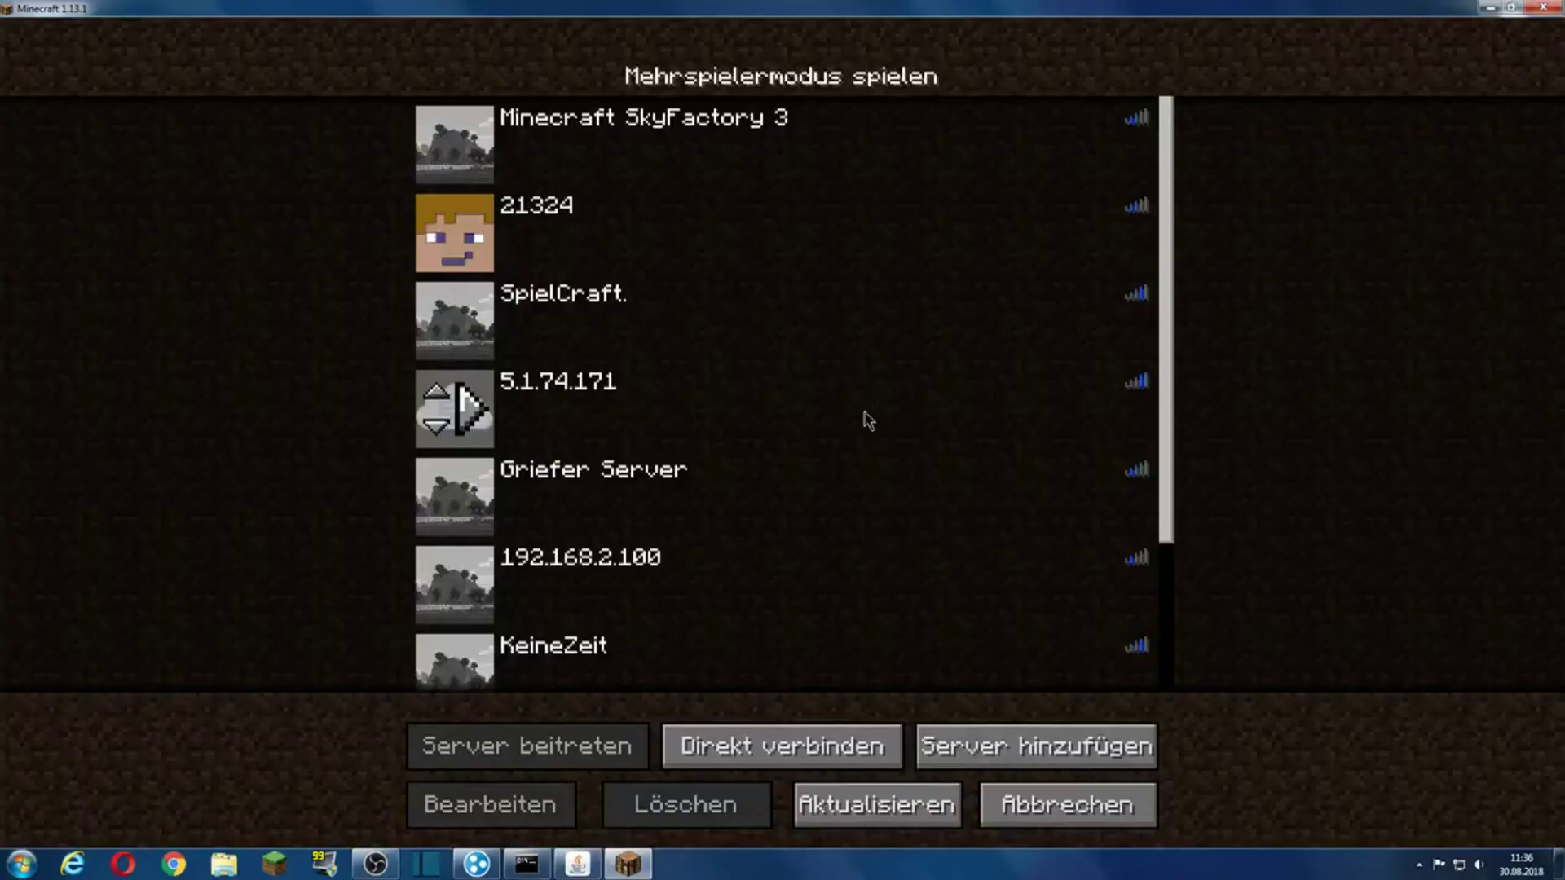
# Step: Edit the KeineZeit entry so its address is 25.66.95.133:25566 and save it
pyautogui.click(775, 661)
pyautogui.click(549, 802)
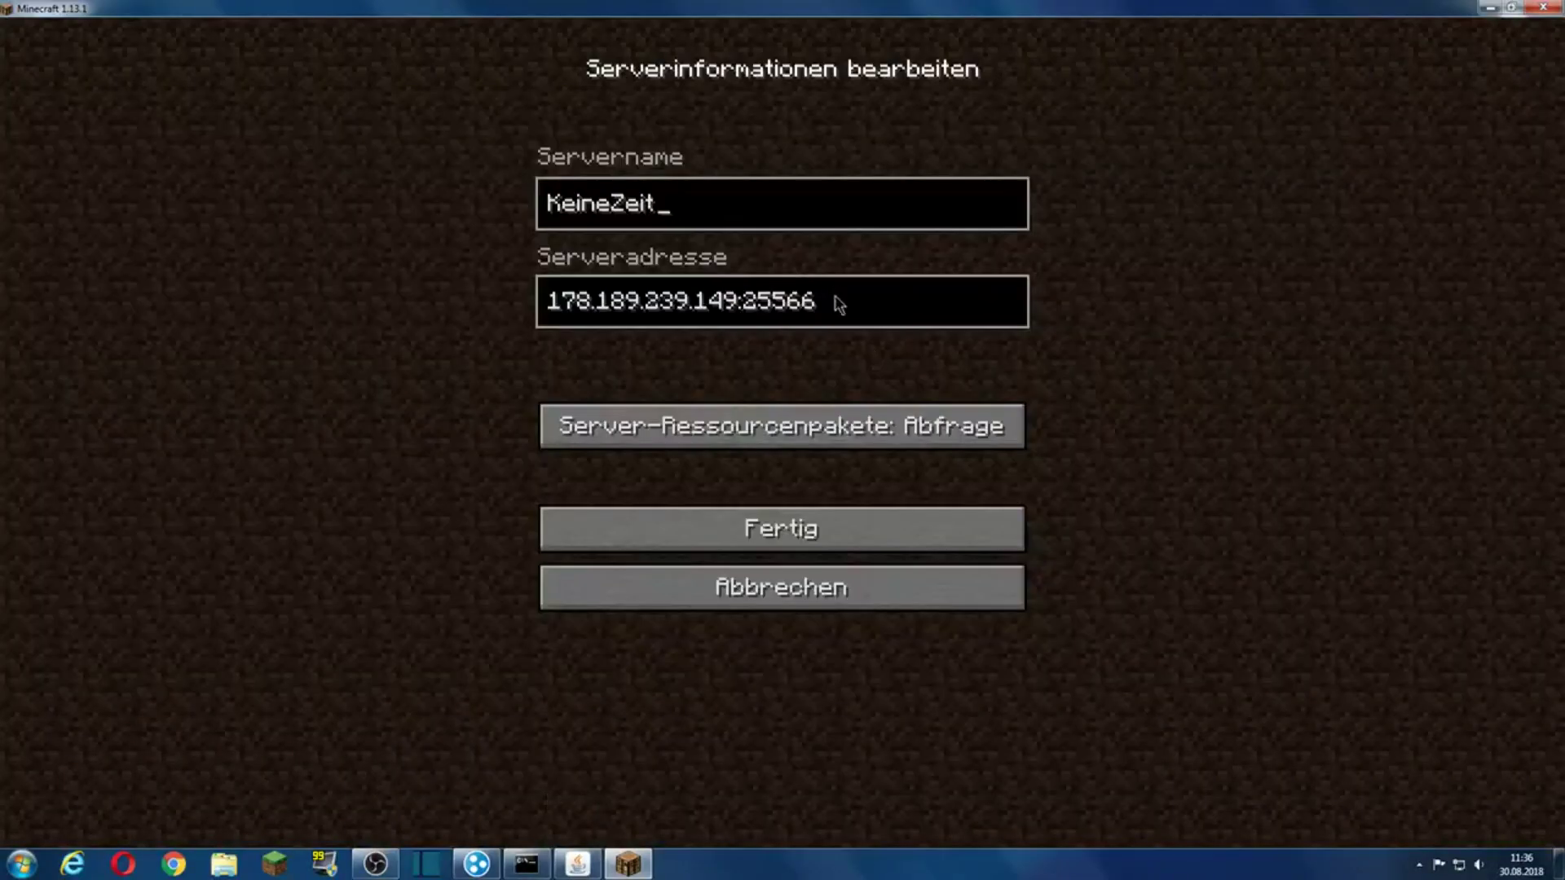
pyautogui.press('BackSpace')
pyautogui.press('BackSpace')
pyautogui.press('BackSpace')
pyautogui.press('BackSpace')
pyautogui.press('BackSpace')
pyautogui.press('BackSpace')
pyautogui.press('BackSpace')
pyautogui.press('BackSpace')
pyautogui.press('BackSpace')
pyautogui.press('BackSpace')
pyautogui.press('BackSpace')
pyautogui.press('BackSpace')
pyautogui.press('BackSpace')
pyautogui.press('BackSpace')
pyautogui.press('BackSpace')
pyautogui.press('BackSpace')
pyautogui.press('BackSpace')
pyautogui.press('BackSpace')
pyautogui.press('BackSpace')
pyautogui.press('BackSpace')
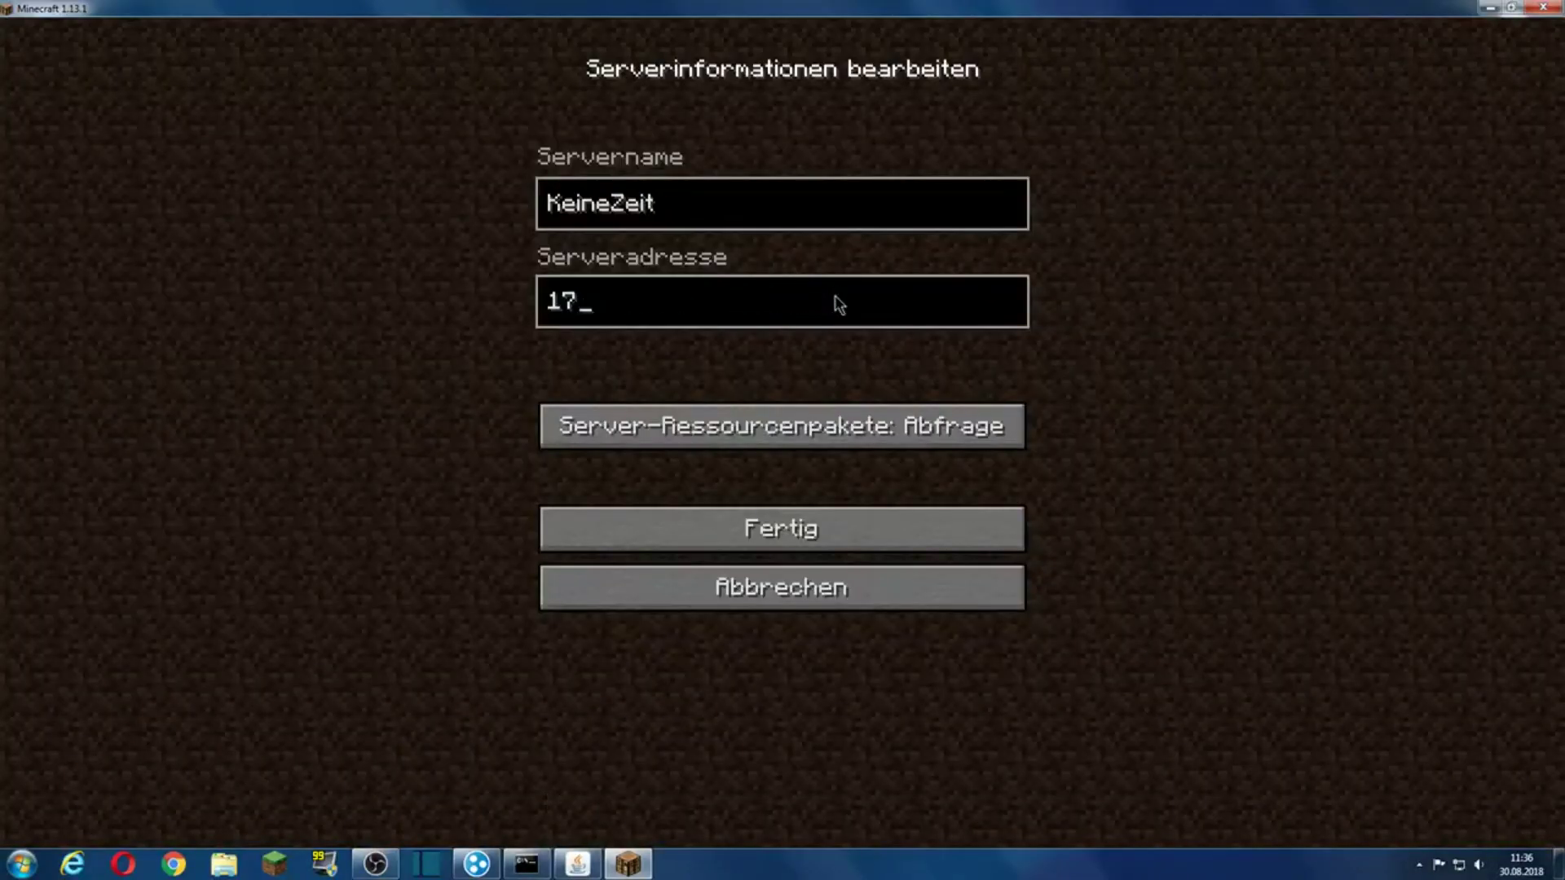
pyautogui.write('25.66.95.133')
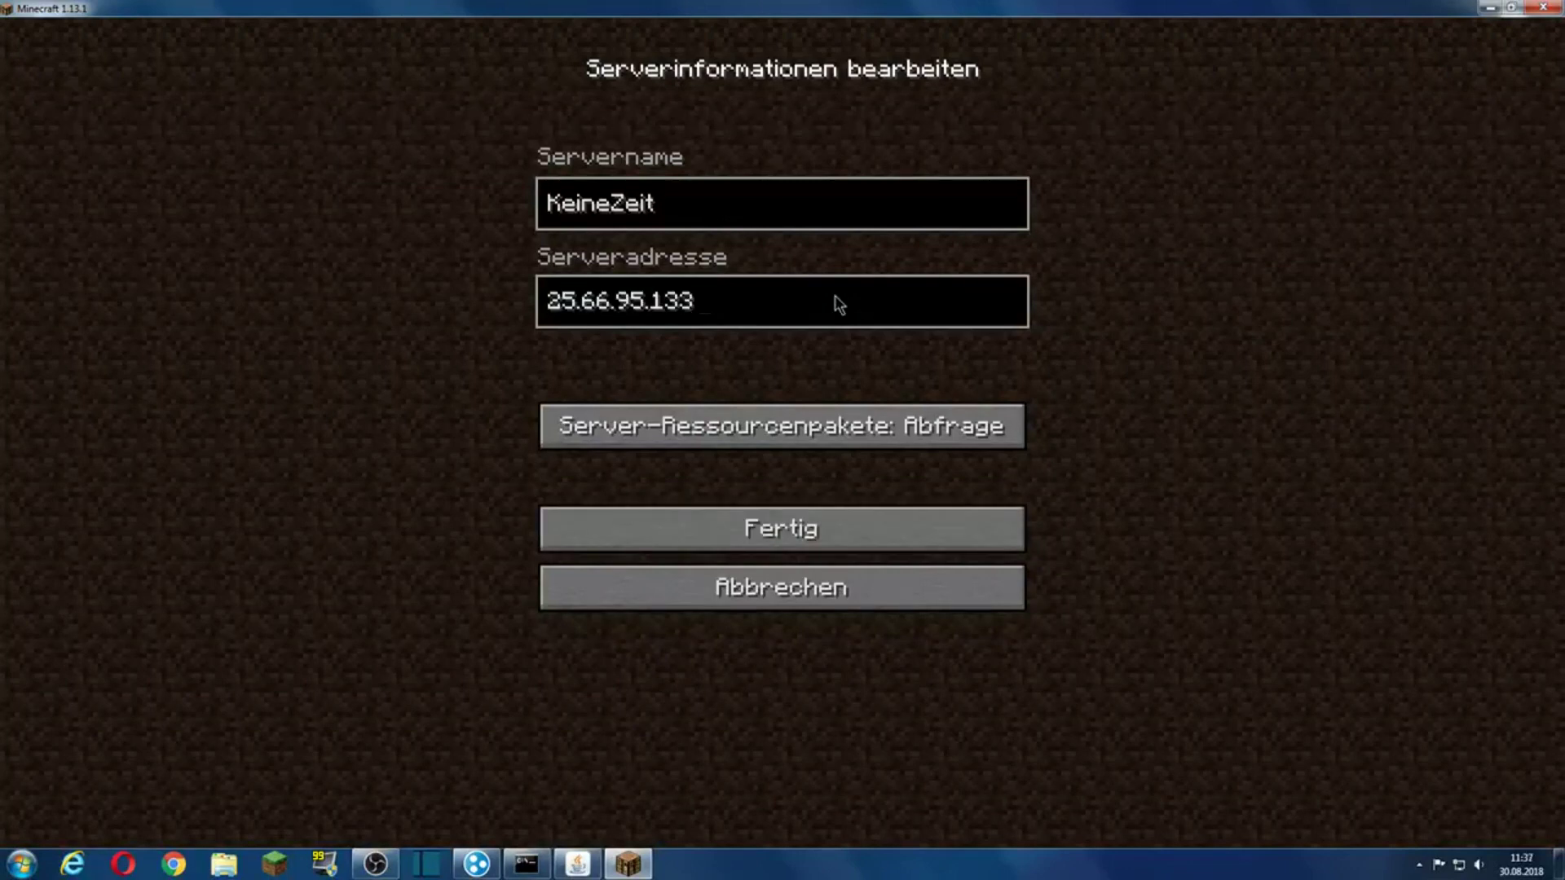
pyautogui.write(':25566')
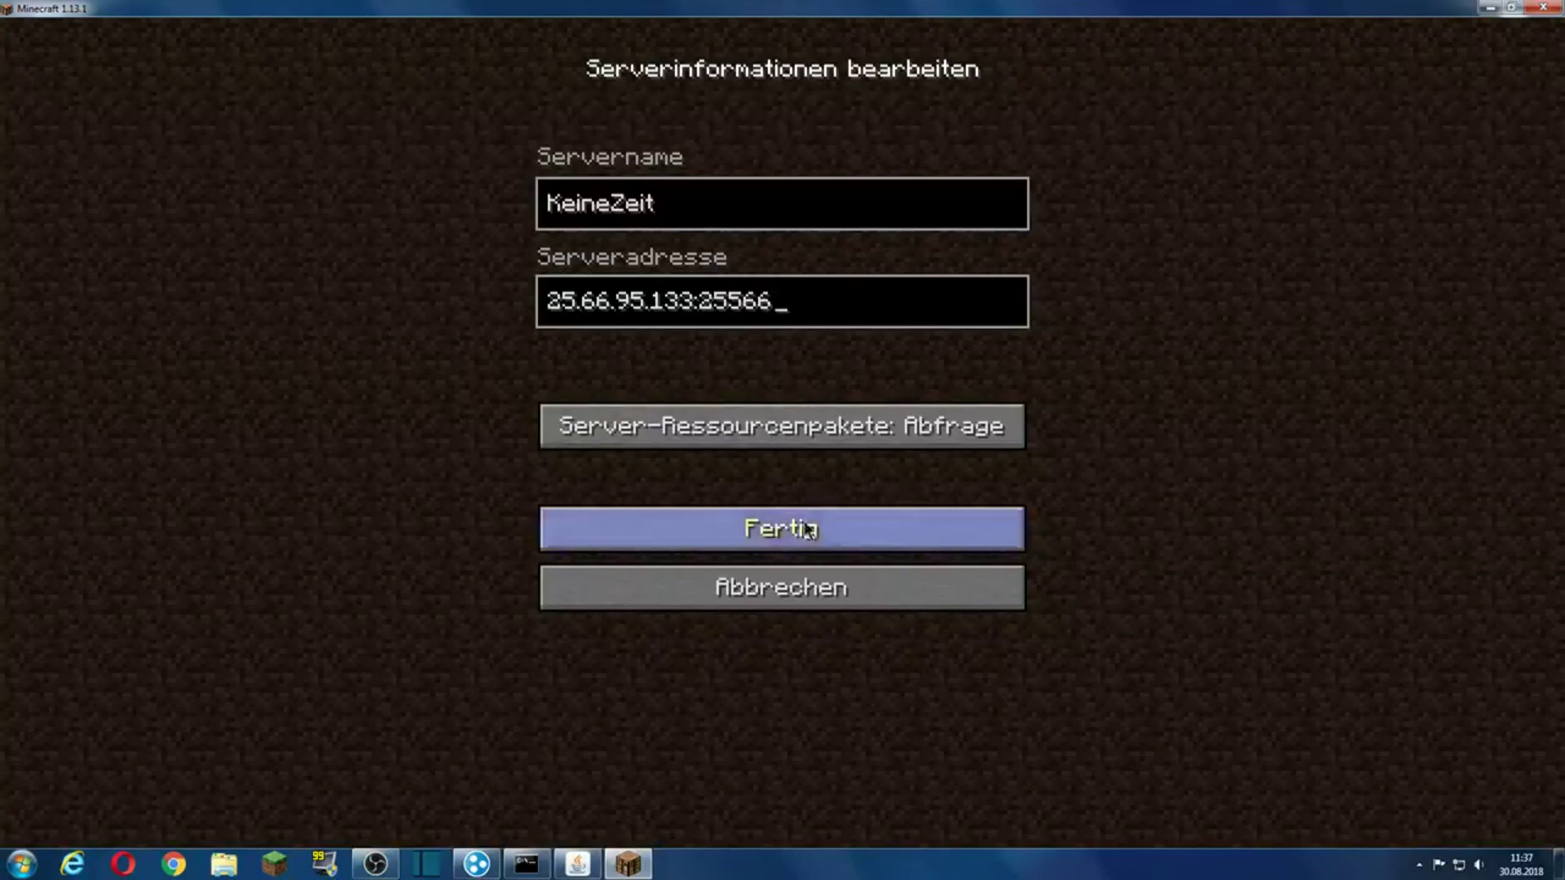
pyautogui.click(905, 528)
pyautogui.scroll(-2, 930, 450)
pyautogui.scroll(-1, 929, 451)
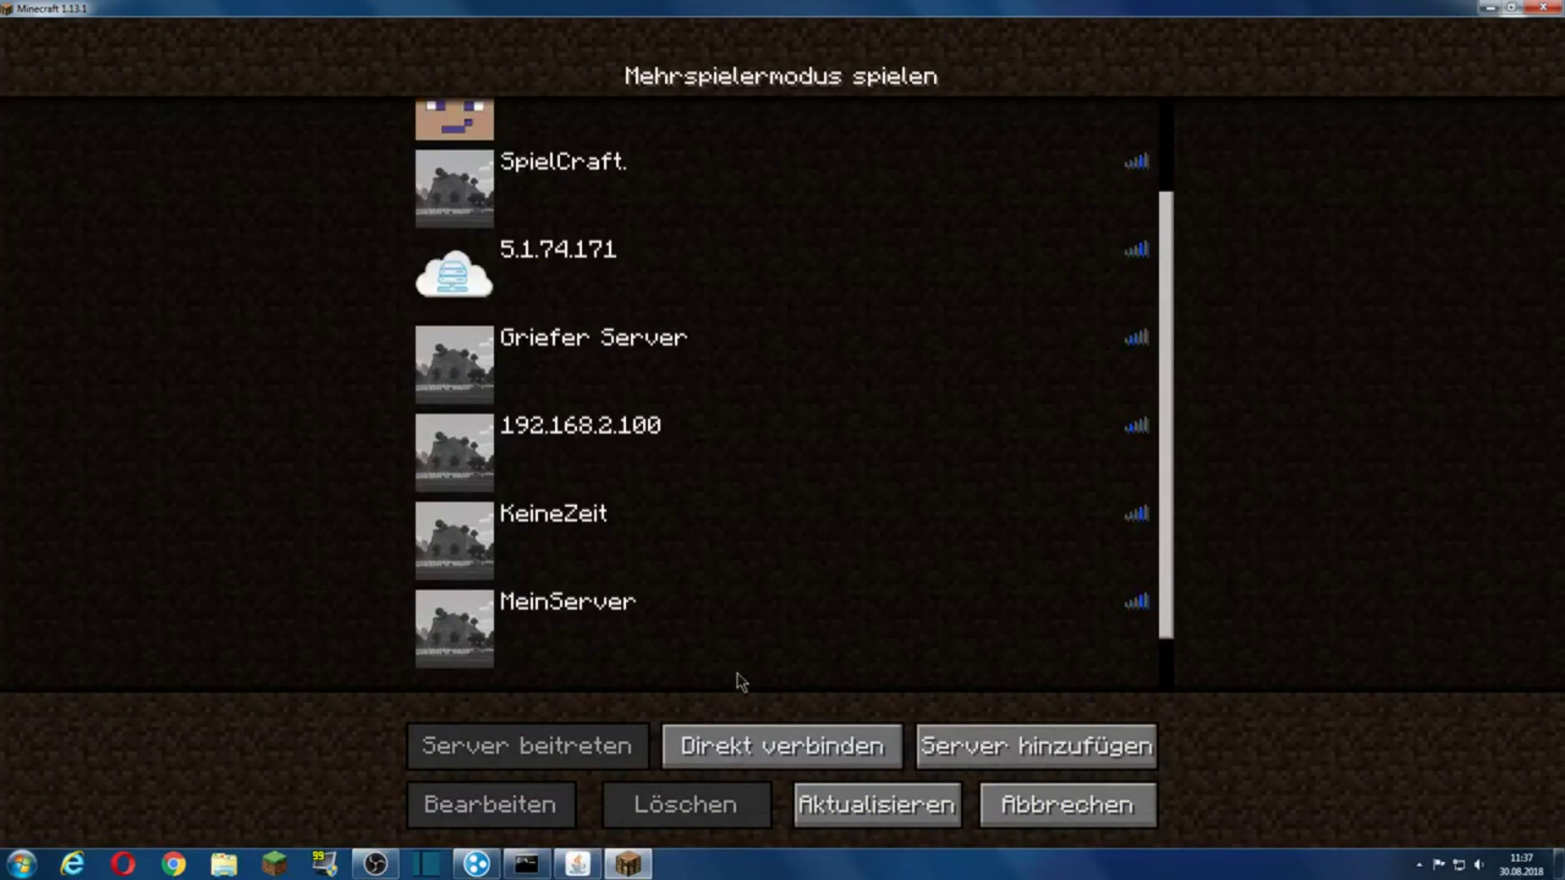
# Step: Compare the Hamachi IP against the 5.1.74.171 server entry's details
pyautogui.click(477, 864)
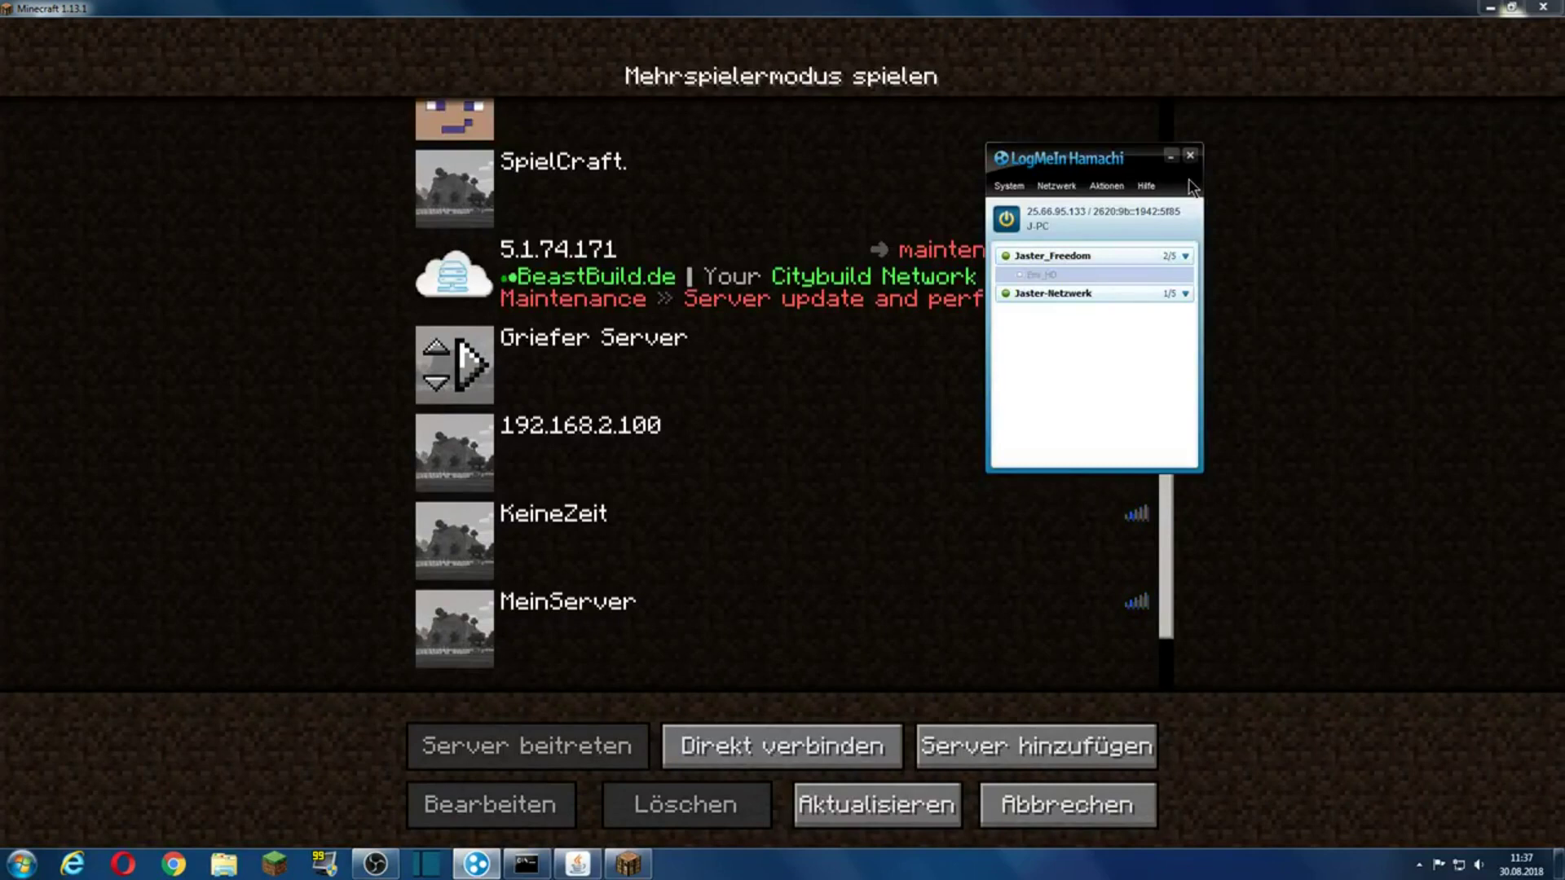
pyautogui.click(1174, 159)
pyautogui.click(897, 277)
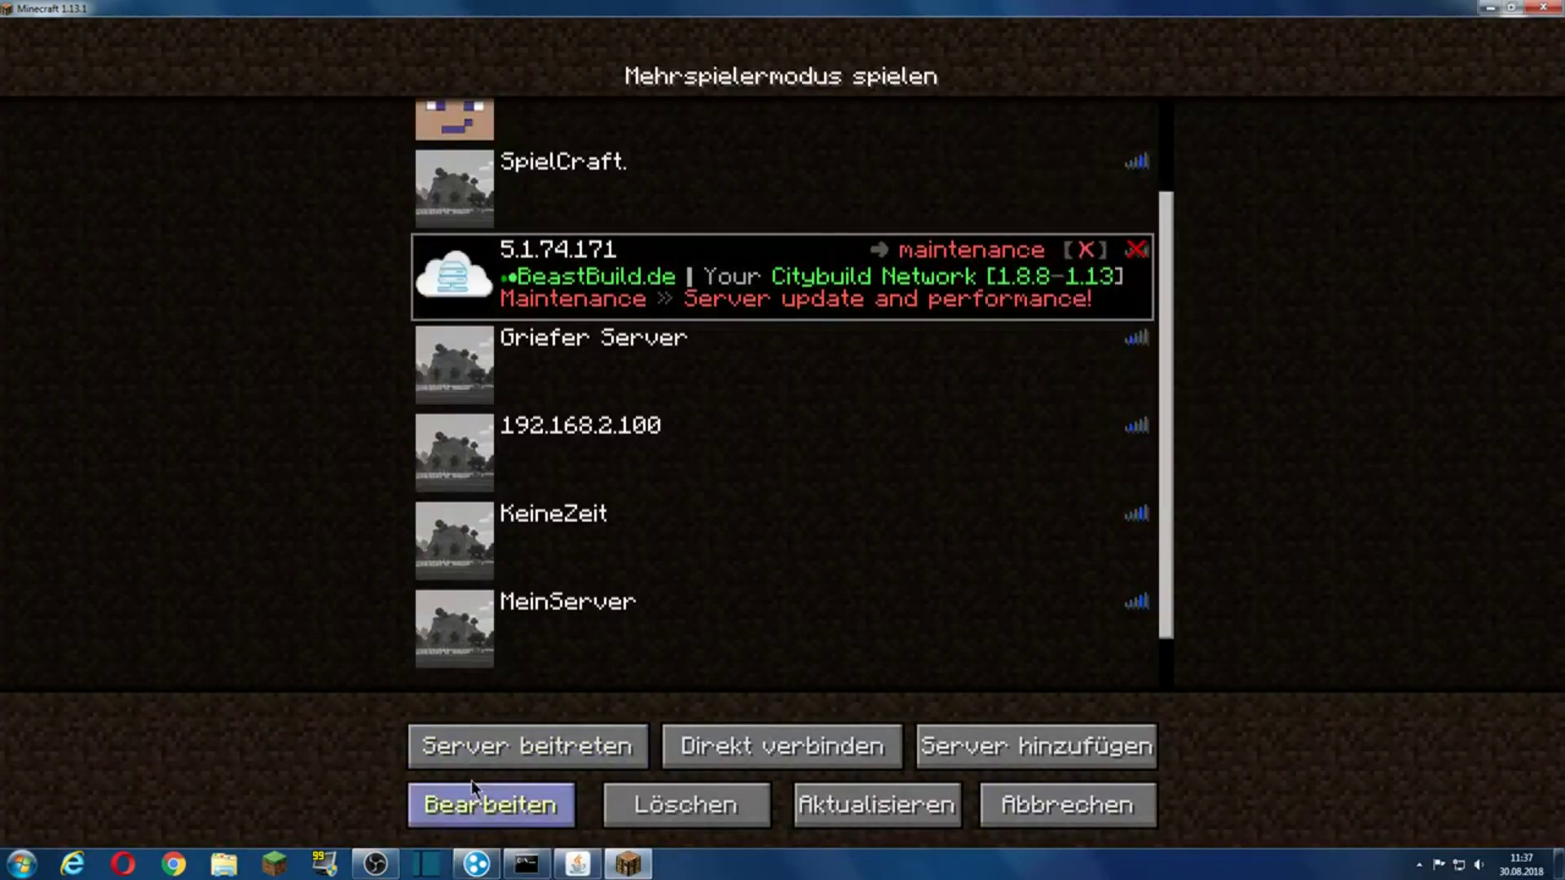
pyautogui.click(477, 802)
pyautogui.click(914, 514)
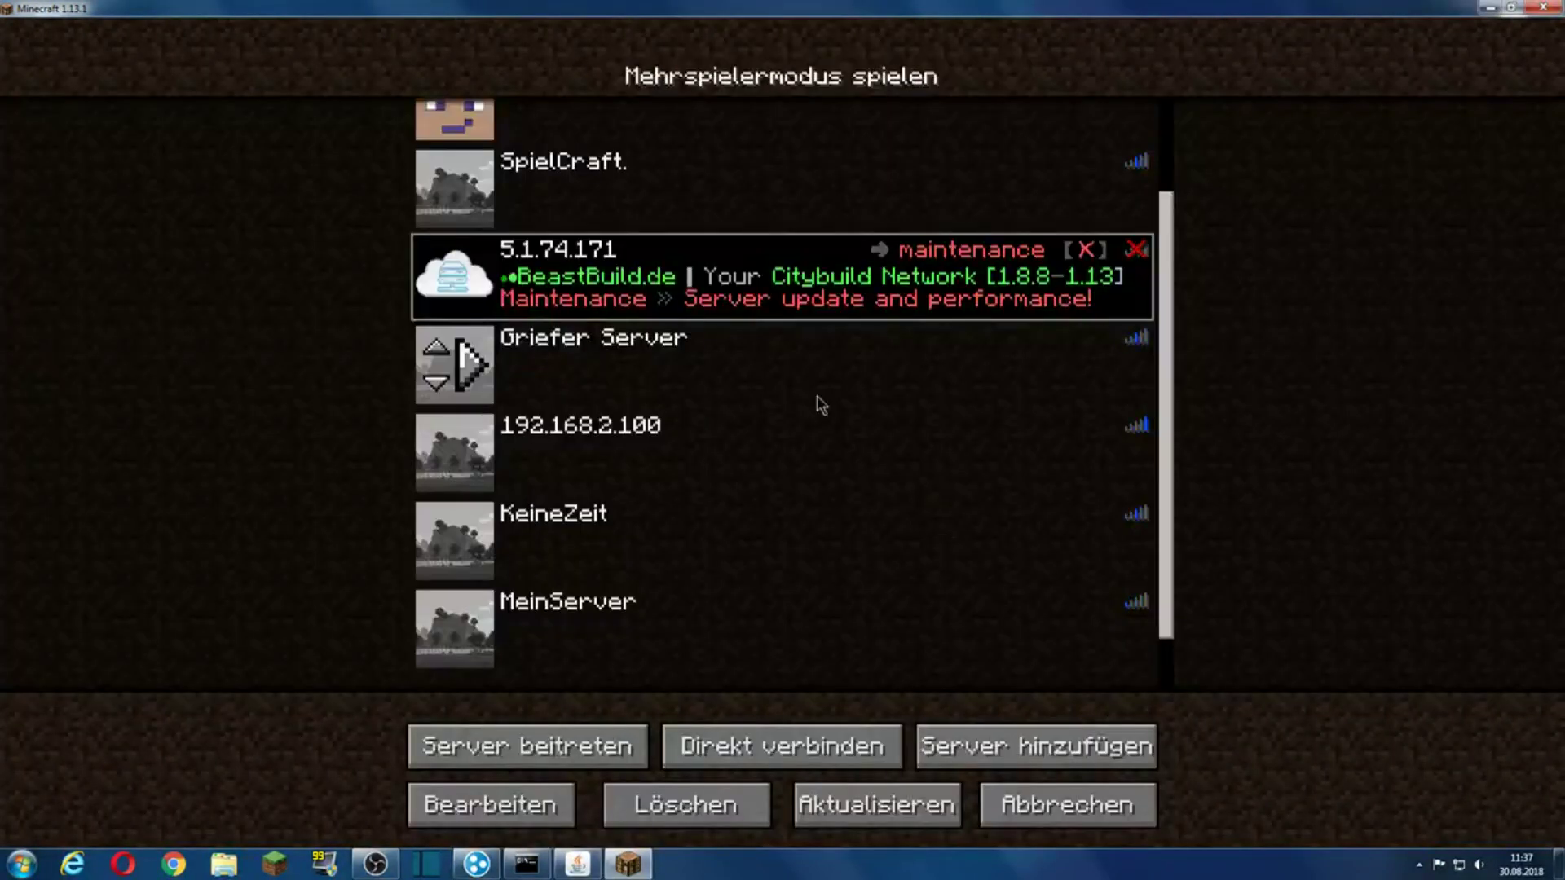
# Step: Check KeineZeit's address, keep it unchanged, and return to the main menu
pyautogui.scroll(2, 786, 416)
pyautogui.scroll(1, 774, 453)
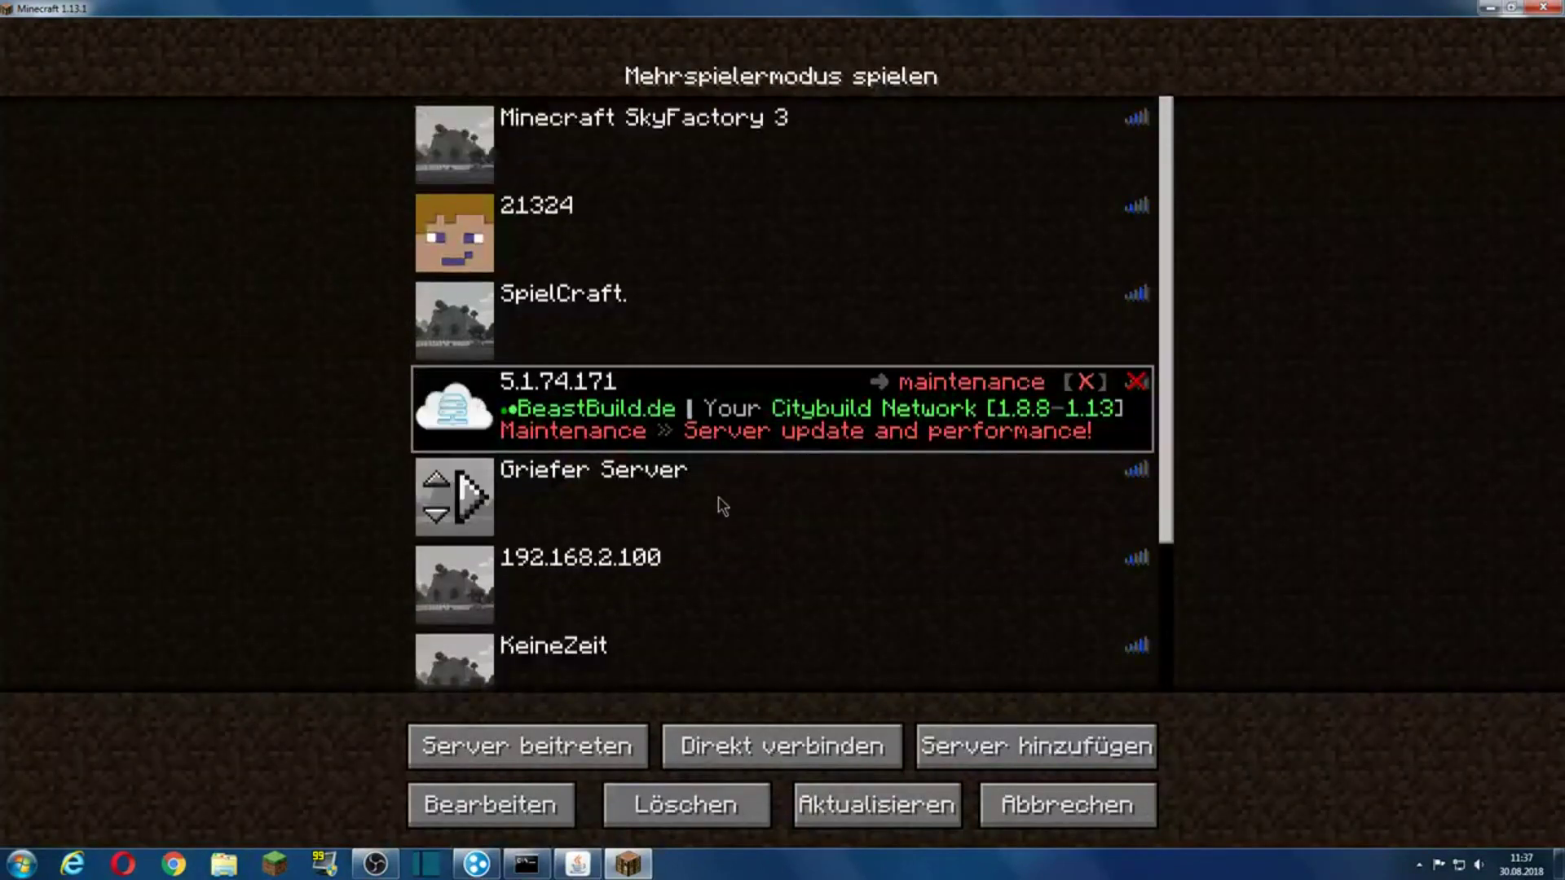
pyautogui.scroll(-1, 654, 531)
pyautogui.click(610, 648)
pyautogui.click(491, 803)
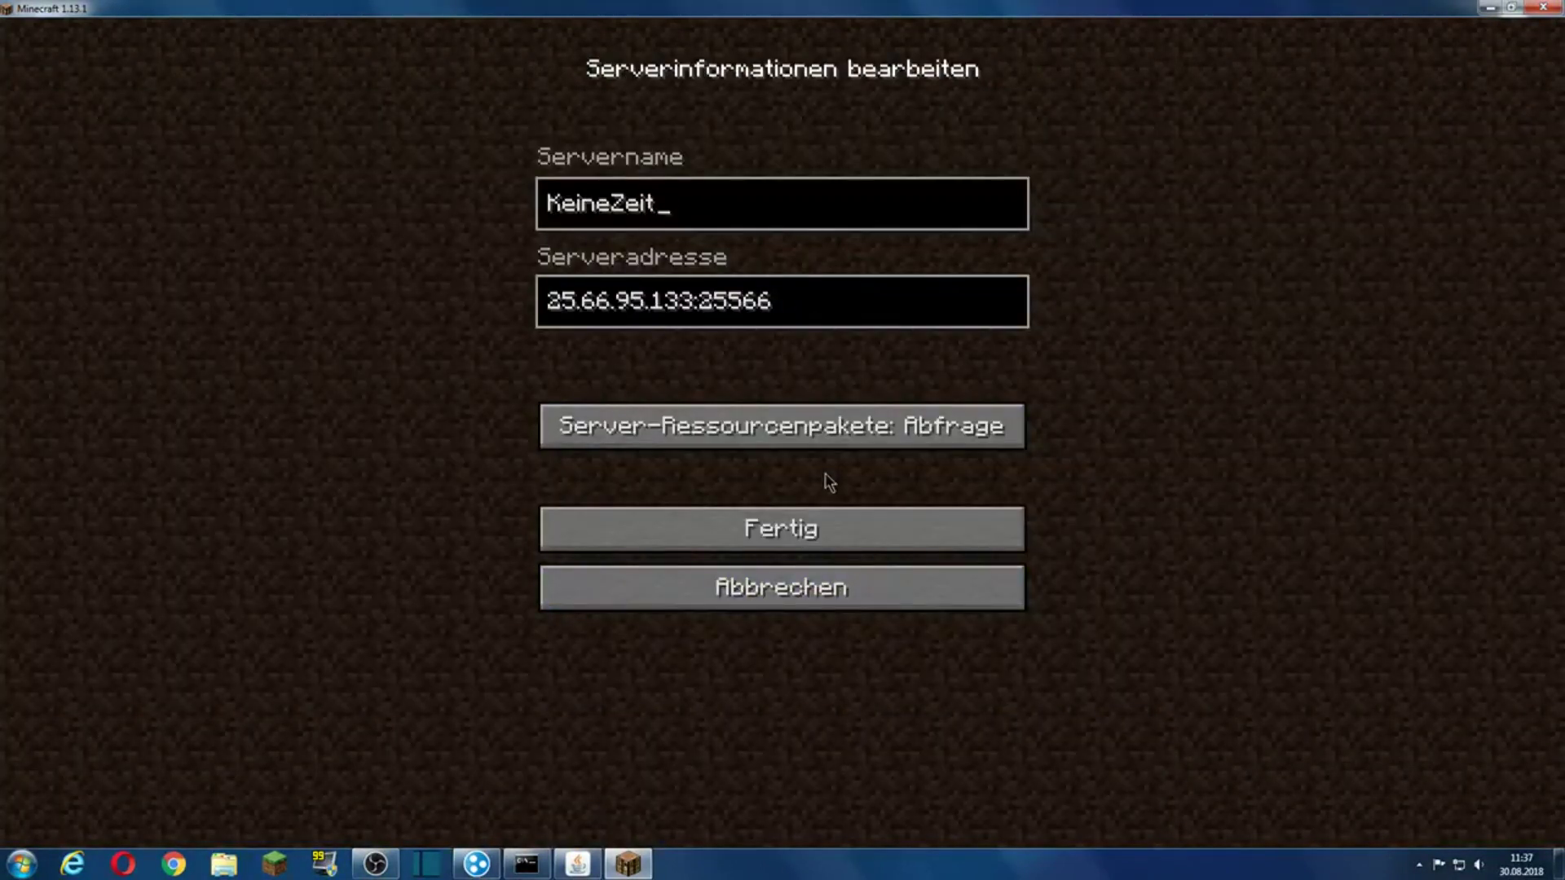
pyautogui.click(822, 526)
pyautogui.click(1043, 803)
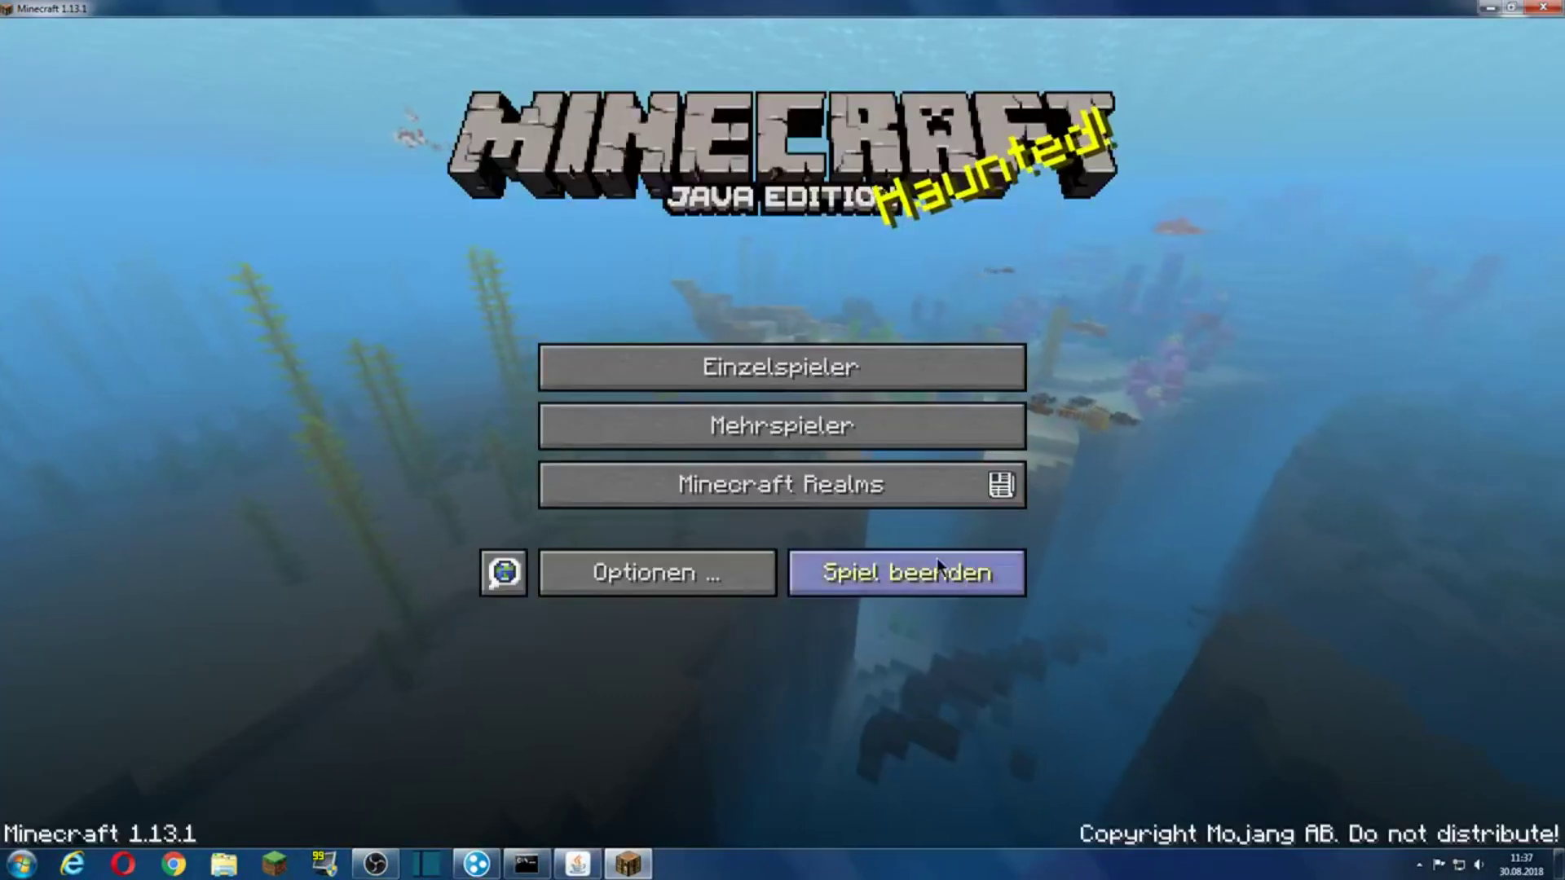
# Step: Quit Minecraft and verify server.properties lists server-ip 25.66.95.133 and server-port 25566
pyautogui.click(906, 573)
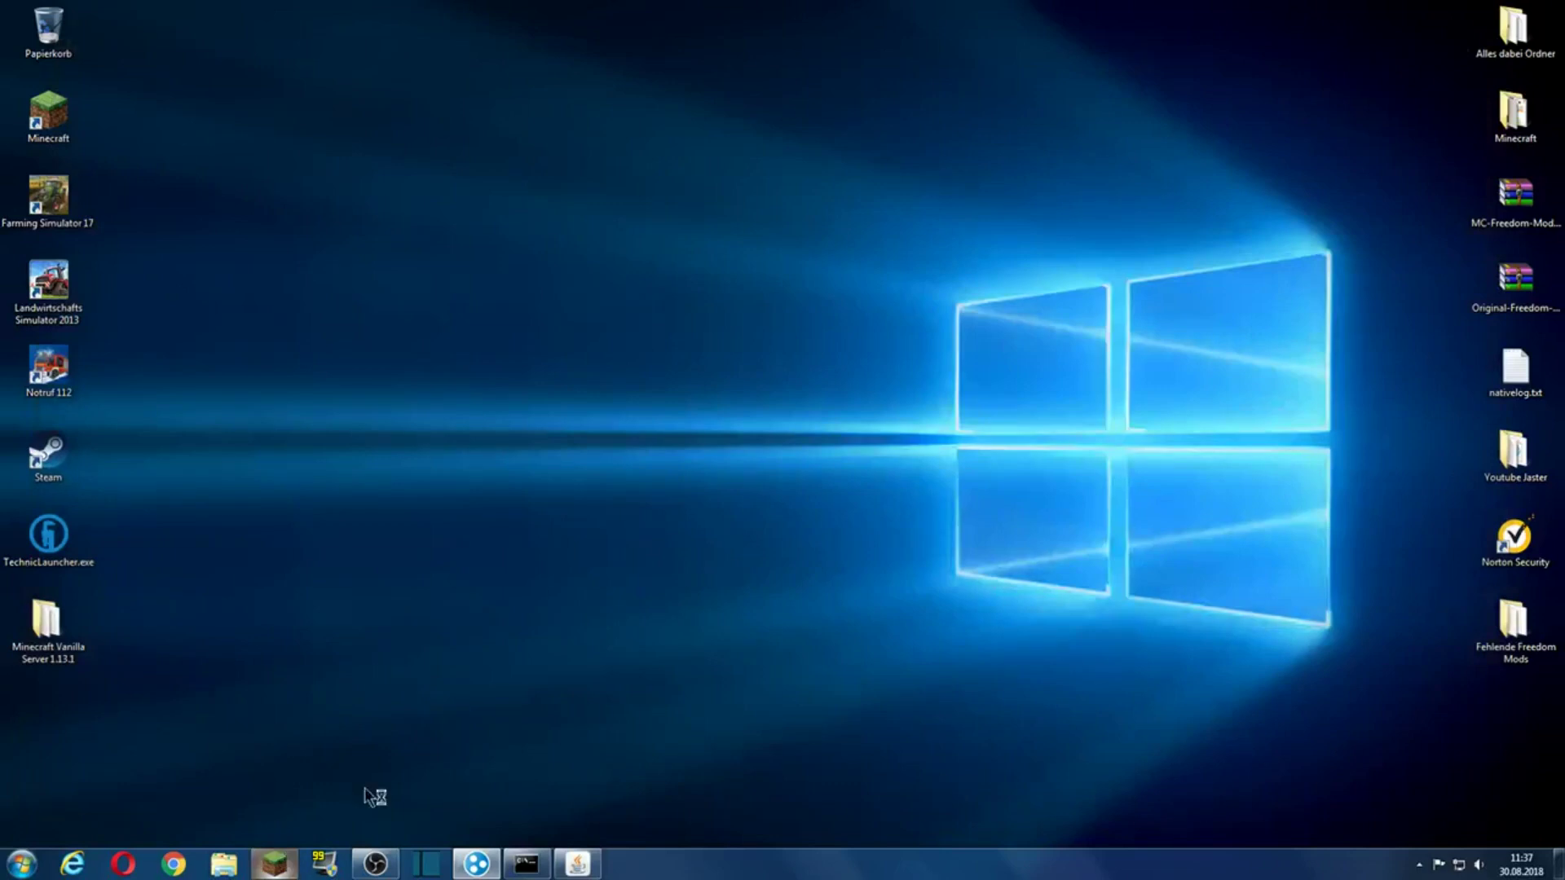
pyautogui.doubleClick(46, 621)
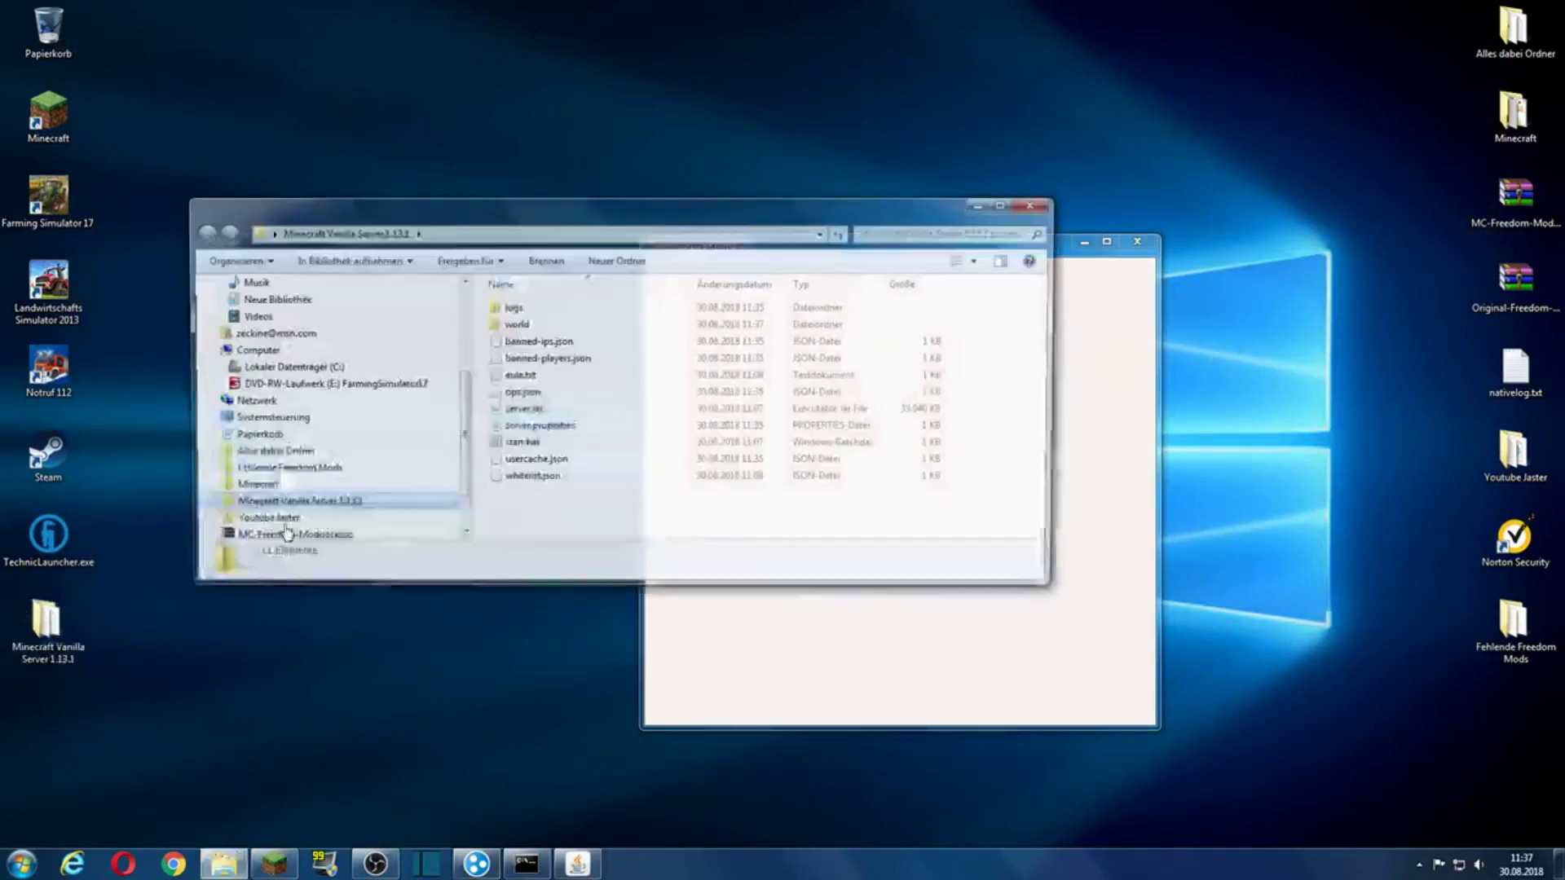
pyautogui.doubleClick(540, 427)
pyautogui.scroll(-4, 591, 467)
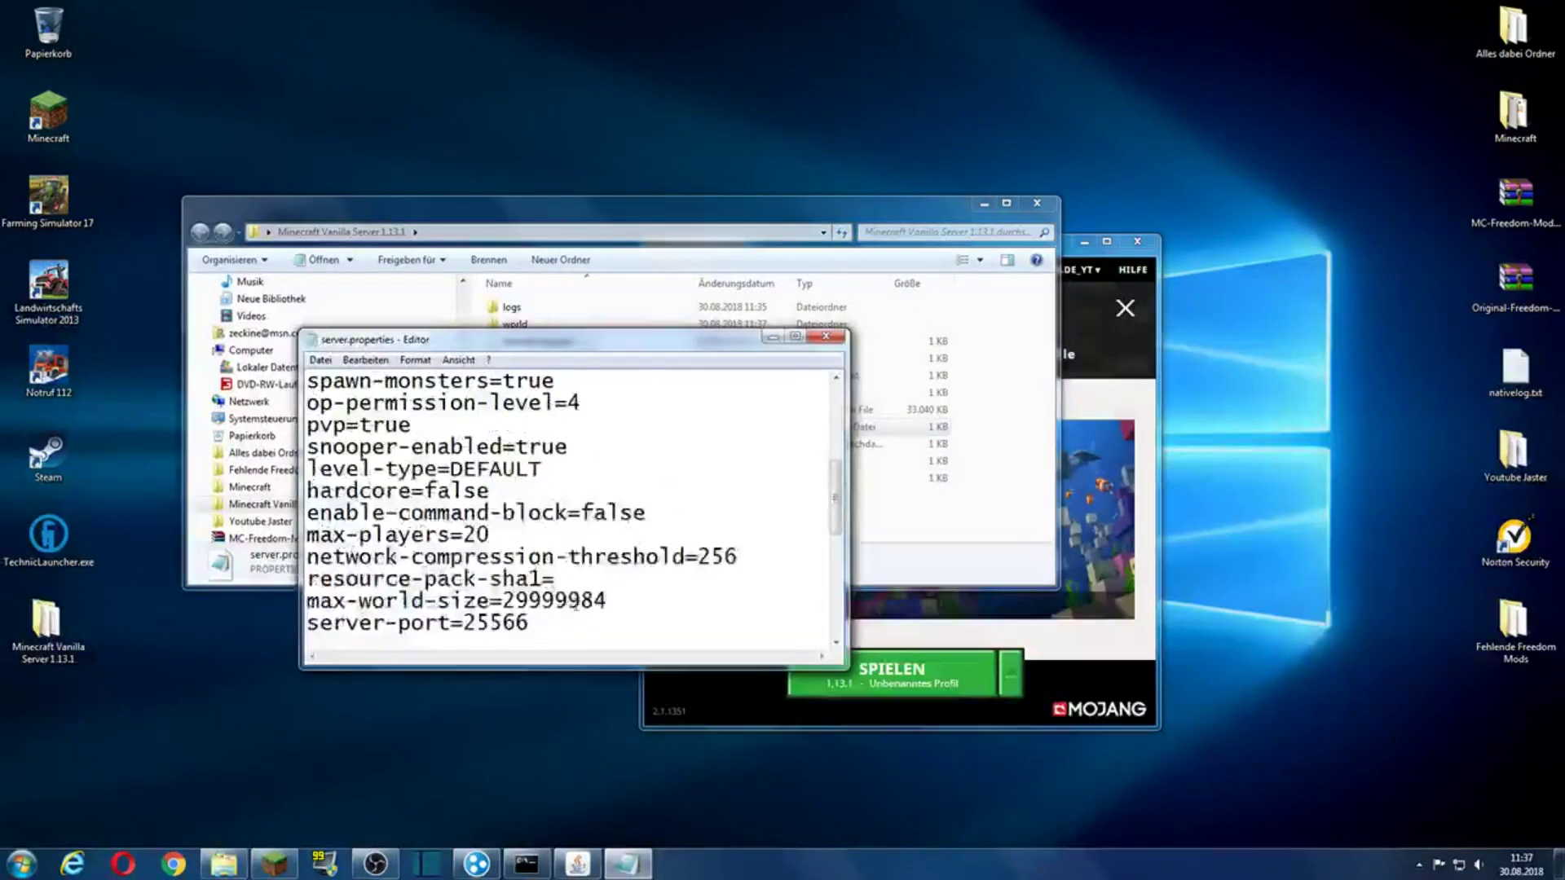
pyautogui.scroll(-2, 561, 583)
pyautogui.moveTo(576, 510); pyautogui.dragTo(422, 512)
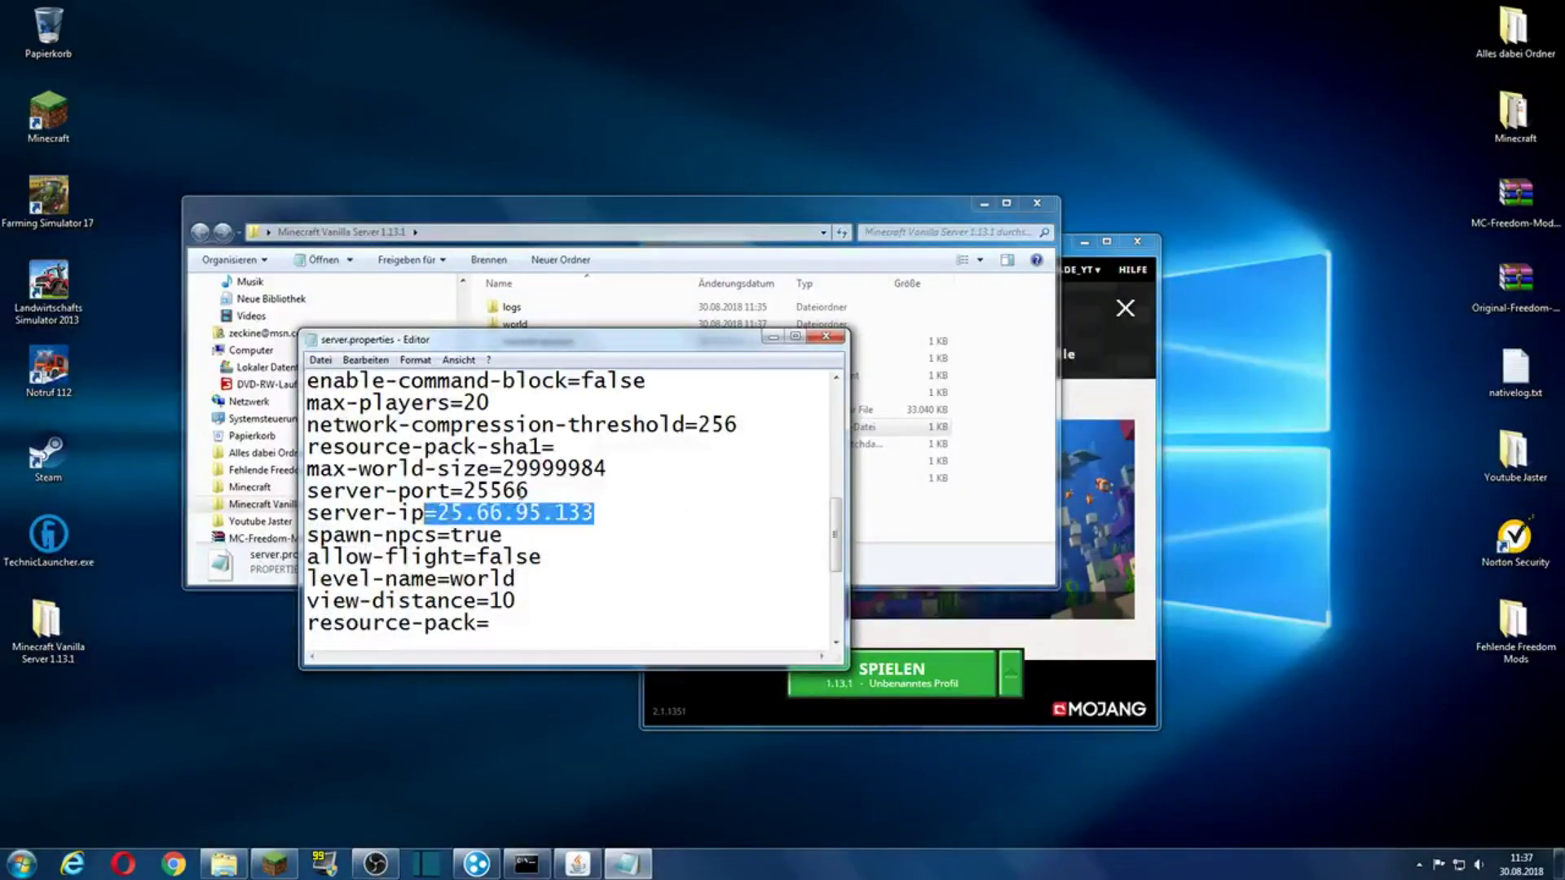
pyautogui.moveTo(528, 491); pyautogui.dragTo(472, 494)
# Step: Close server.properties and its folder, relaunch the game, and bring up the server status window
pyautogui.click(826, 336)
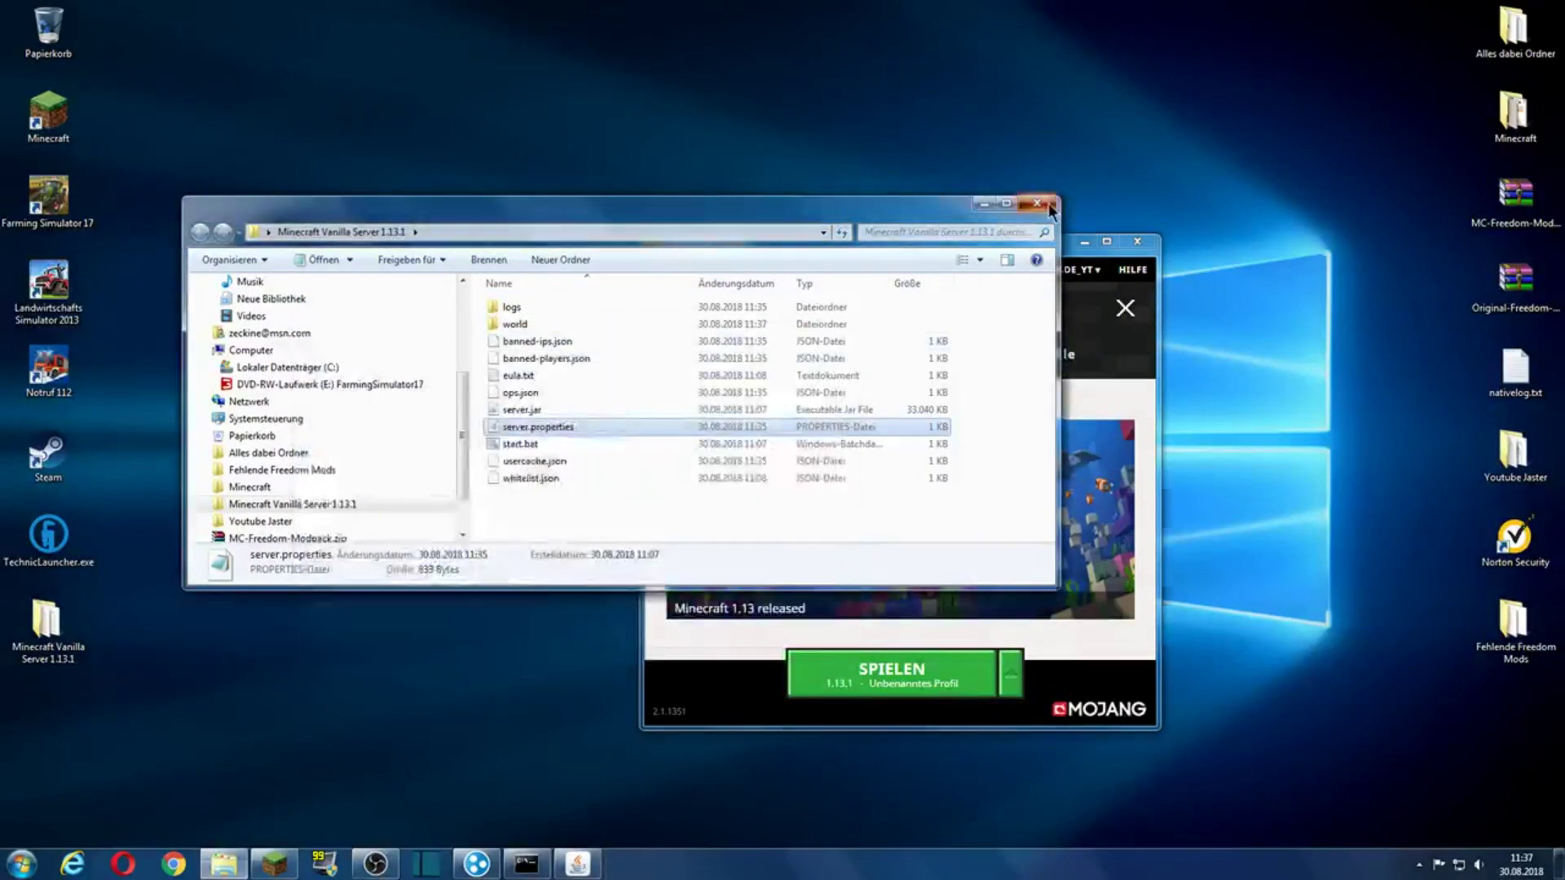
pyautogui.click(1037, 203)
pyautogui.click(918, 693)
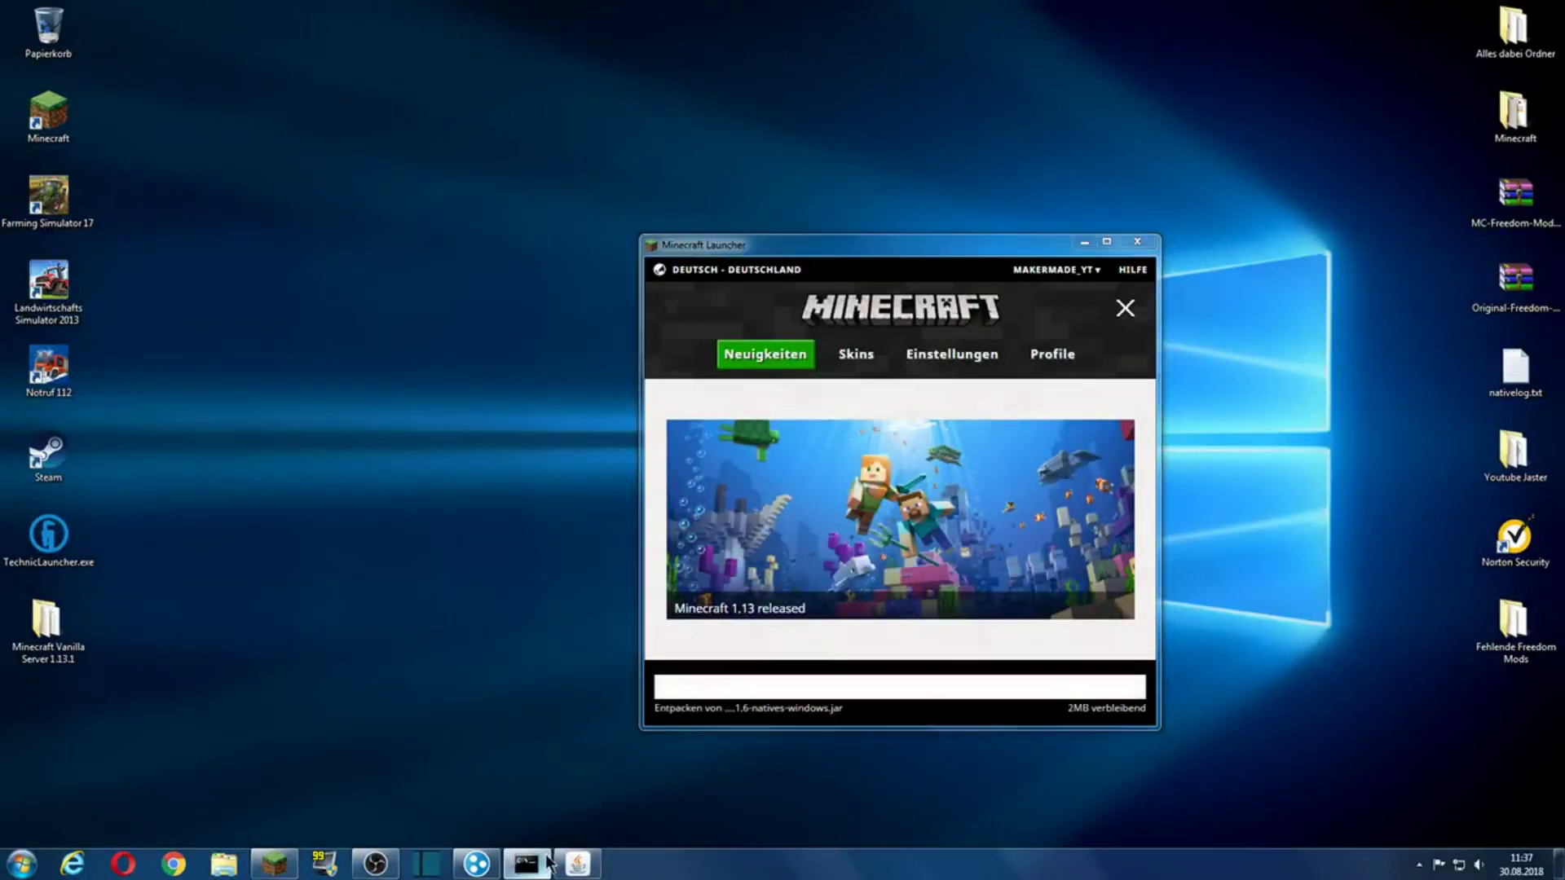
pyautogui.click(538, 863)
pyautogui.click(548, 864)
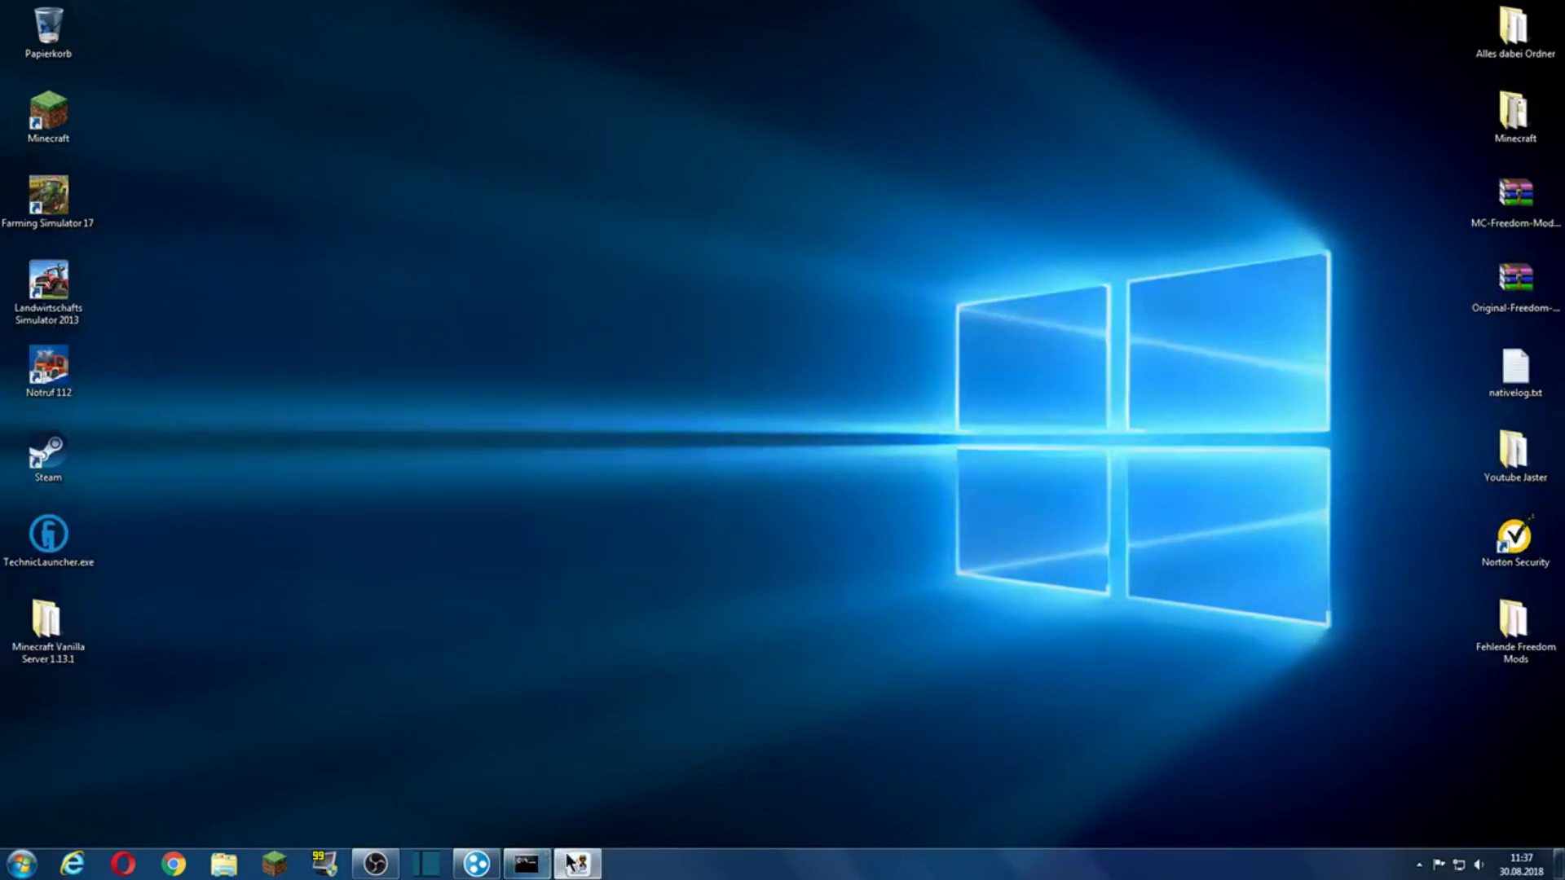
pyautogui.click(573, 862)
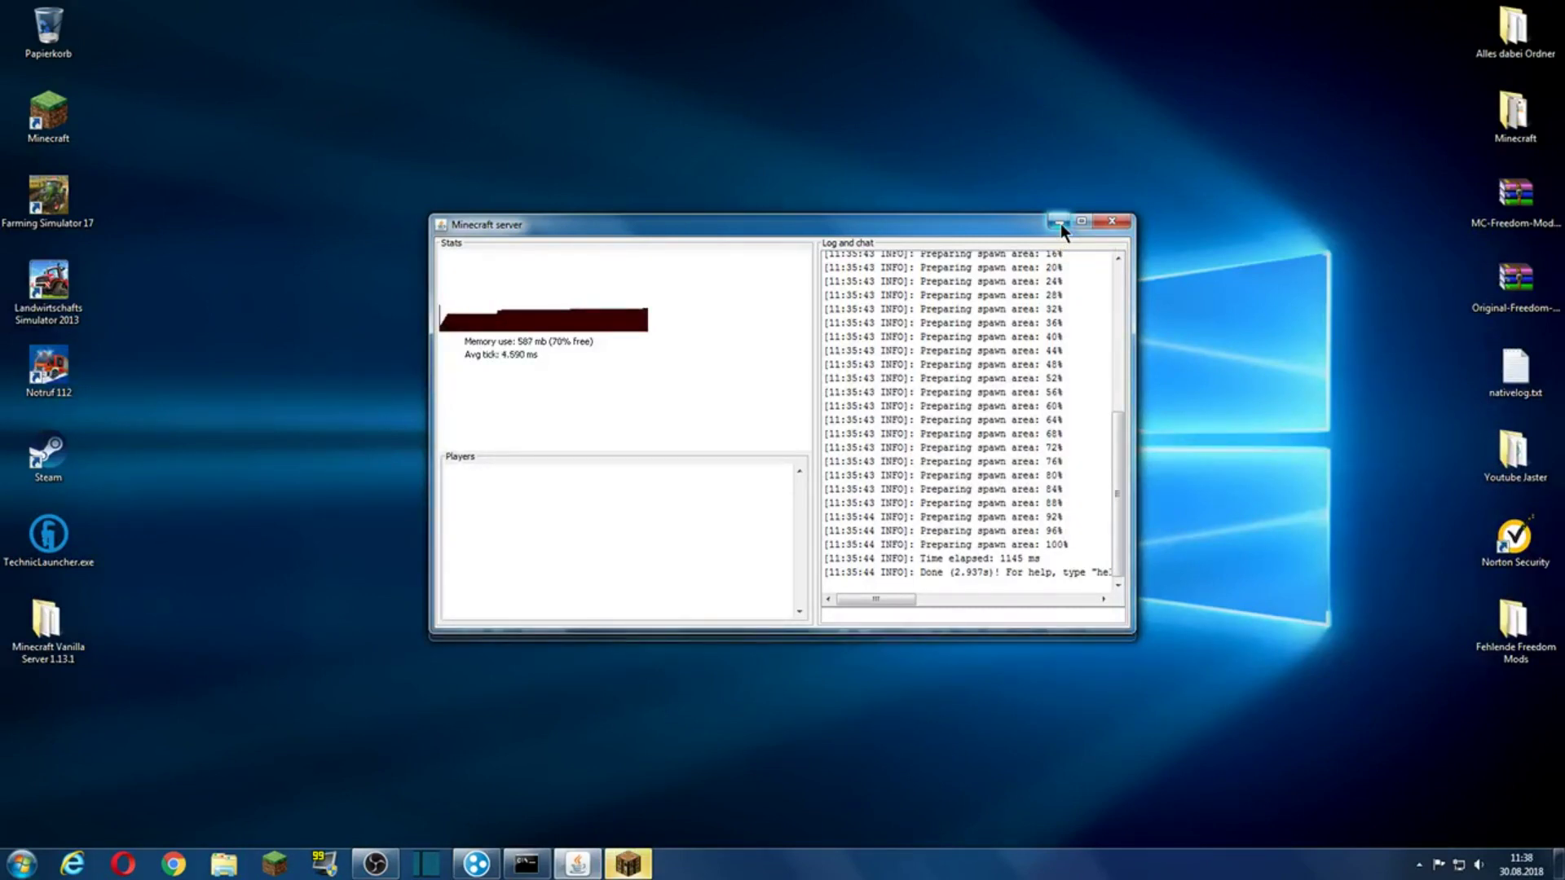
# Step: Re-edit and save KeineZeit's address in the multiplayer list, then refresh it
pyautogui.click(1060, 224)
pyautogui.click(803, 477)
pyautogui.scroll(-3, 807, 481)
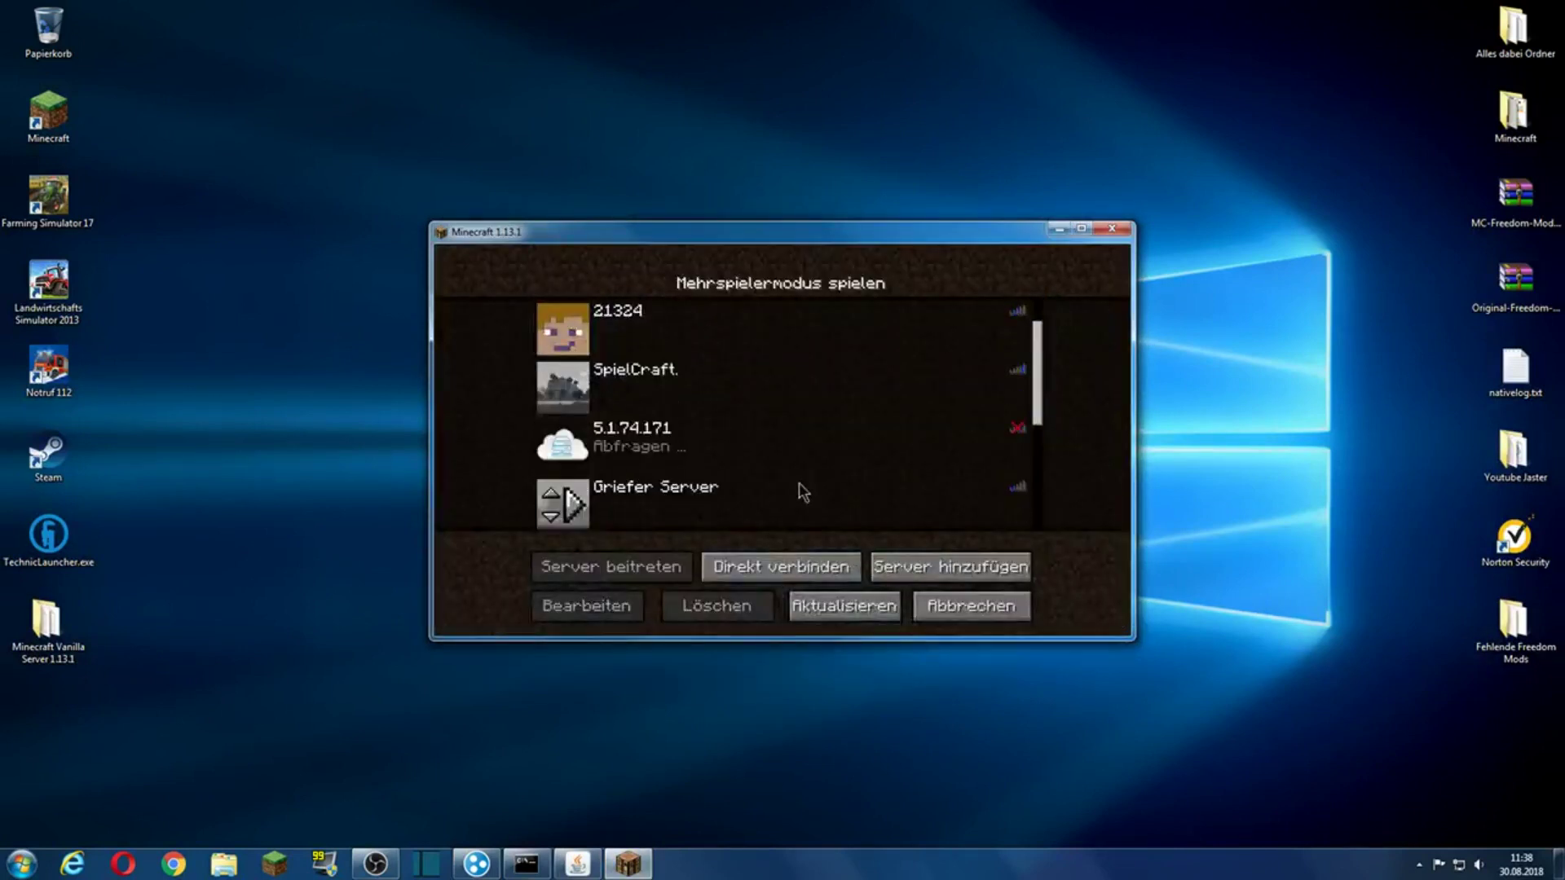
pyautogui.scroll(-3, 799, 484)
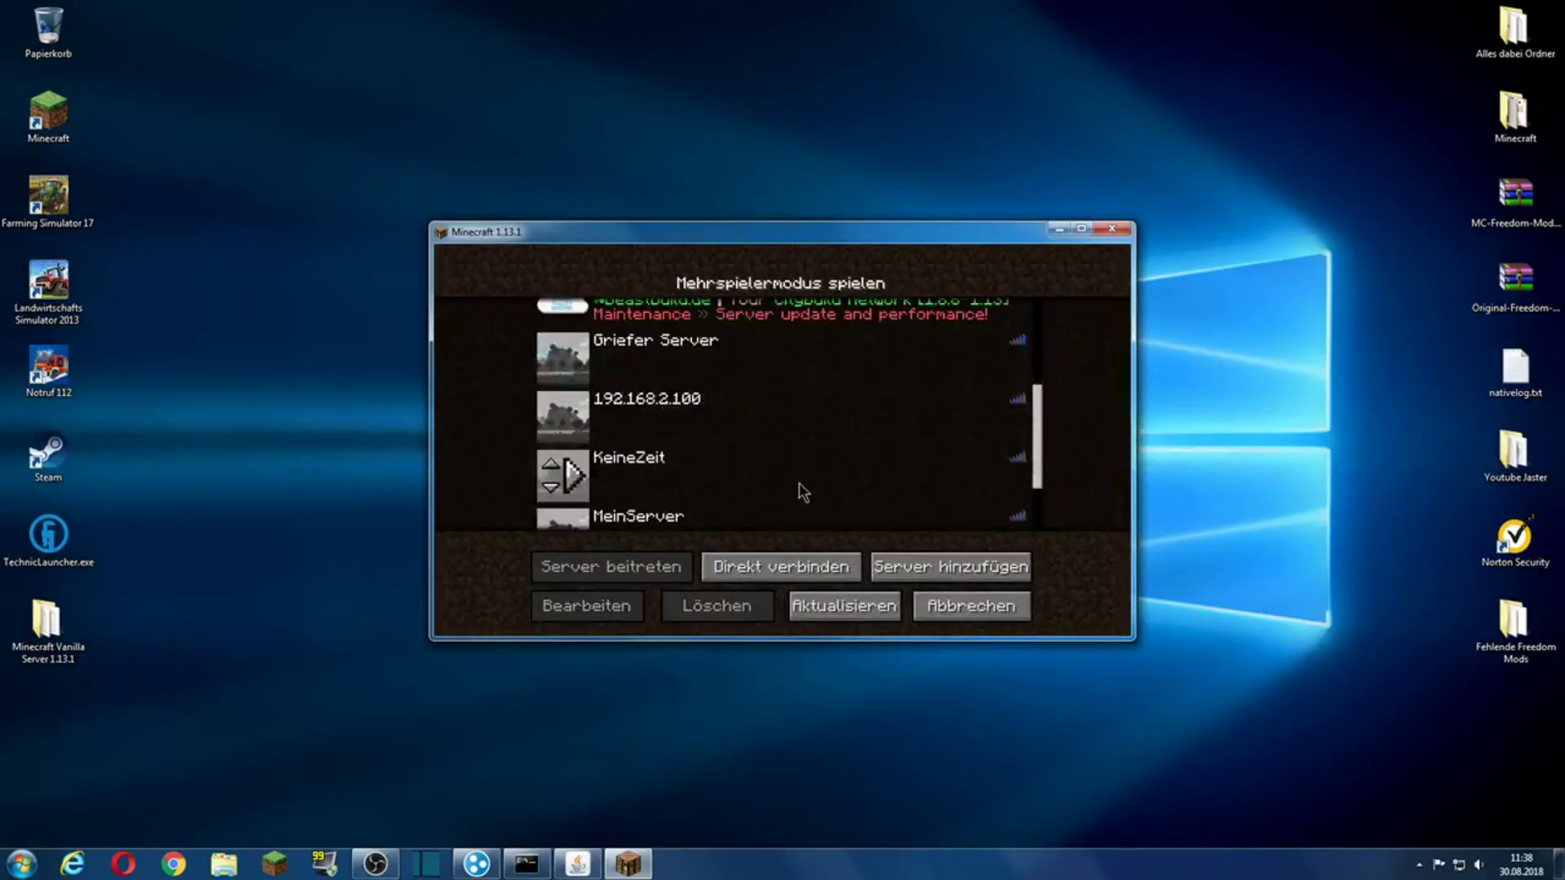
pyautogui.click(717, 467)
pyautogui.click(607, 615)
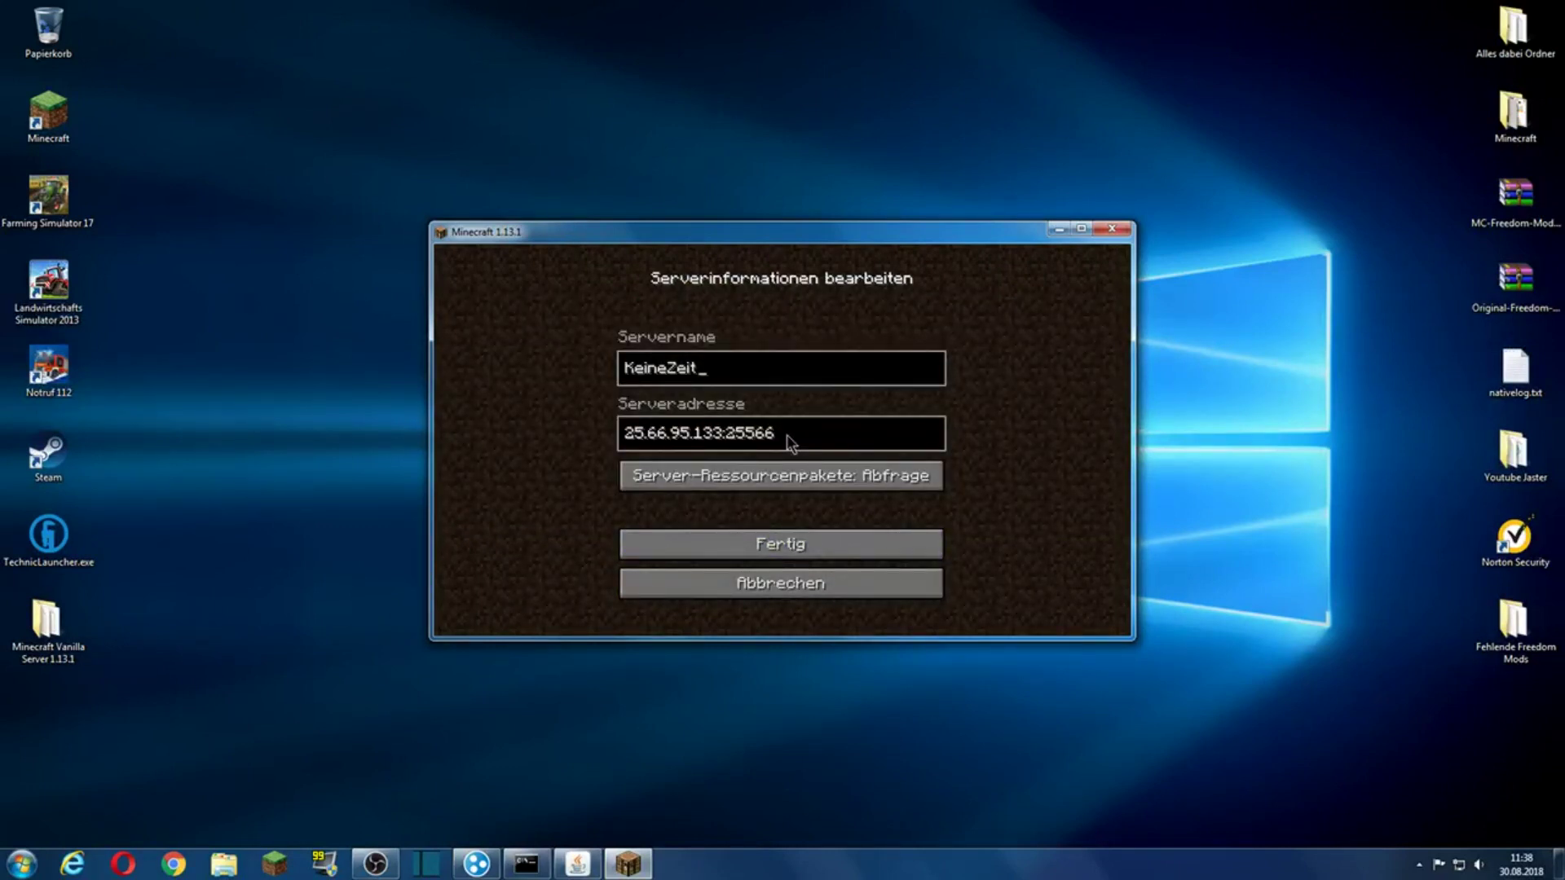
pyautogui.click(766, 541)
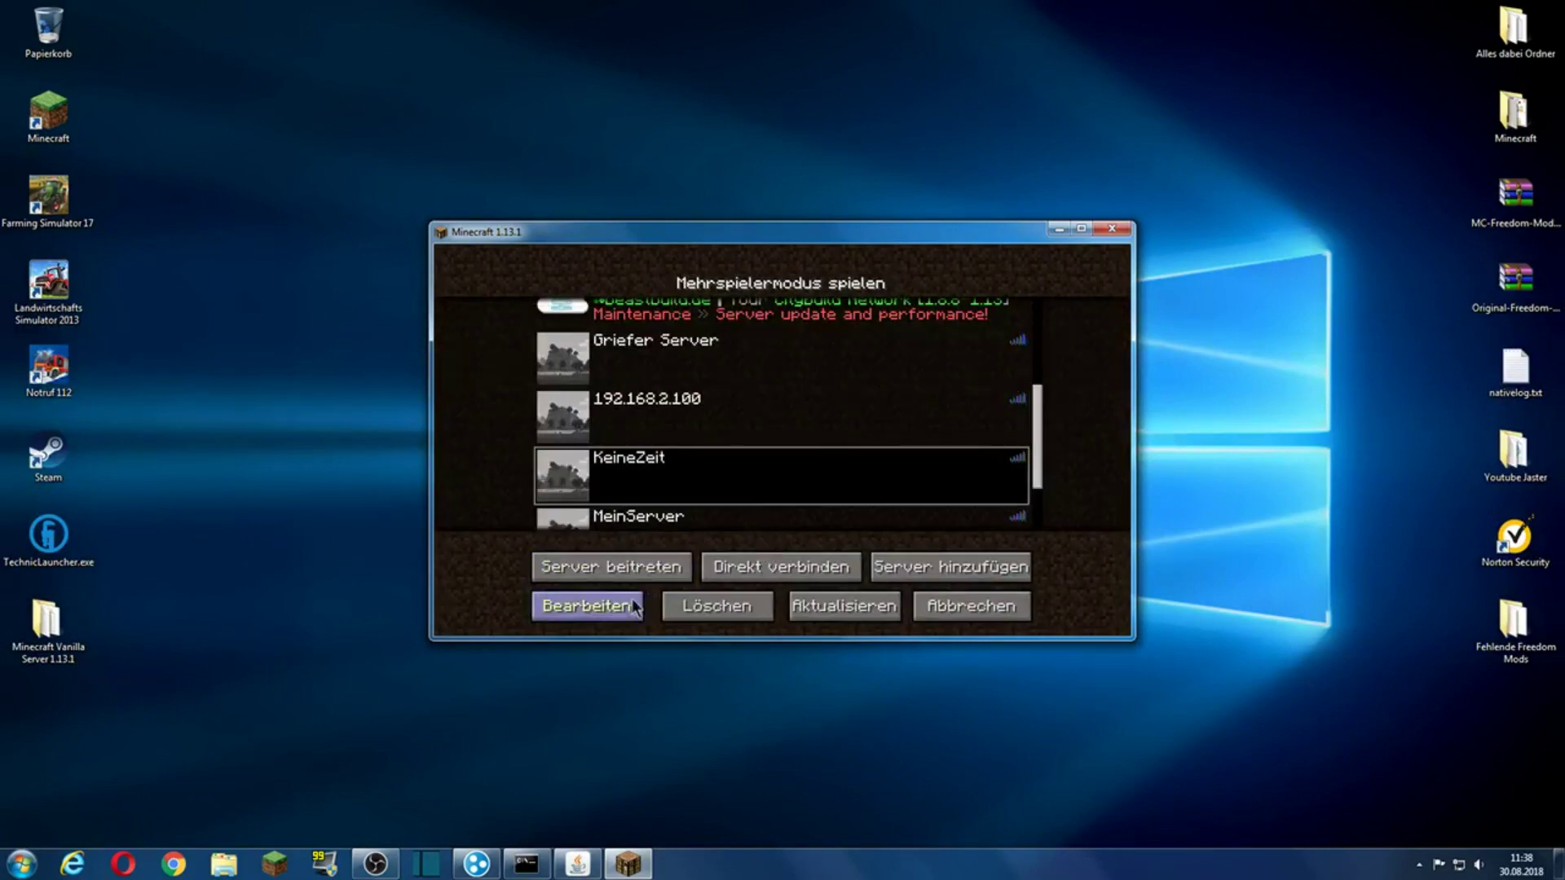
pyautogui.click(635, 608)
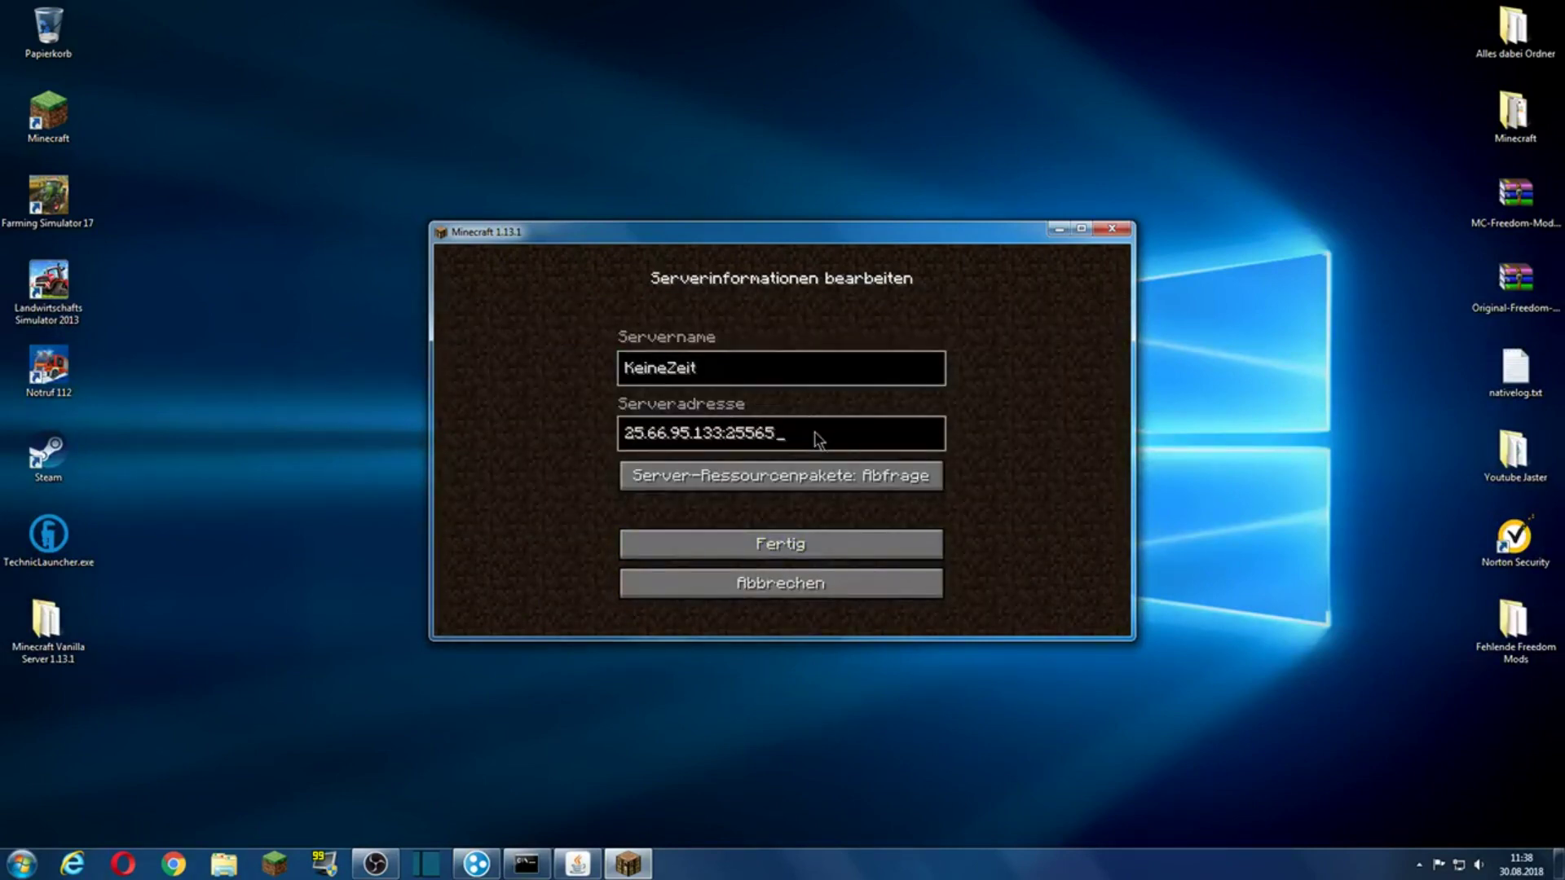
pyautogui.click(839, 544)
pyautogui.click(864, 609)
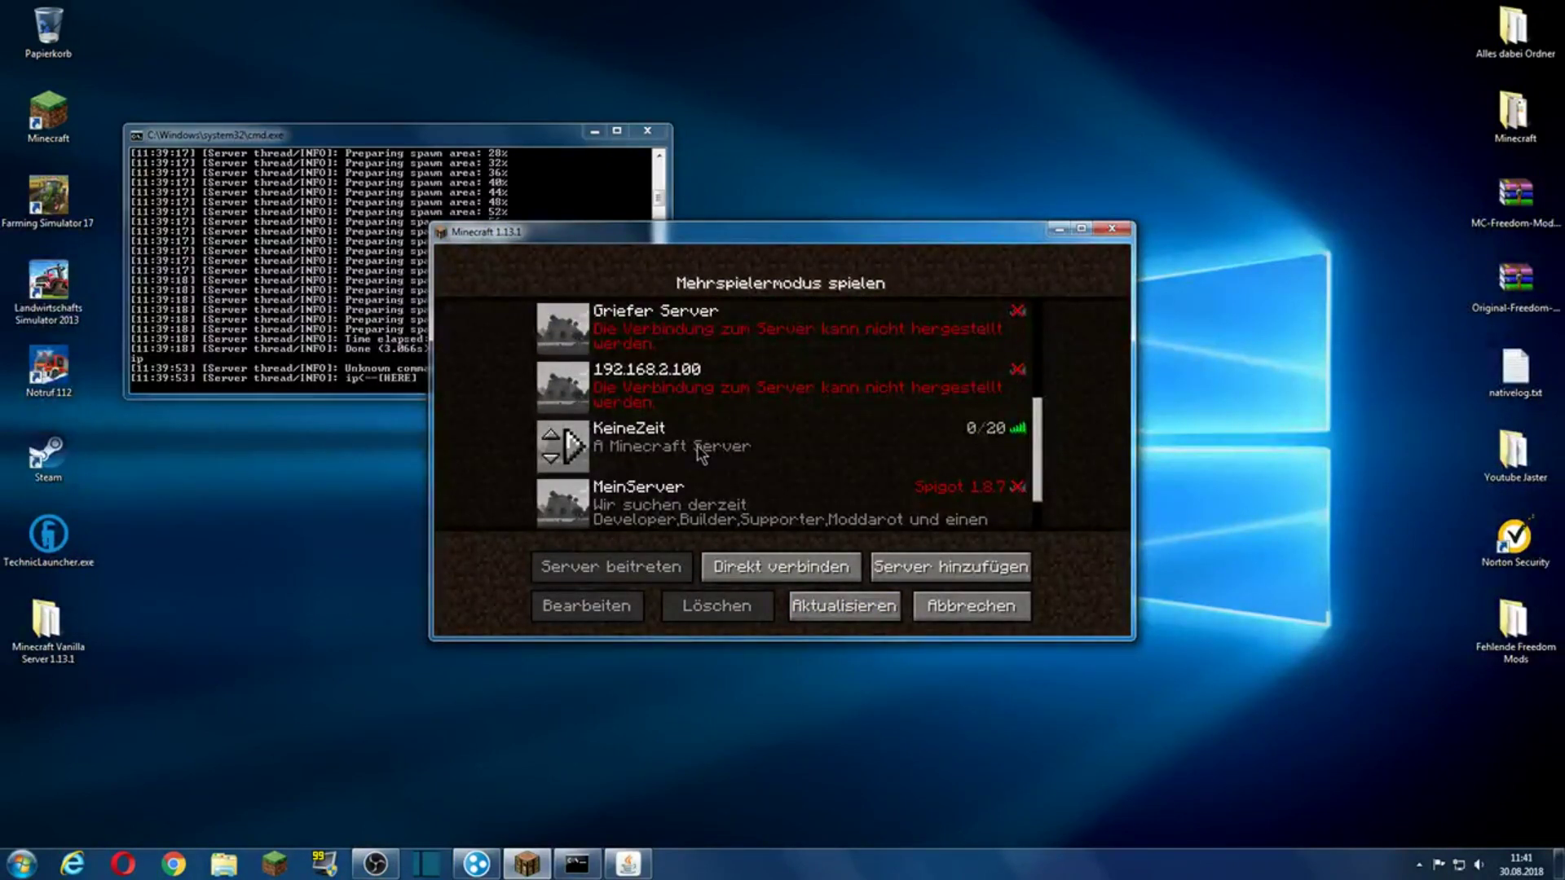
# Step: Join KeineZeit, mine a stone block, and walk back and forth near a tree
pyautogui.doubleClick(721, 453)
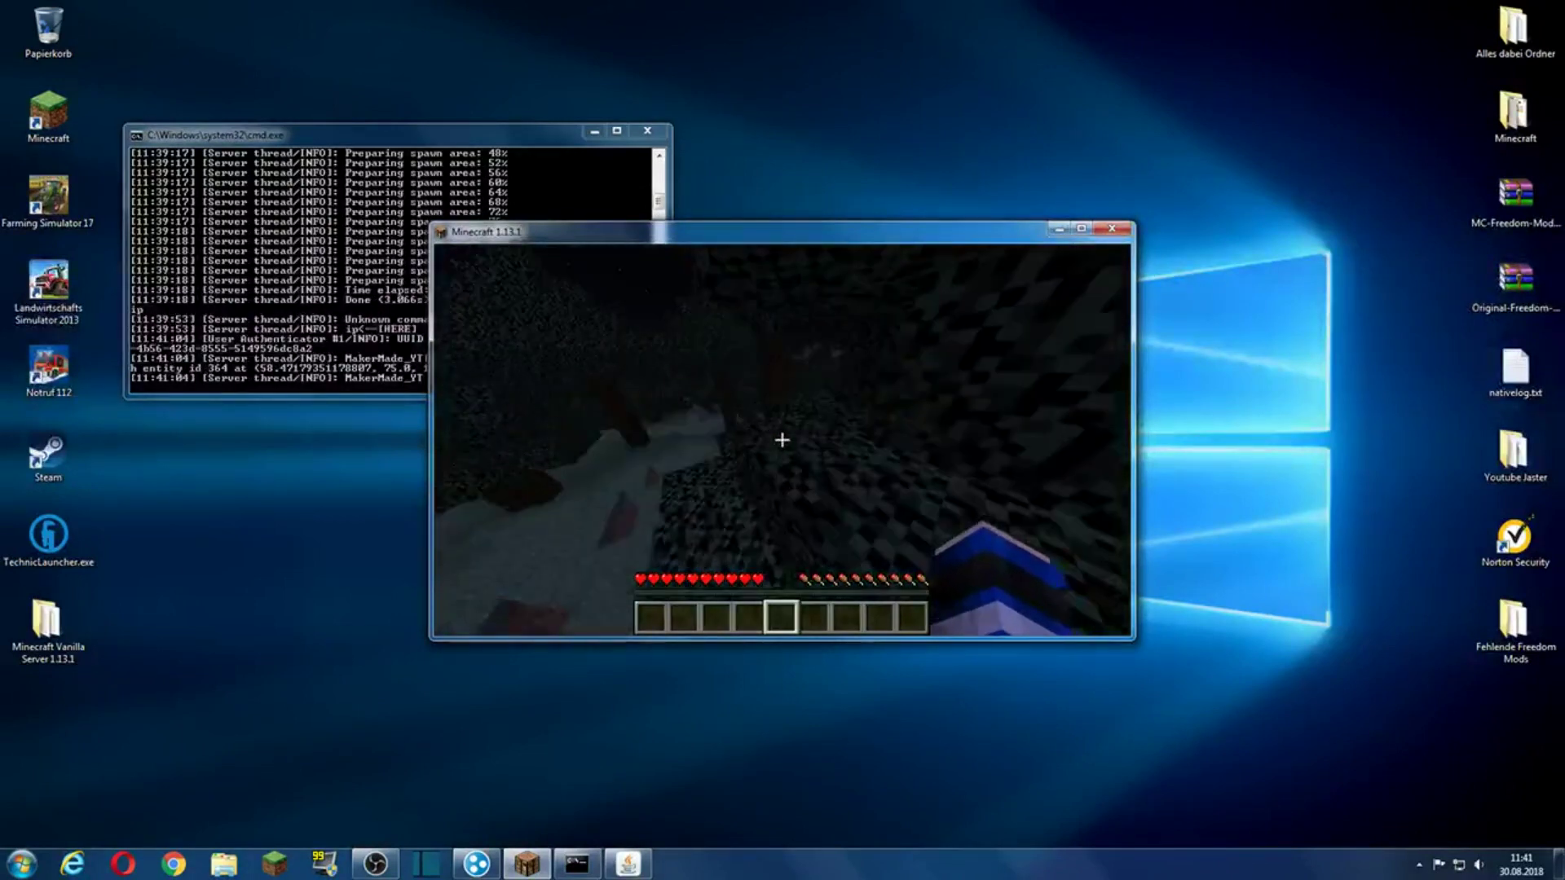
pyautogui.click(781, 440)
pyautogui.click(781, 440)
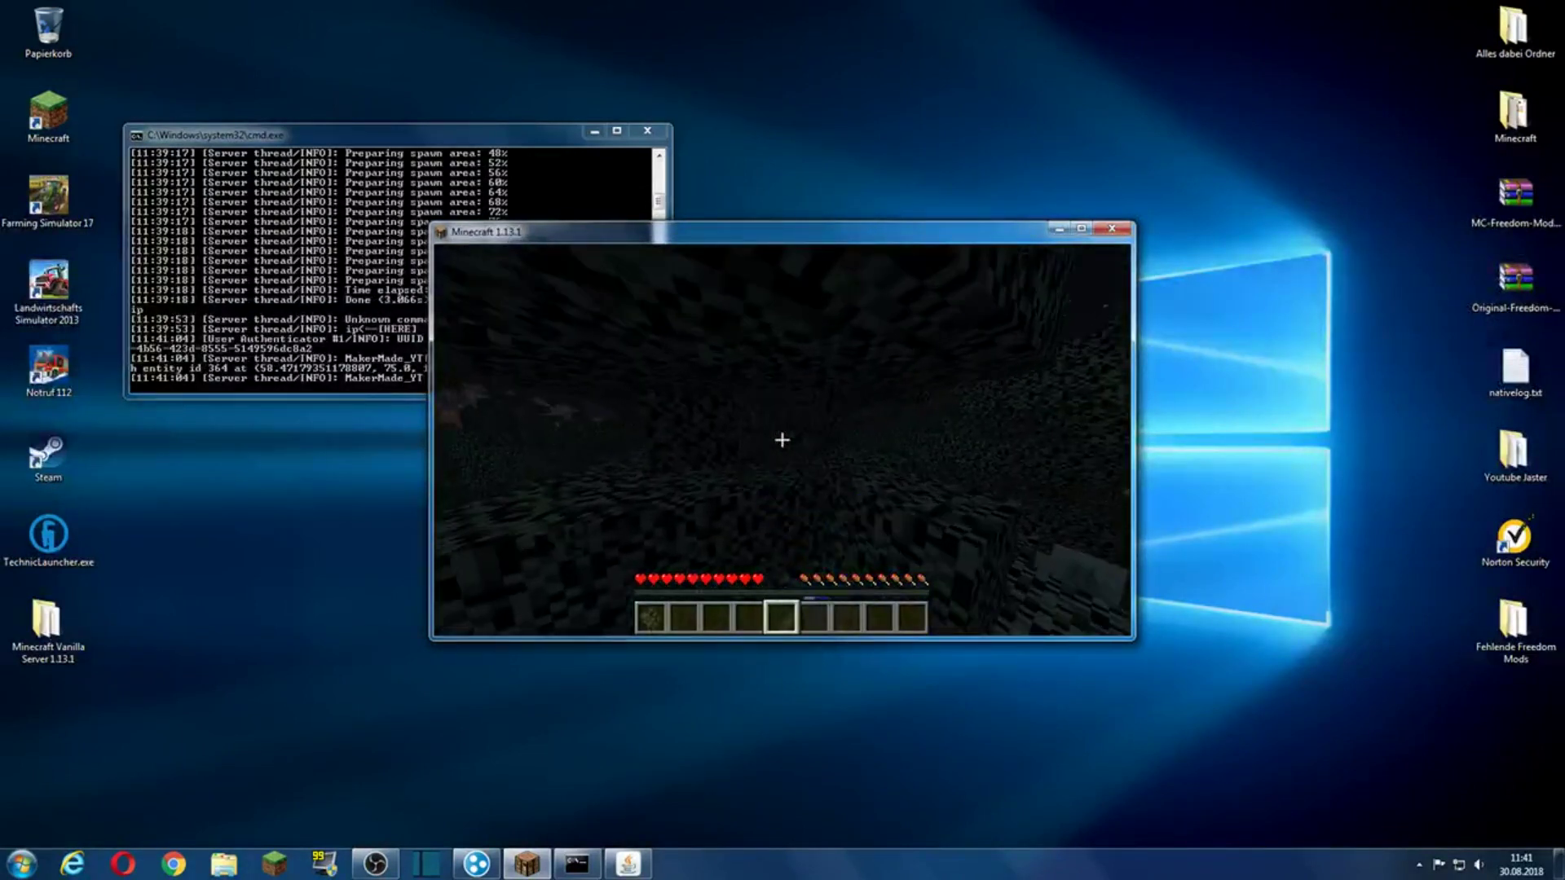
pyautogui.press('1')
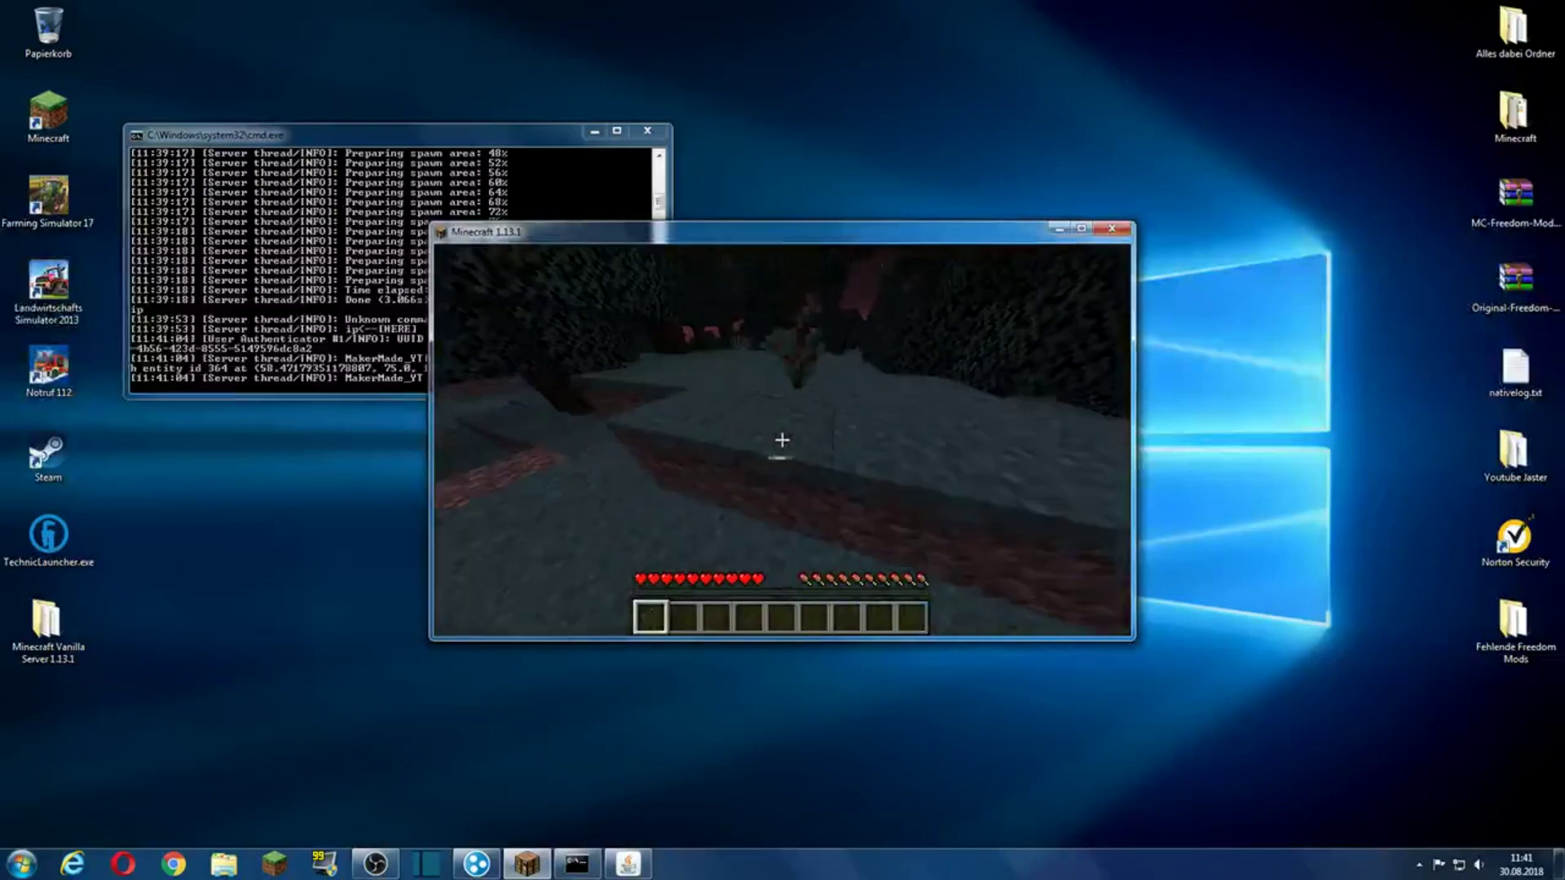
pyautogui.press('w')
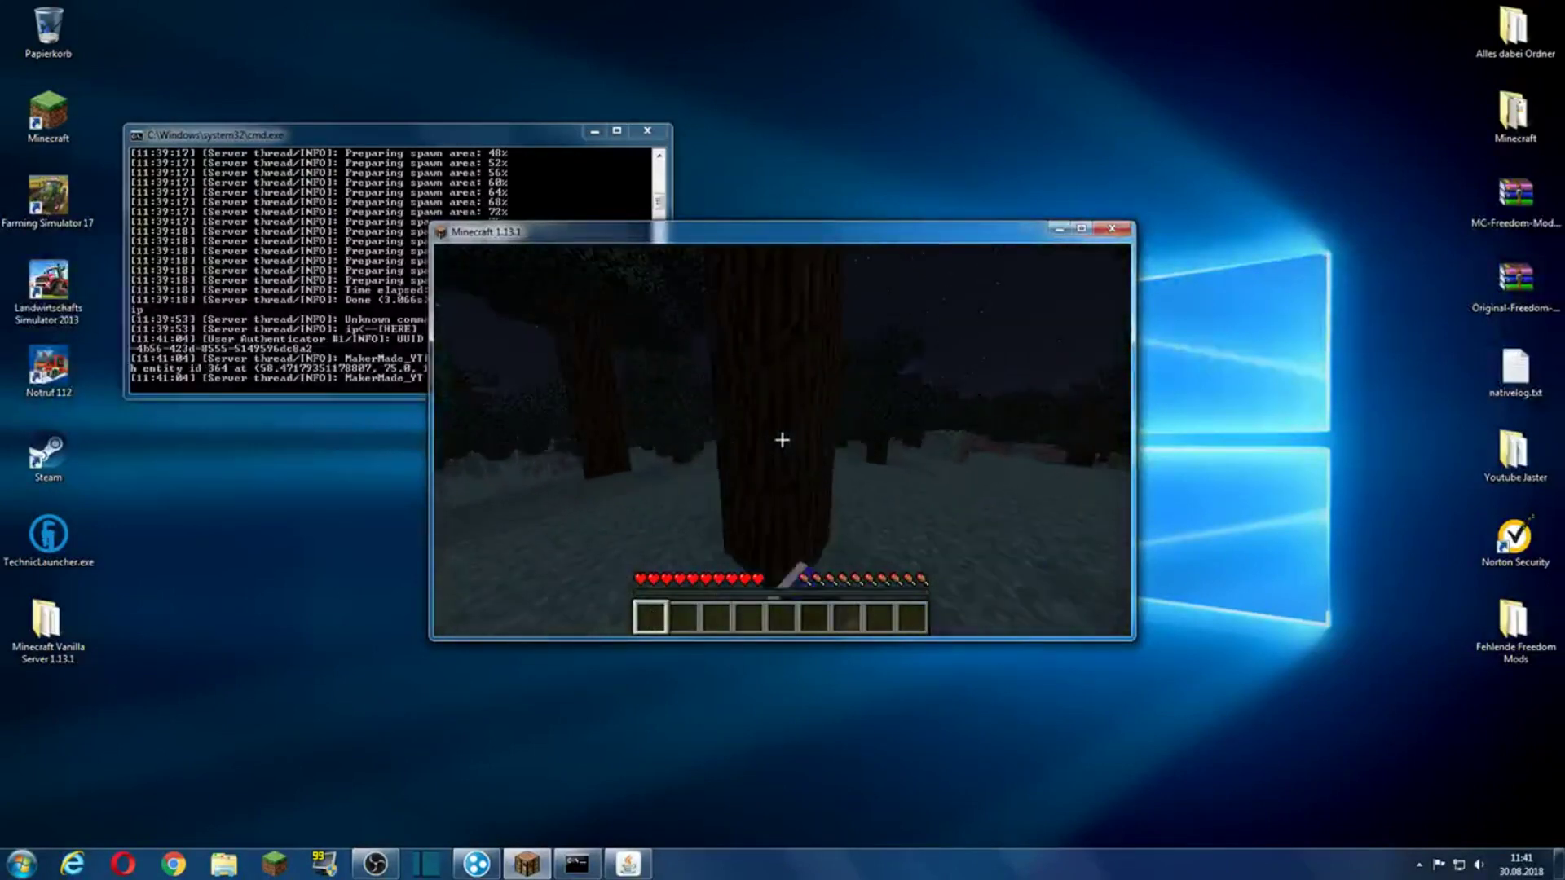
pyautogui.press('s')
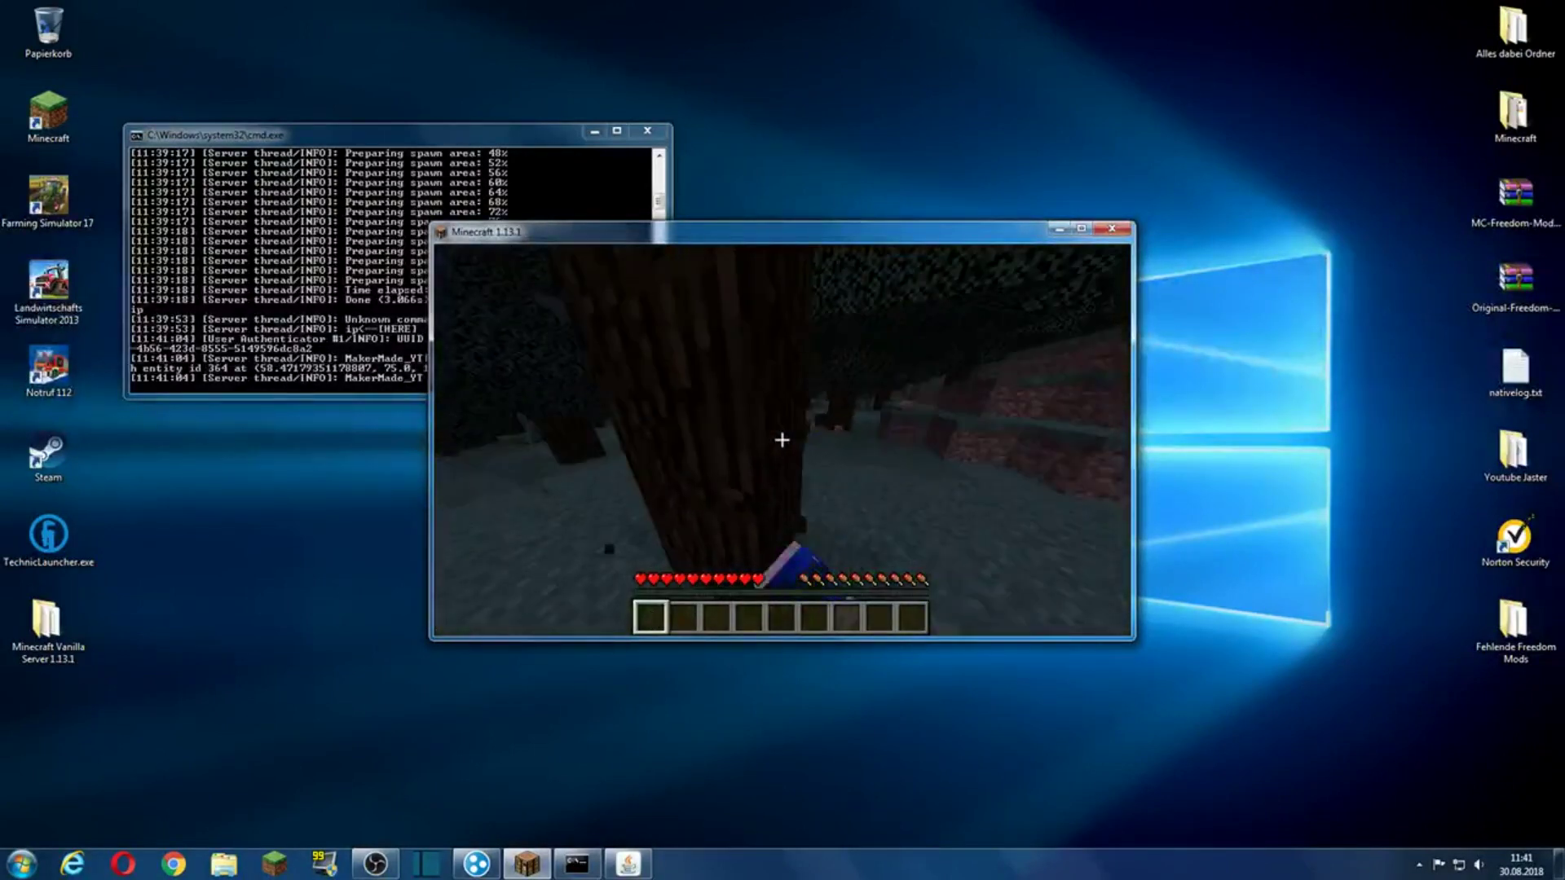
pyautogui.press('w')
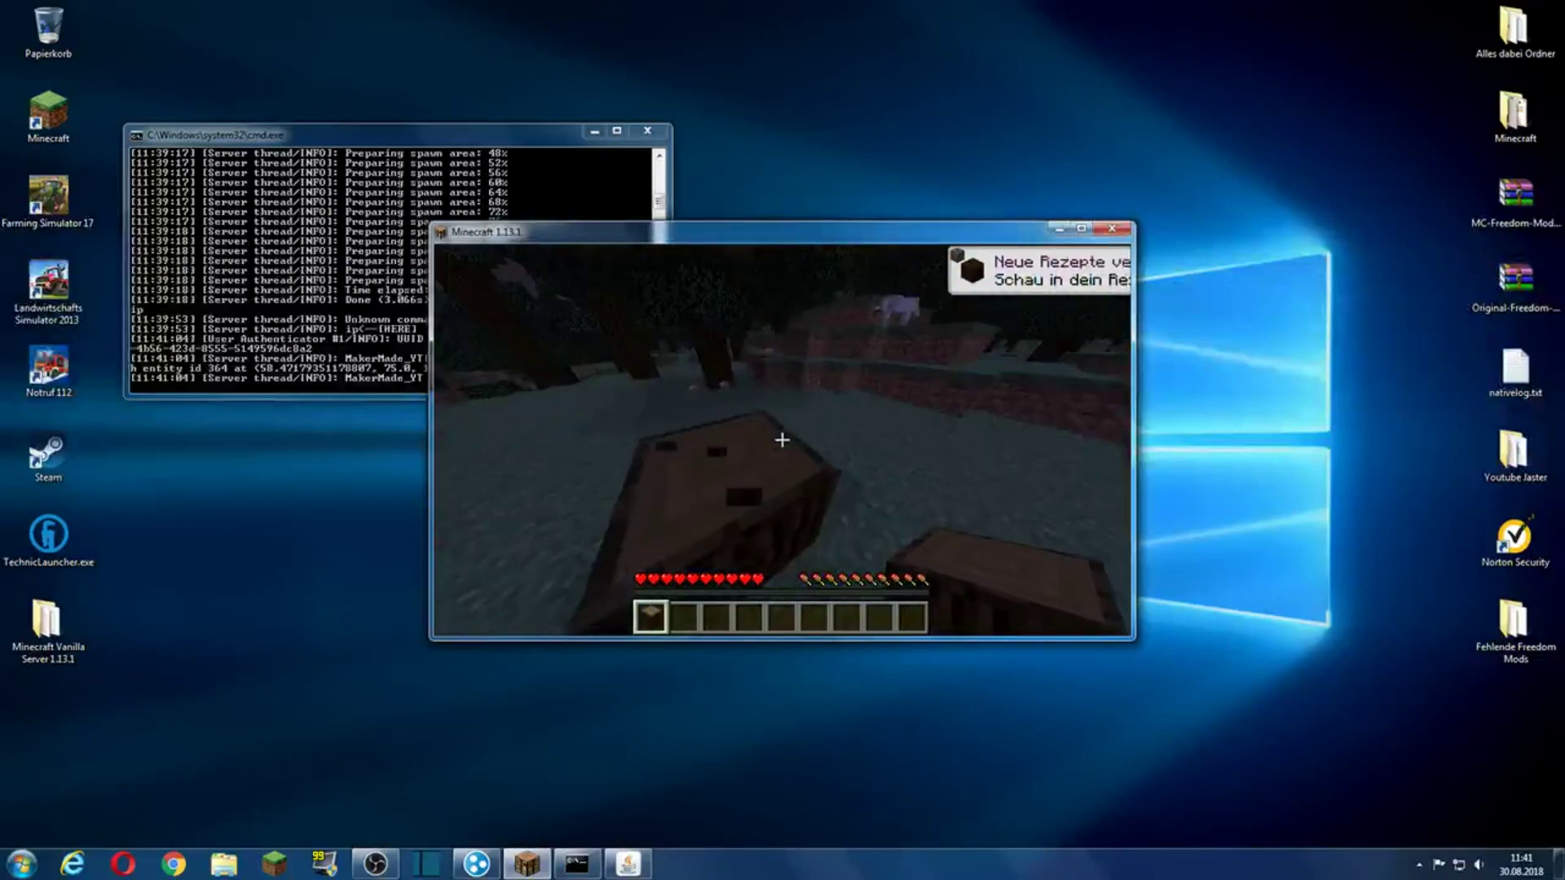
pyautogui.press('s')
# Step: Disconnect, shut the server down with 'stop', and load the singleplayer world 1.13
pyautogui.press('Escape')
pyautogui.click(929, 530)
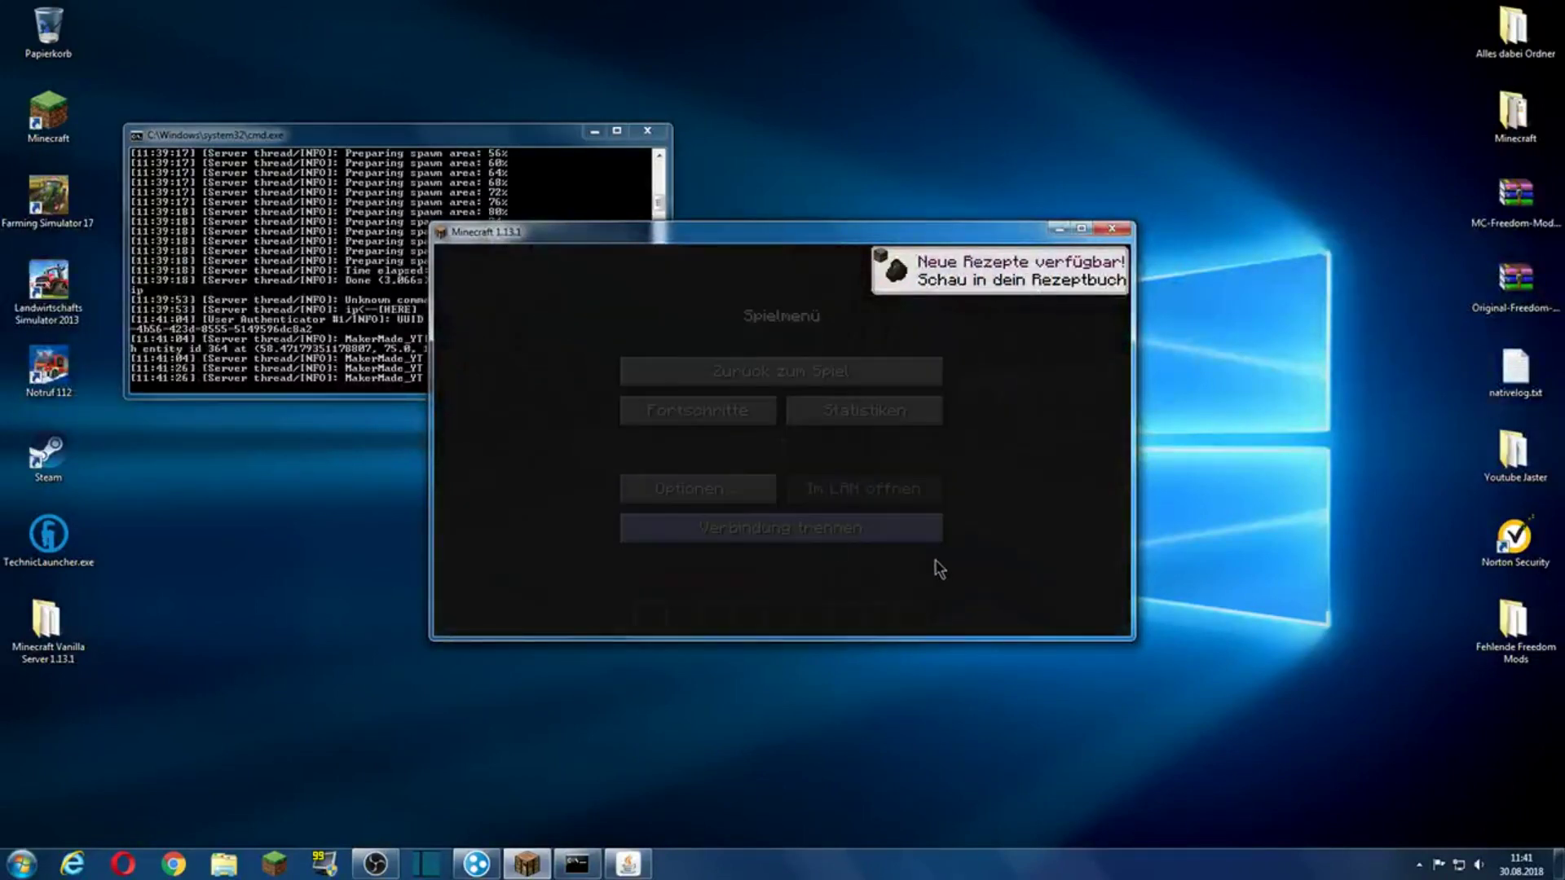
pyautogui.click(318, 181)
pyautogui.write('st')
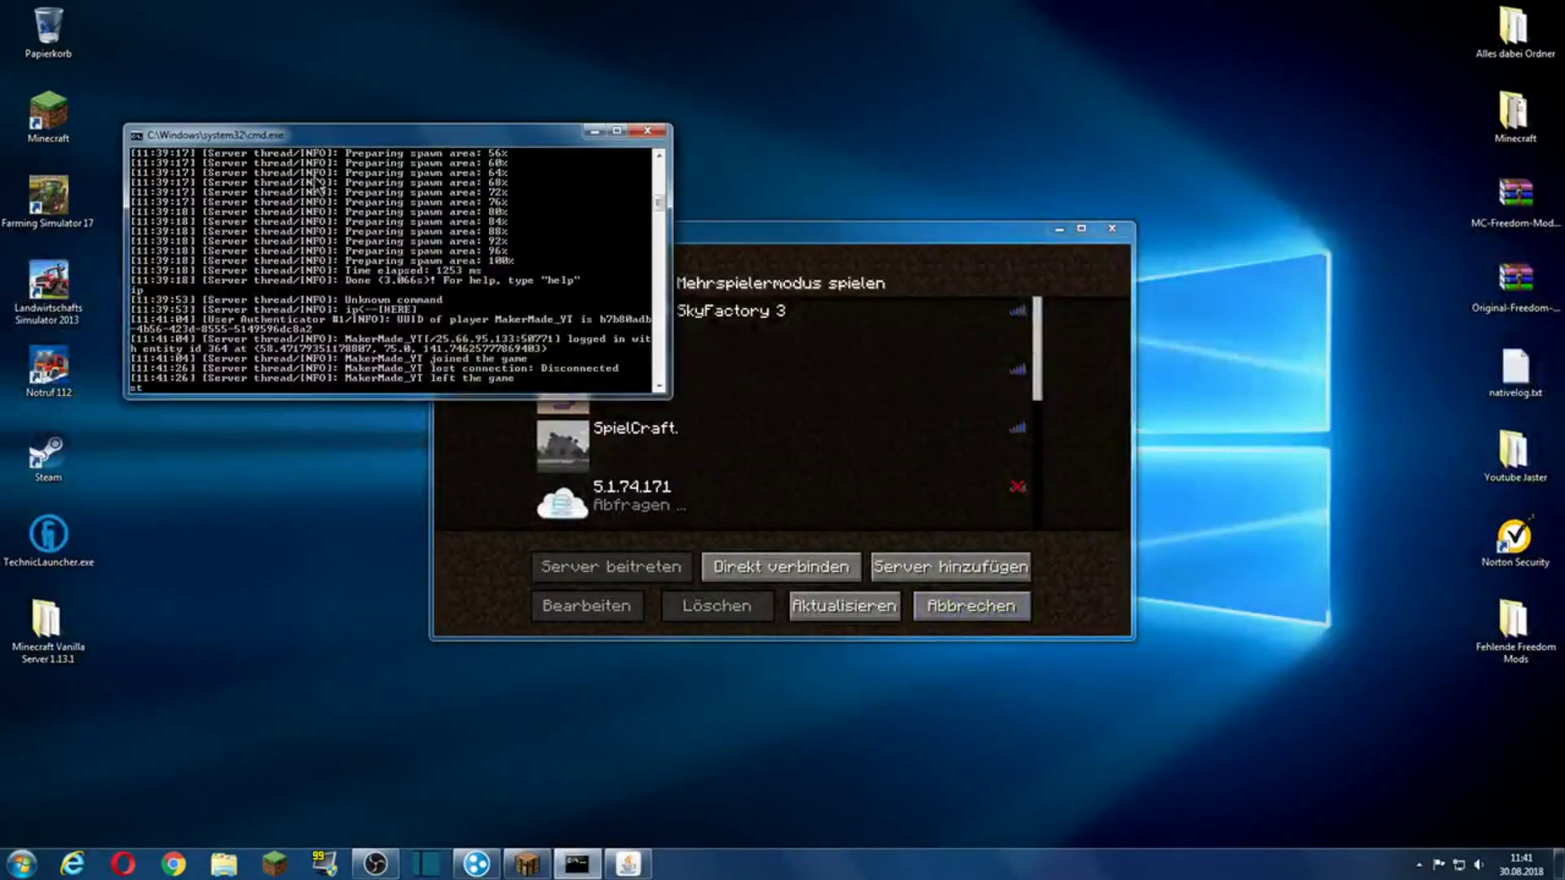
pyautogui.write('op')
pyautogui.press('Return')
pyautogui.press('Return')
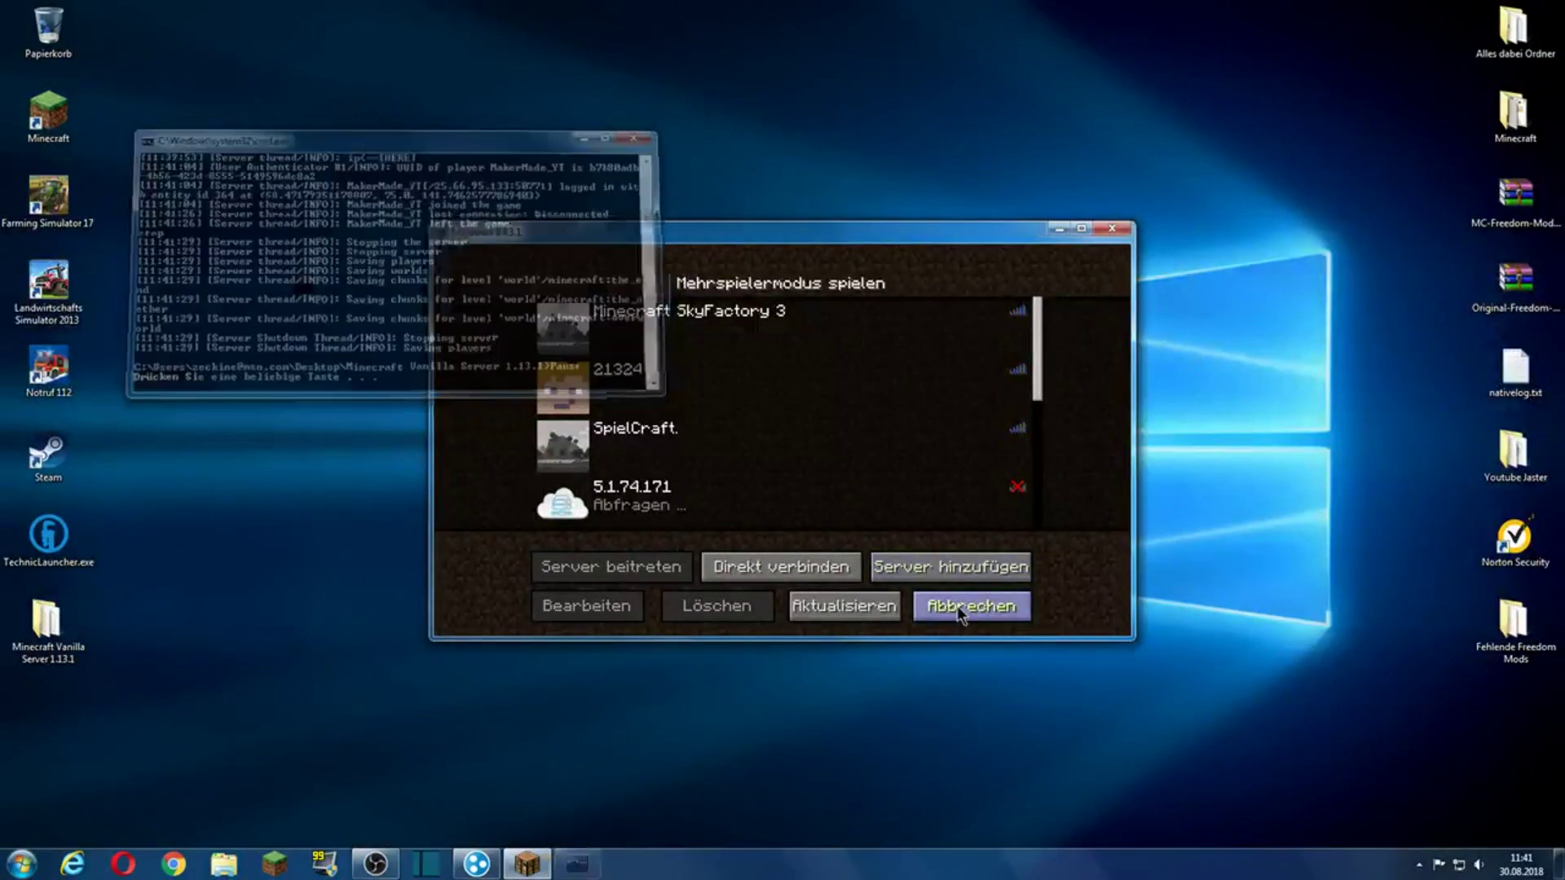
pyautogui.click(957, 611)
pyautogui.click(792, 443)
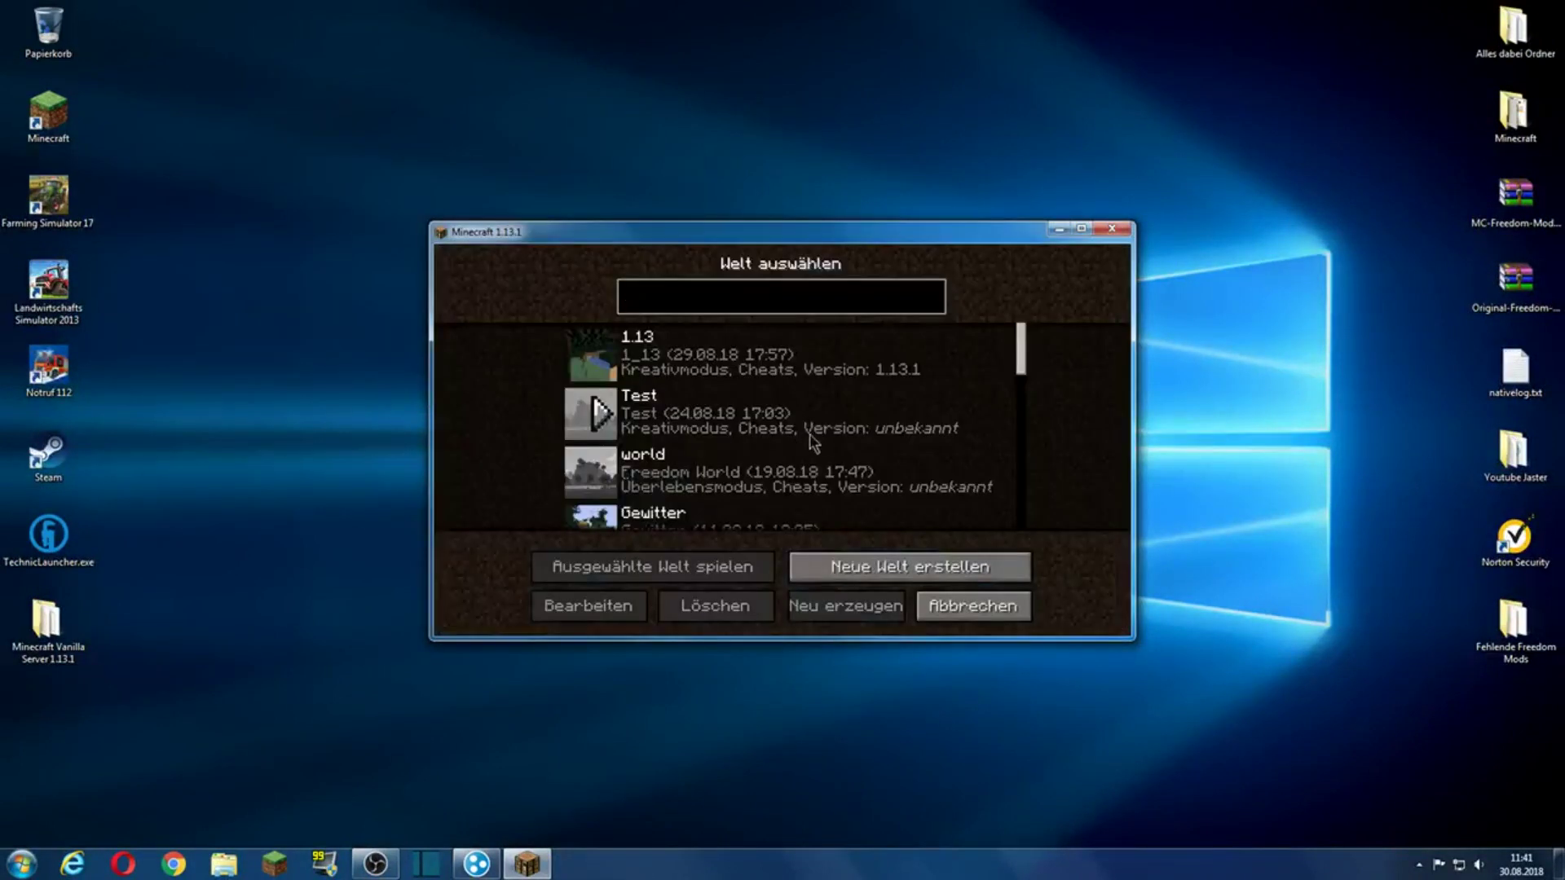
pyautogui.doubleClick(748, 364)
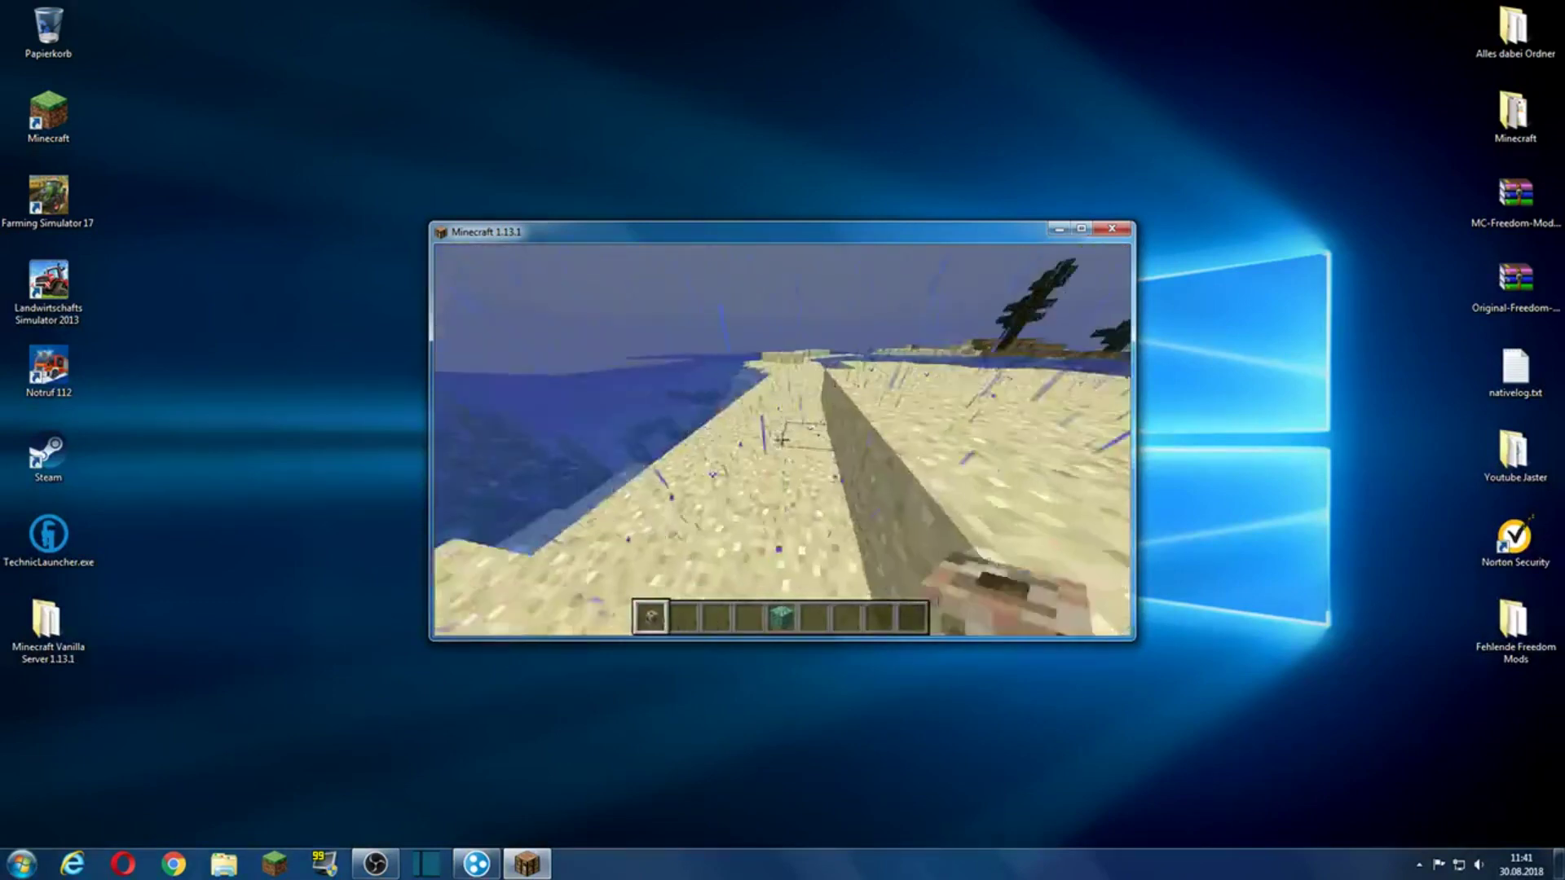
# Step: Open the 1.13 world to LAN with Adventure game mode and cheats enabled
pyautogui.scroll(-3, 781, 440)
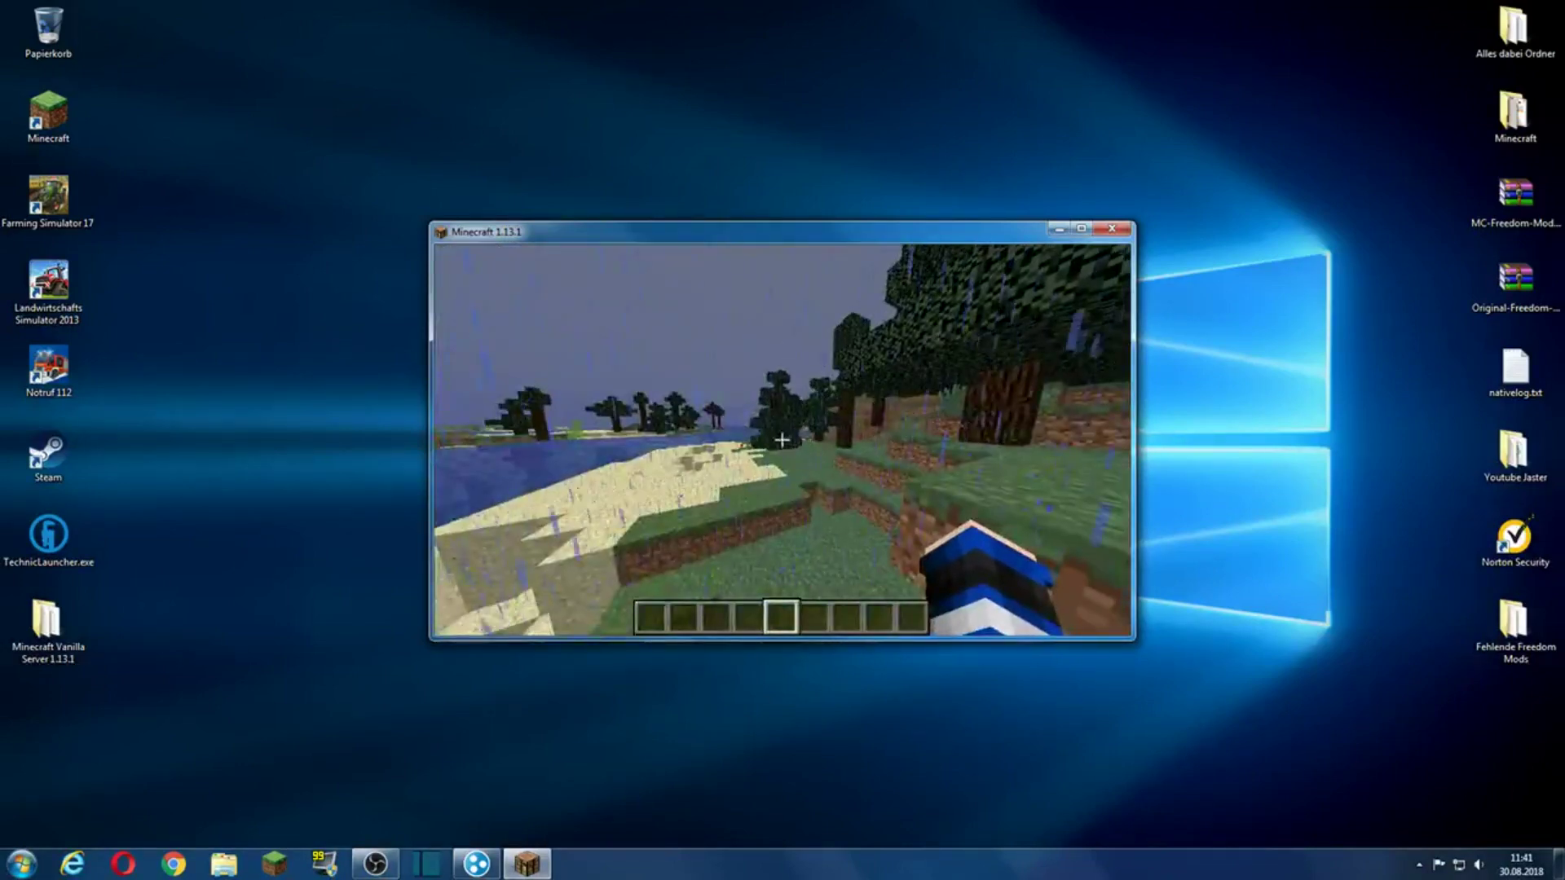
pyautogui.press('Escape')
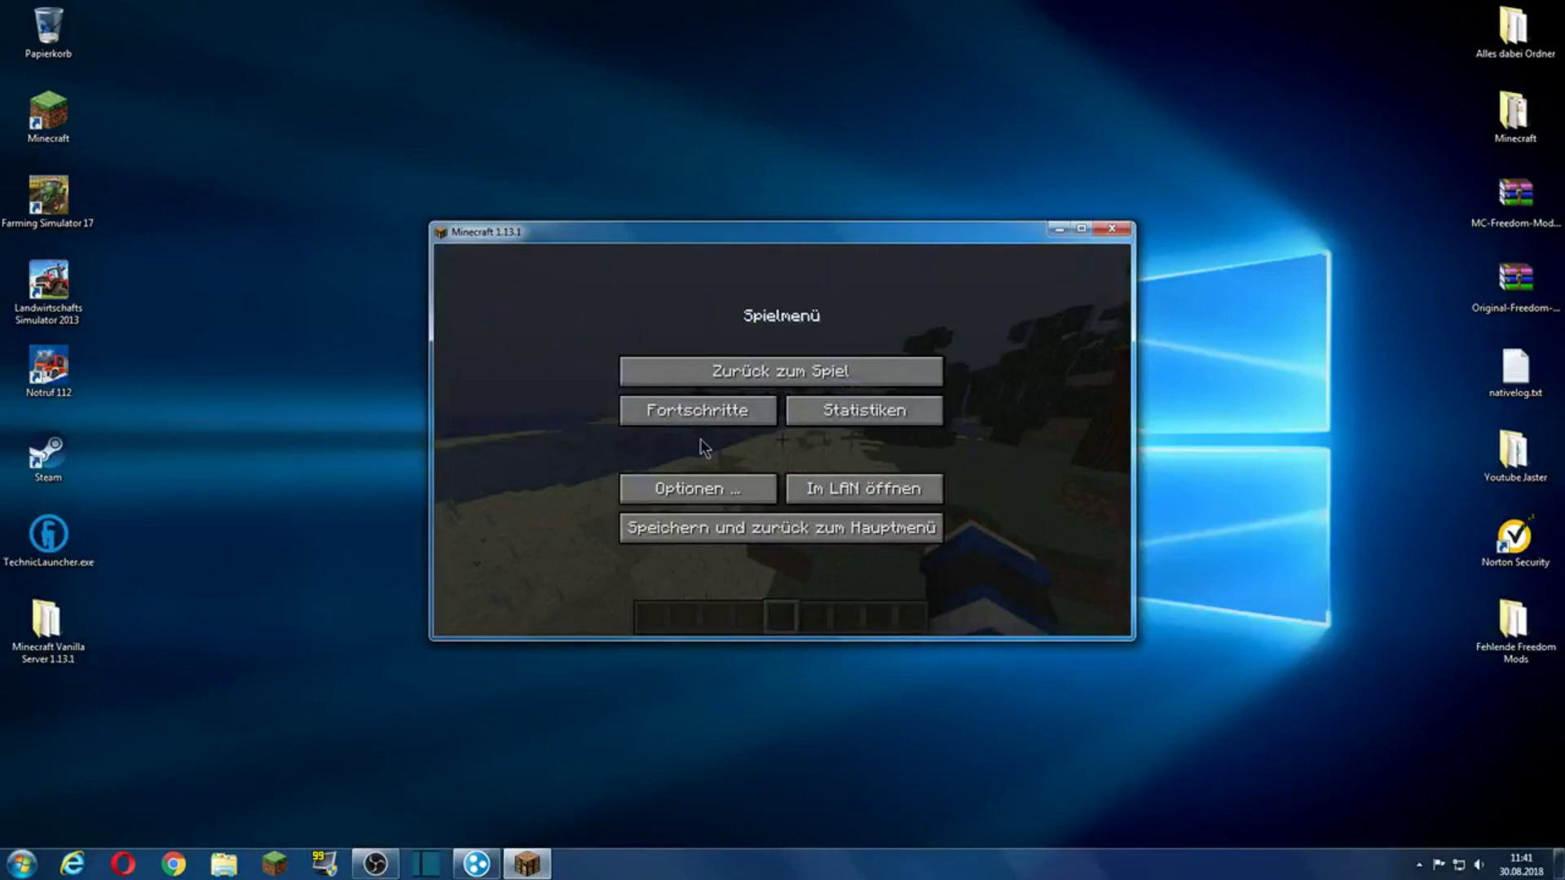
pyautogui.click(847, 487)
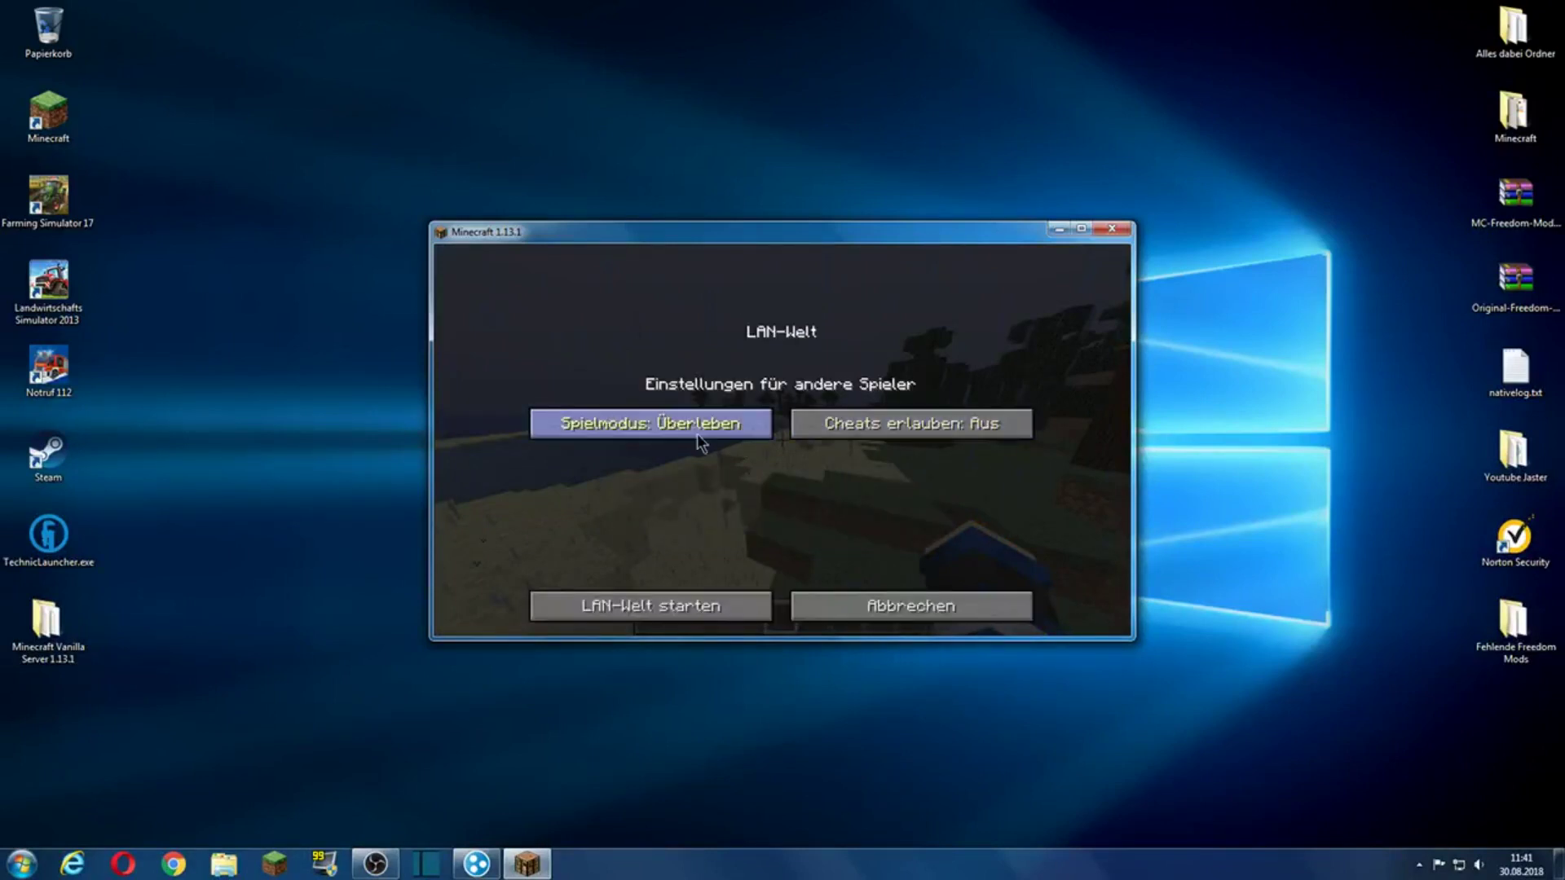
pyautogui.click(734, 428)
pyautogui.click(729, 424)
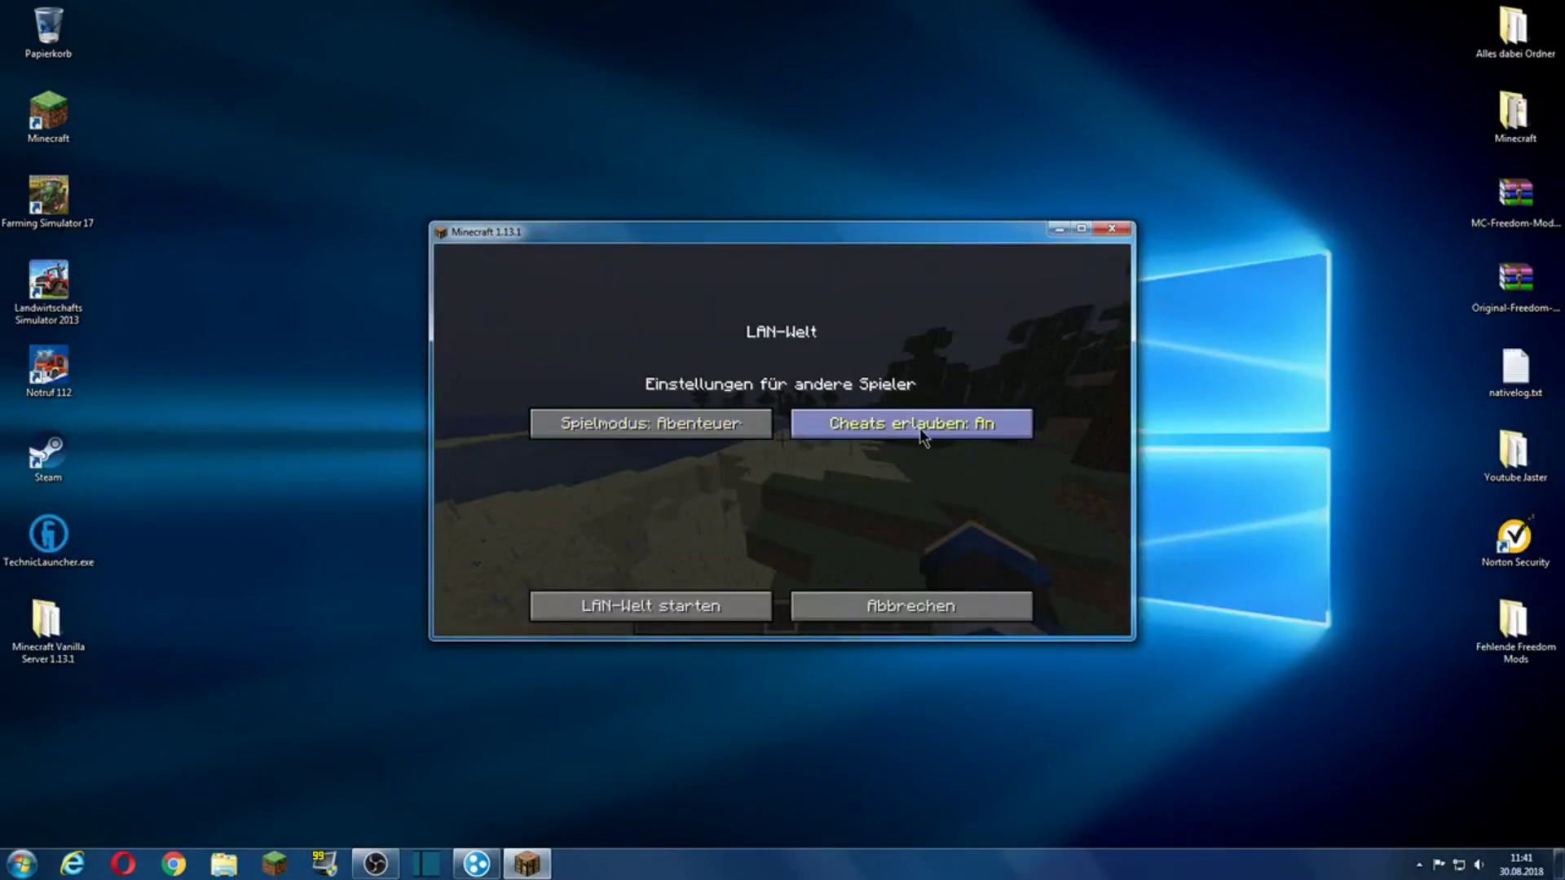
pyautogui.click(674, 609)
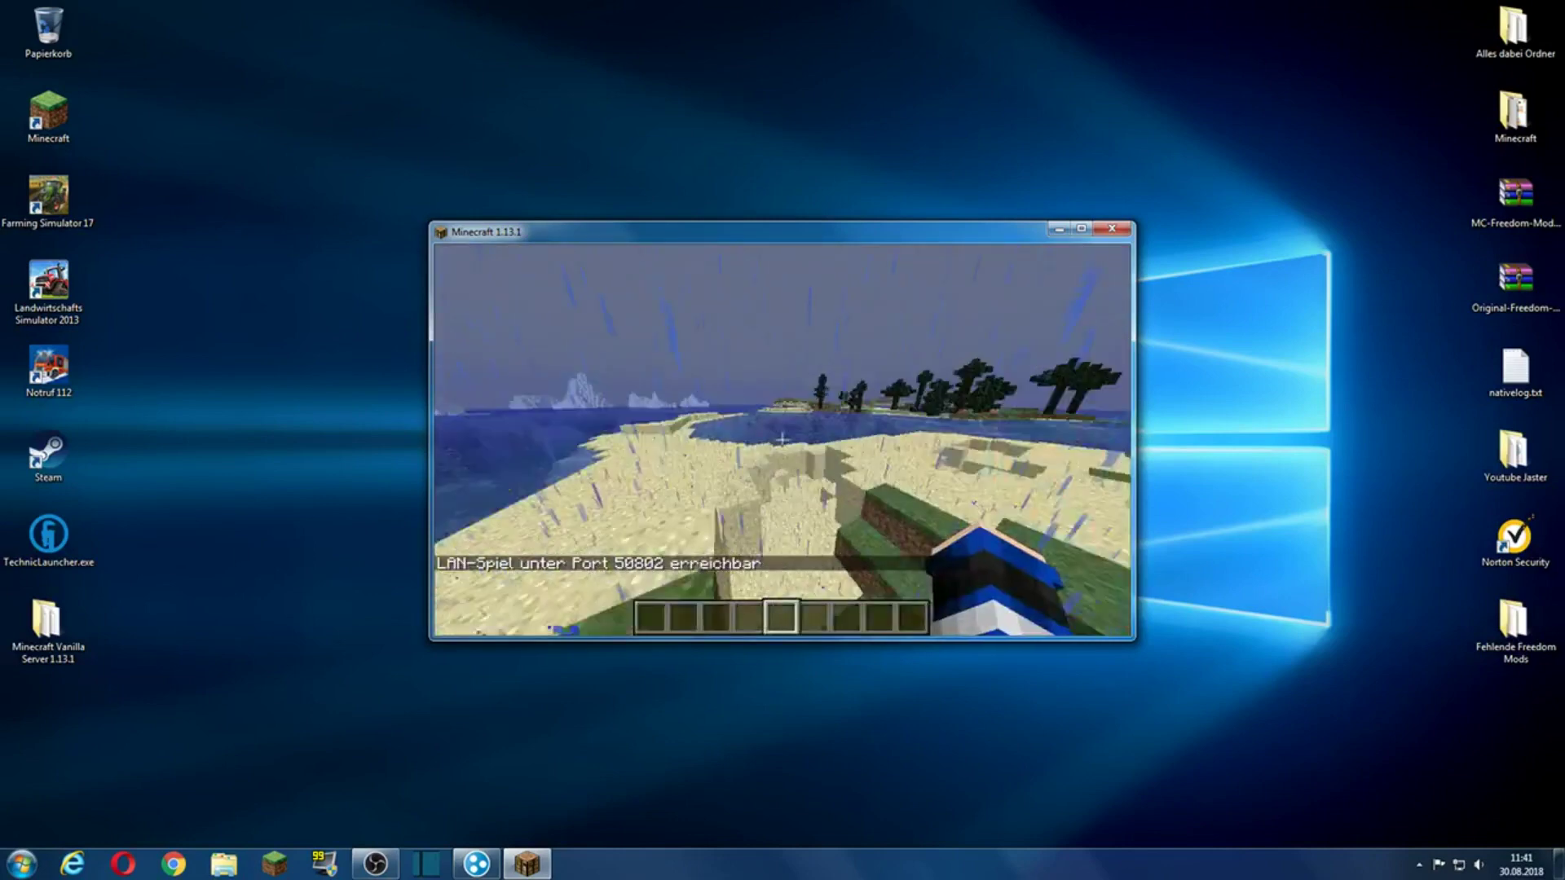
# Step: Copy the Hamachi IPv4 address, then save and quit the world to the title screen
pyautogui.press('t')
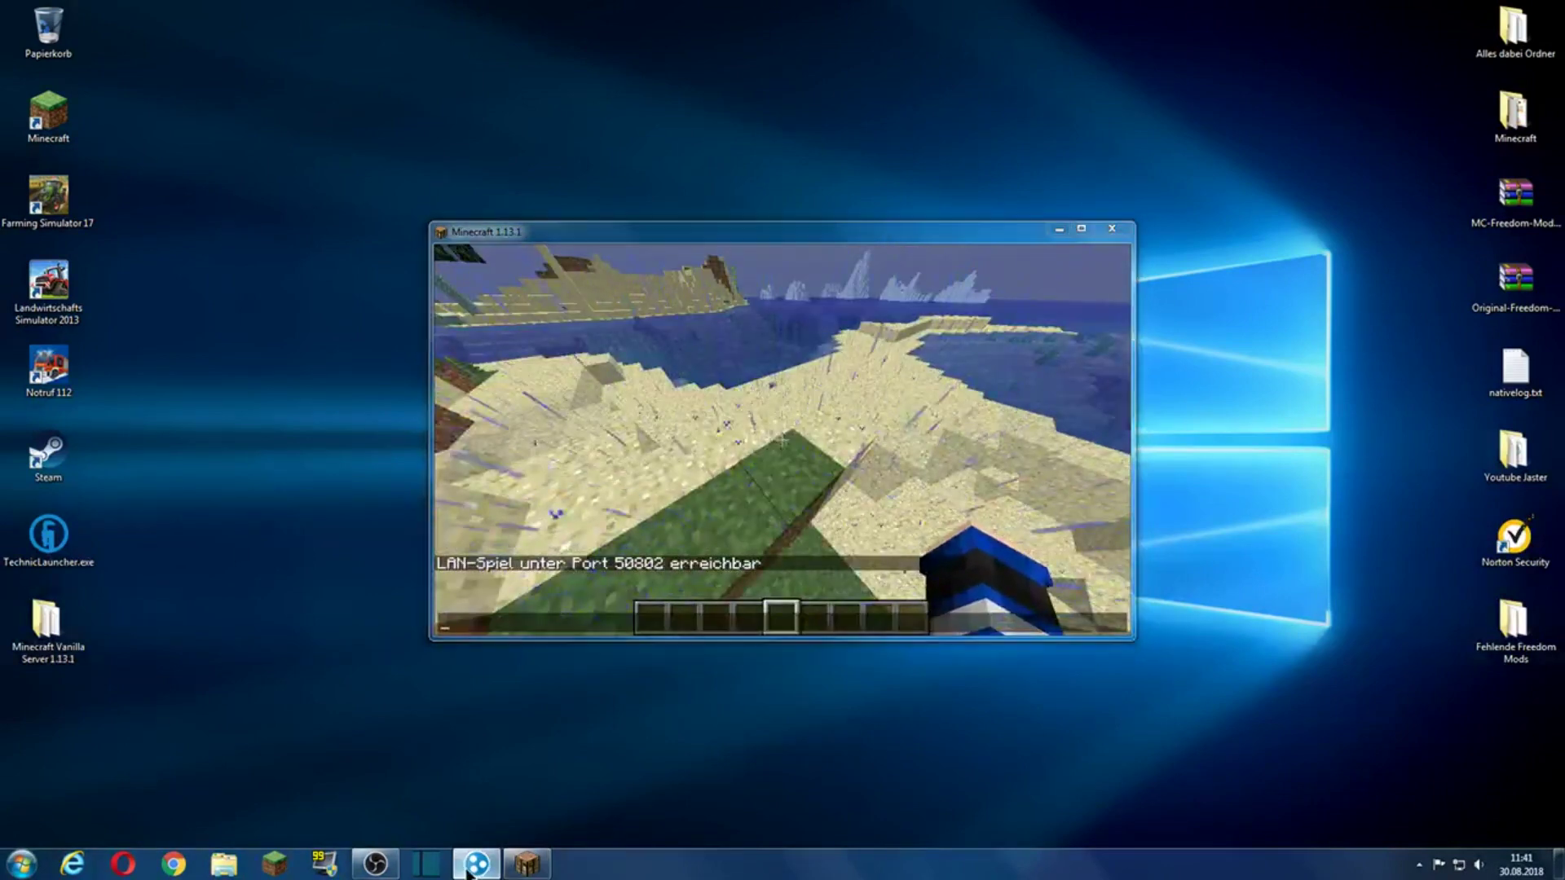
pyautogui.click(476, 863)
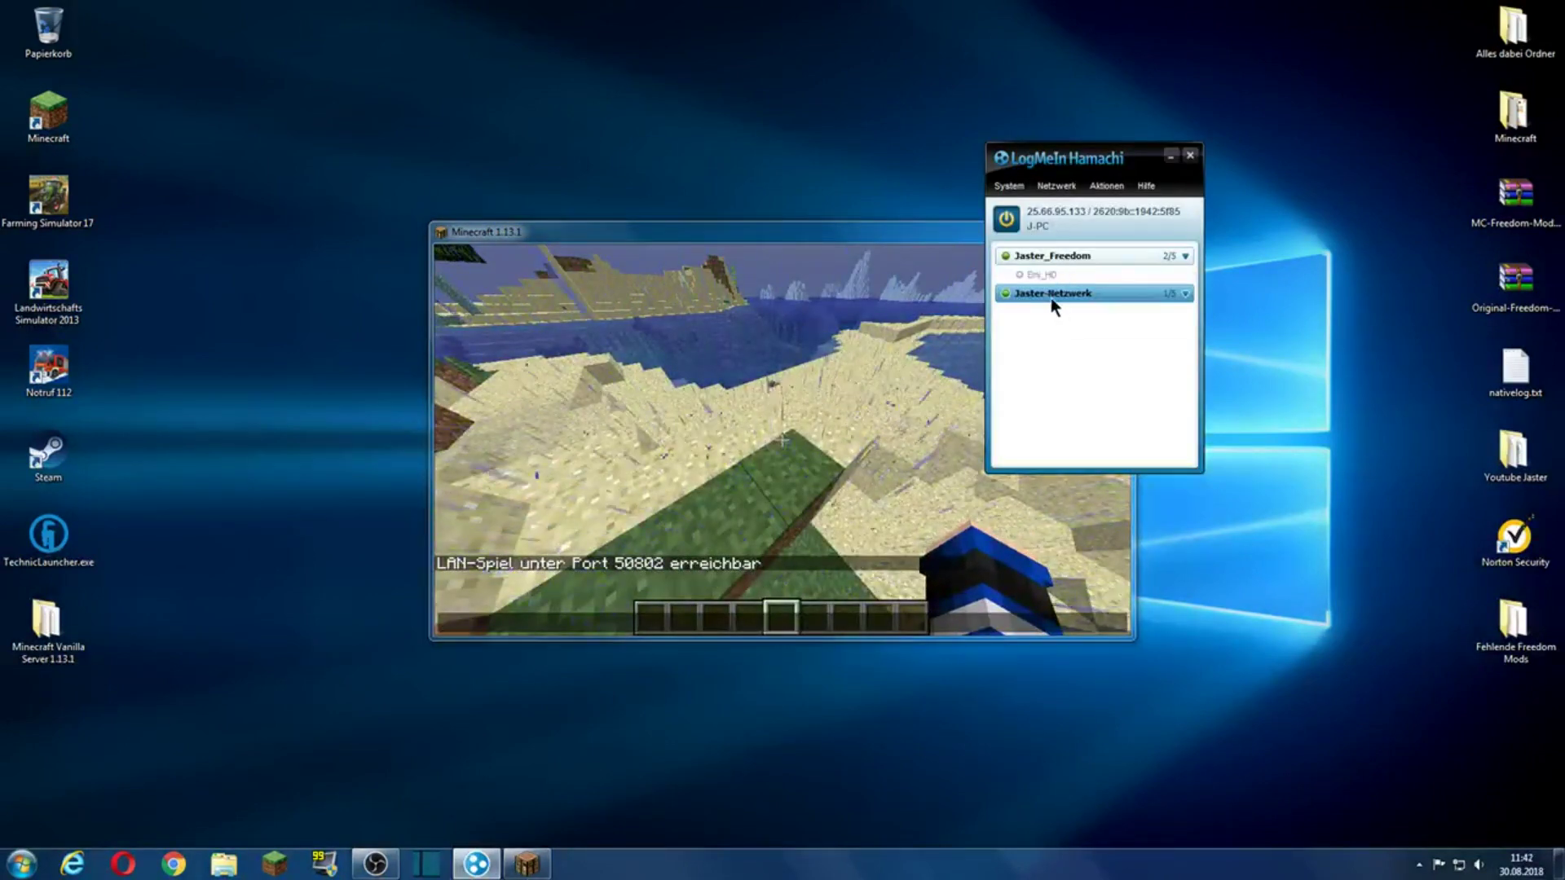
pyautogui.moveTo(1050, 296)
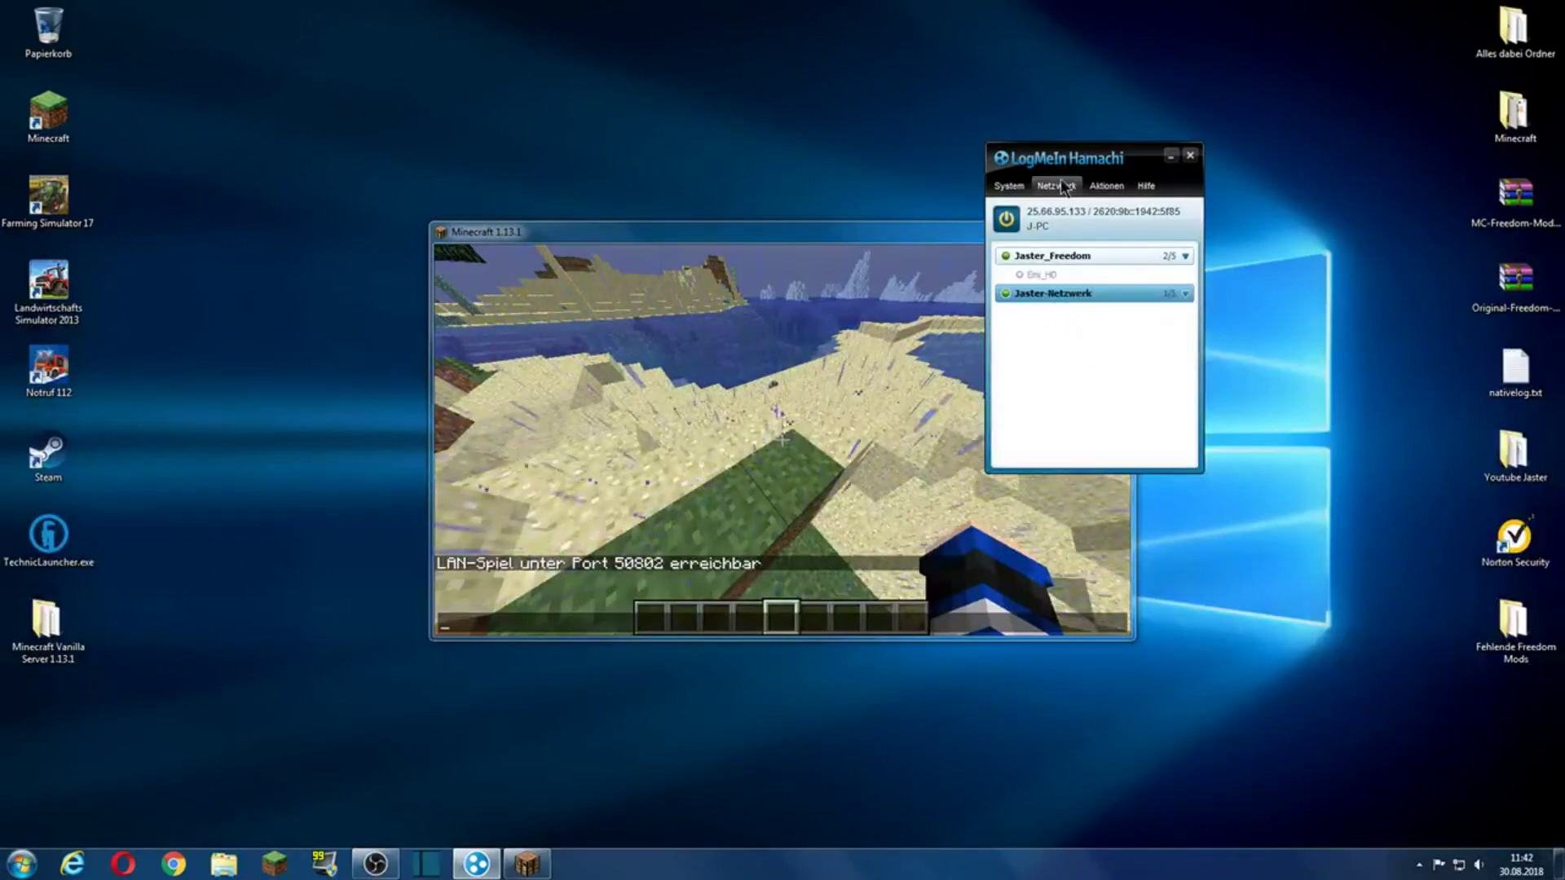
pyautogui.rightClick(1048, 214)
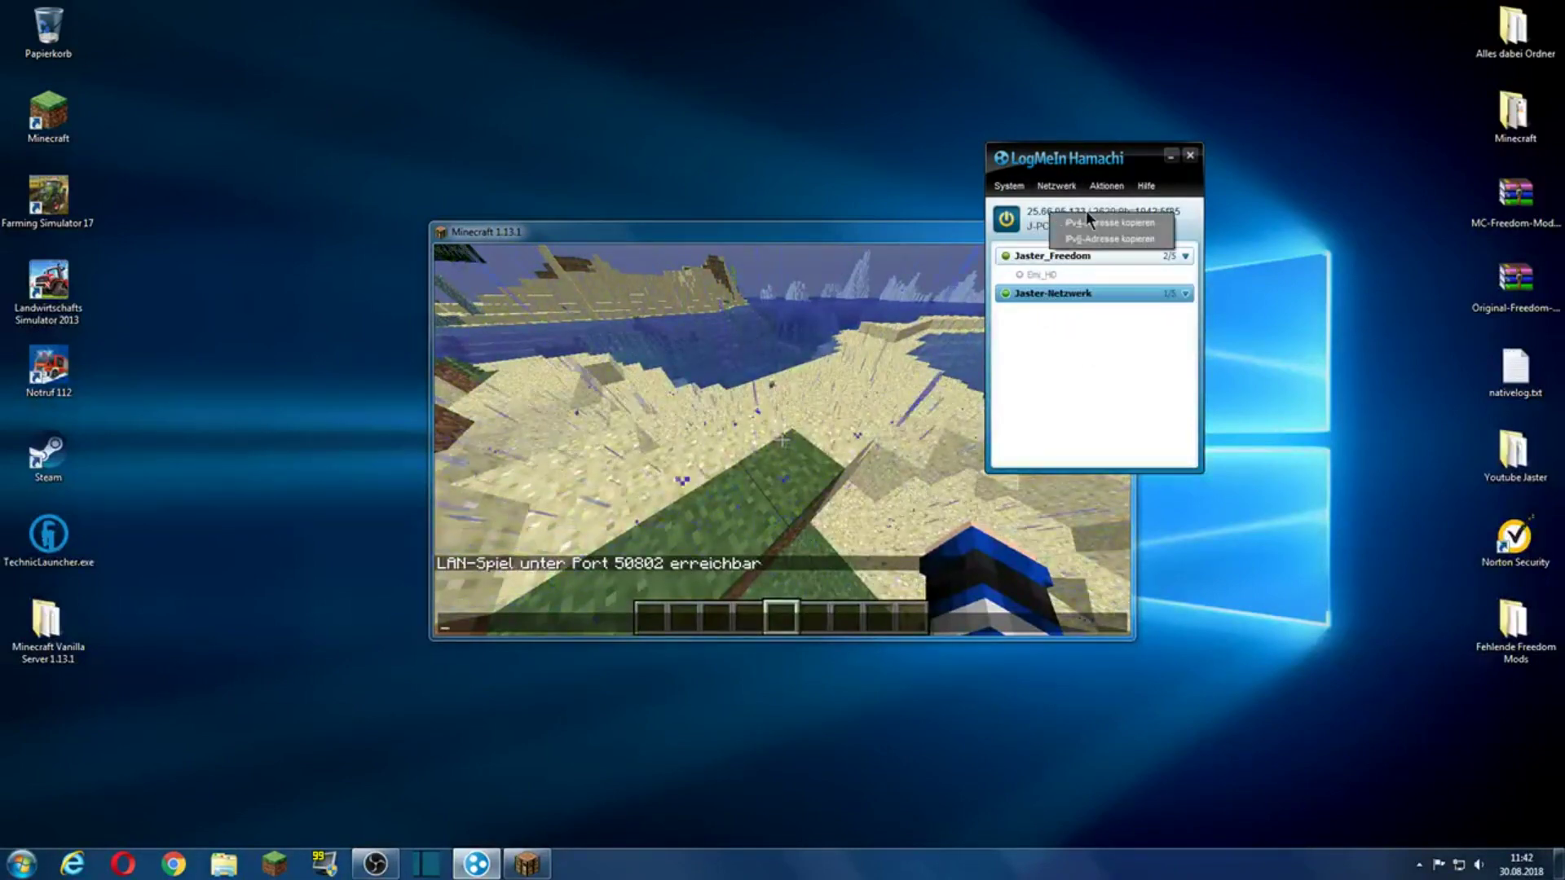
pyautogui.click(1103, 217)
pyautogui.click(1171, 155)
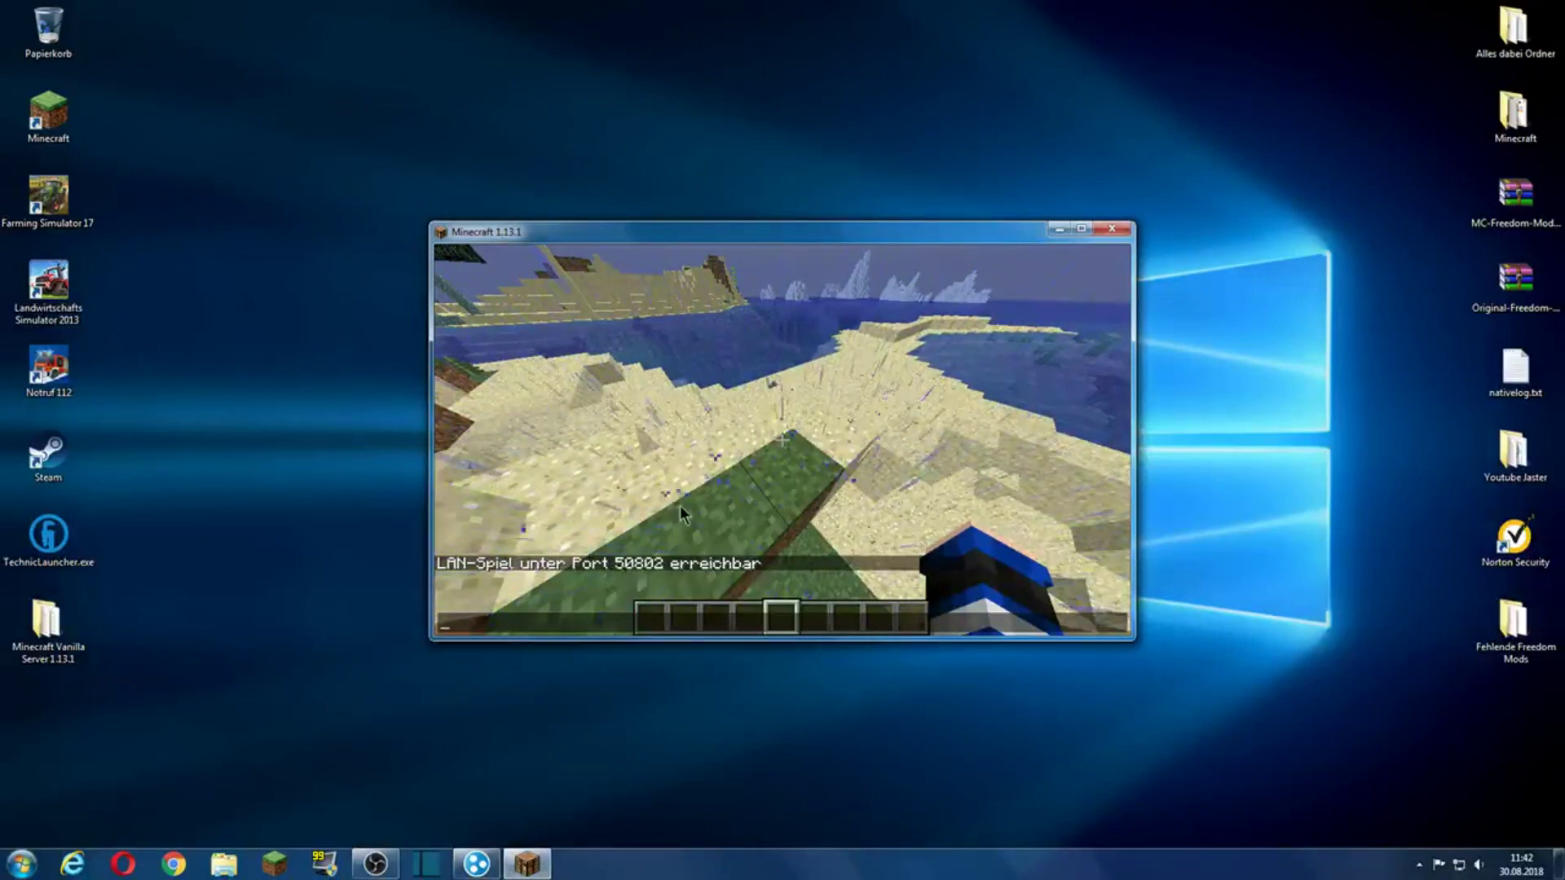
pyautogui.press('Escape')
pyautogui.click(814, 526)
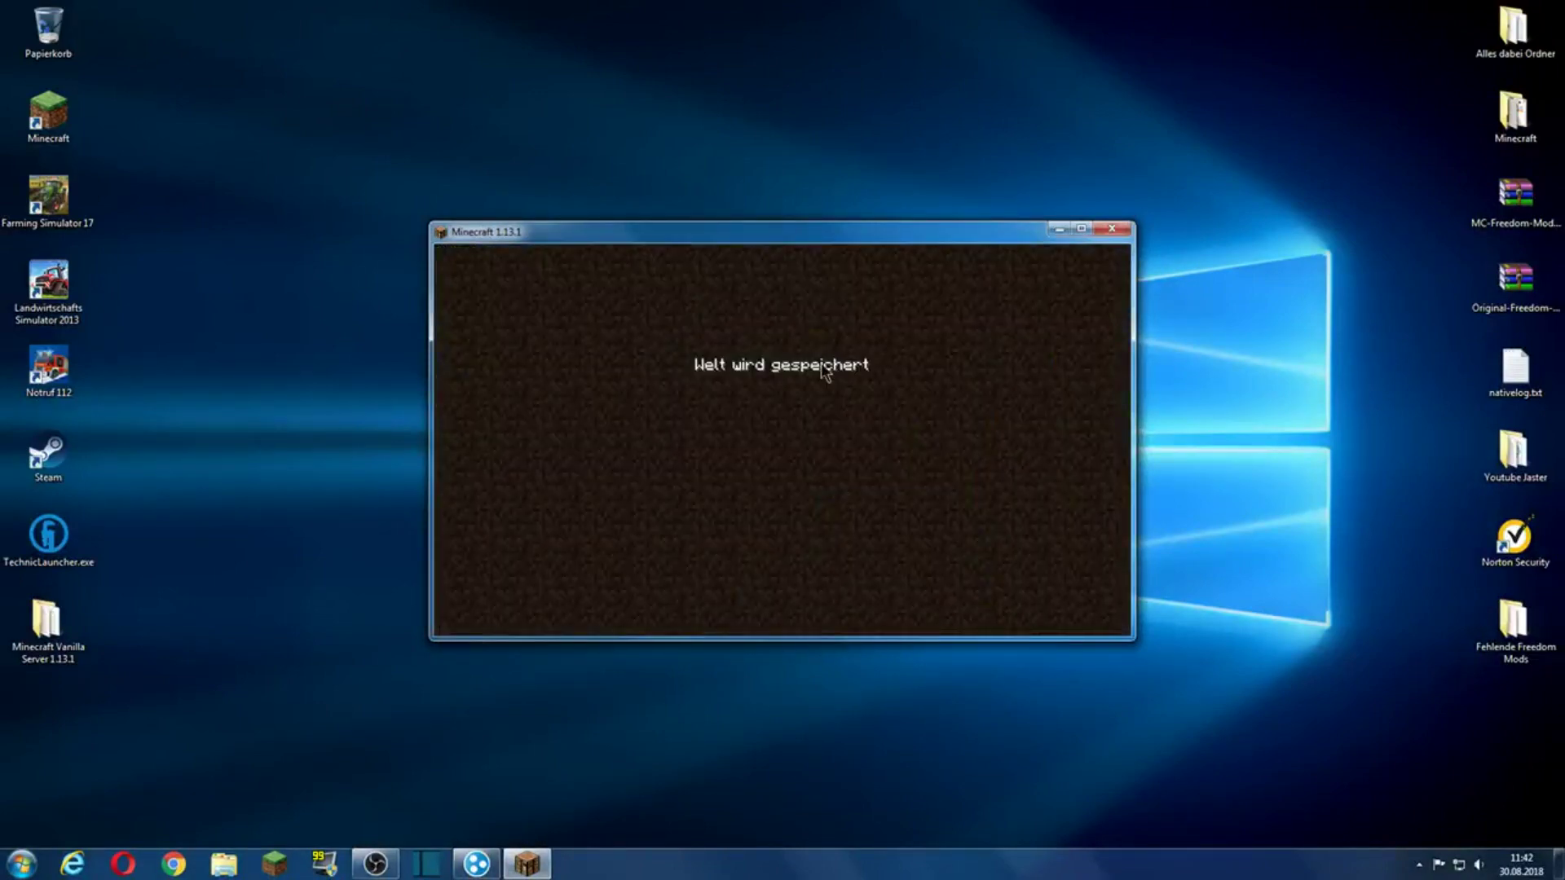
# Step: Direct-connect to the pasted Hamachi IP with port :50802, then cancel back to the list
pyautogui.click(828, 476)
pyautogui.click(777, 562)
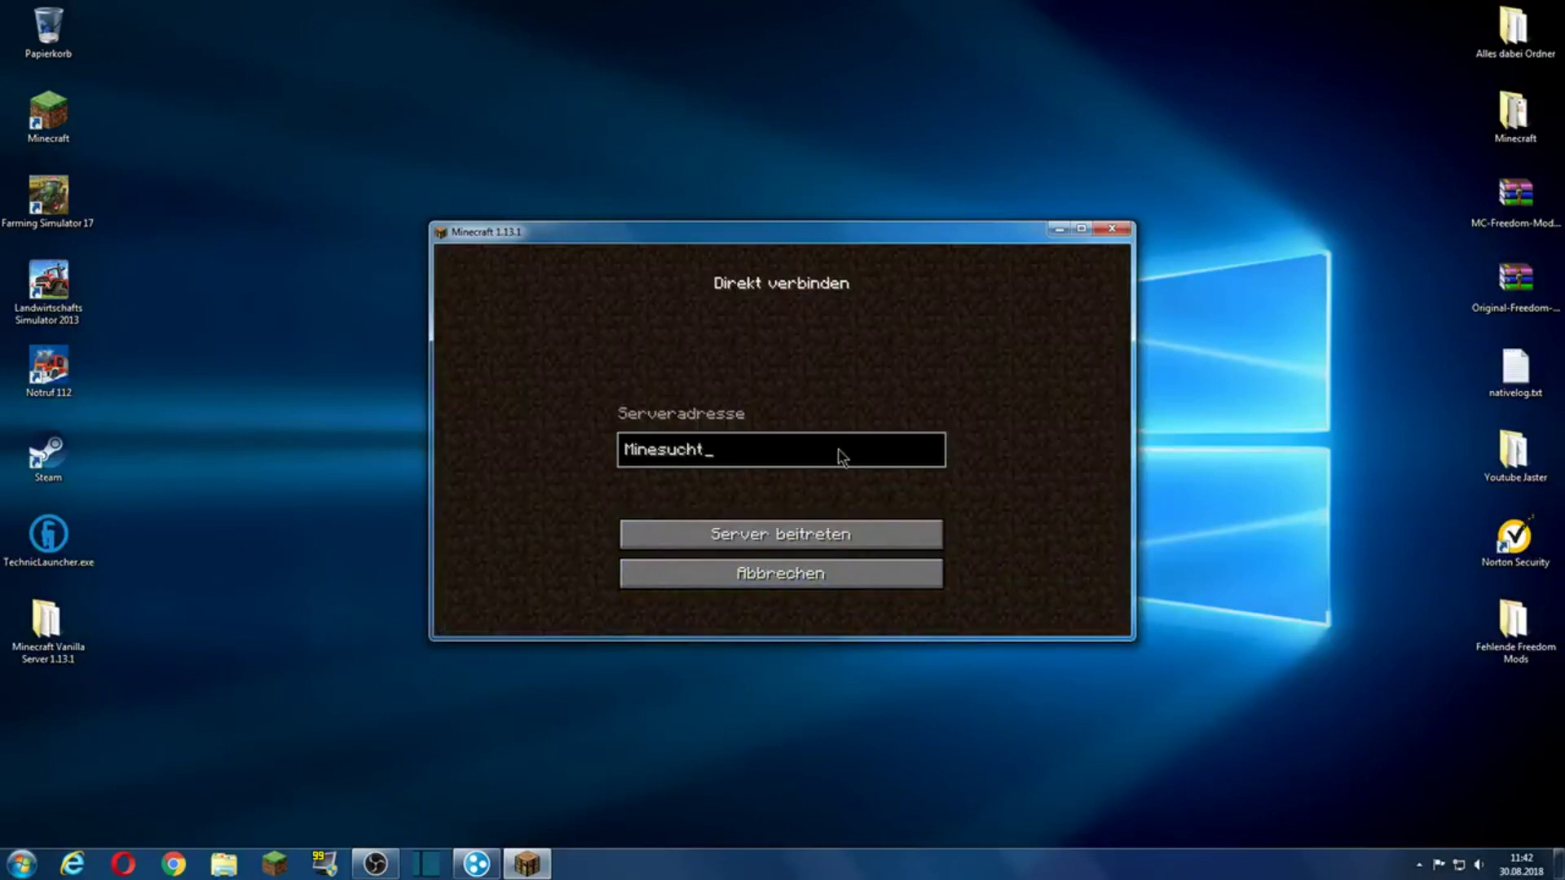
pyautogui.press('BackSpace')
pyautogui.press('BackSpace')
pyautogui.press('BackSpace')
pyautogui.press('BackSpace')
pyautogui.press('BackSpace')
pyautogui.press('BackSpace')
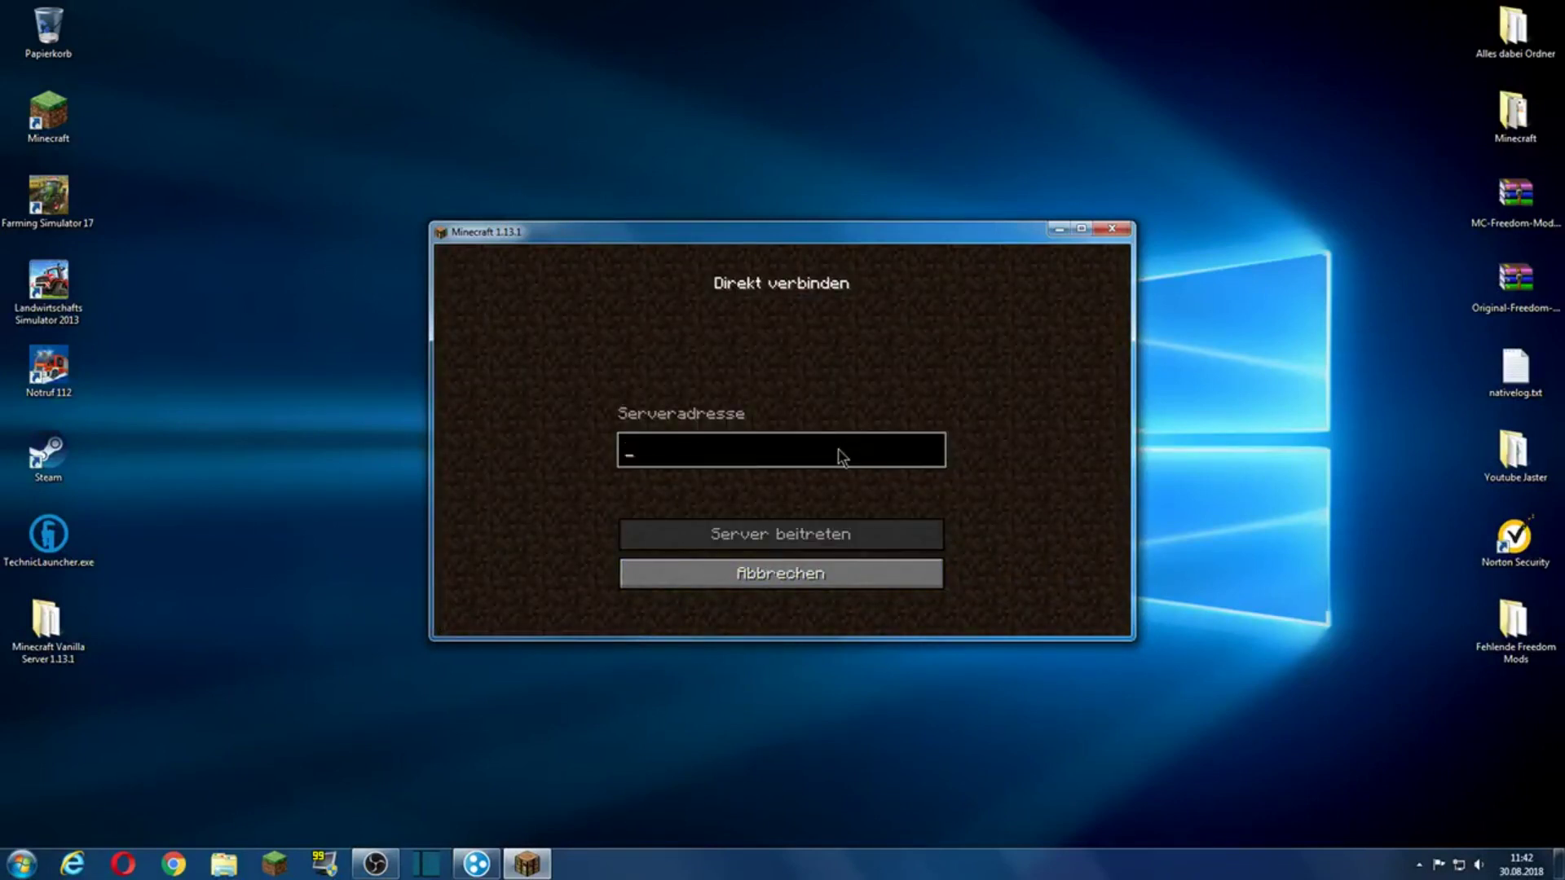
pyautogui.write('25.66.95.133')
pyautogui.write(':')
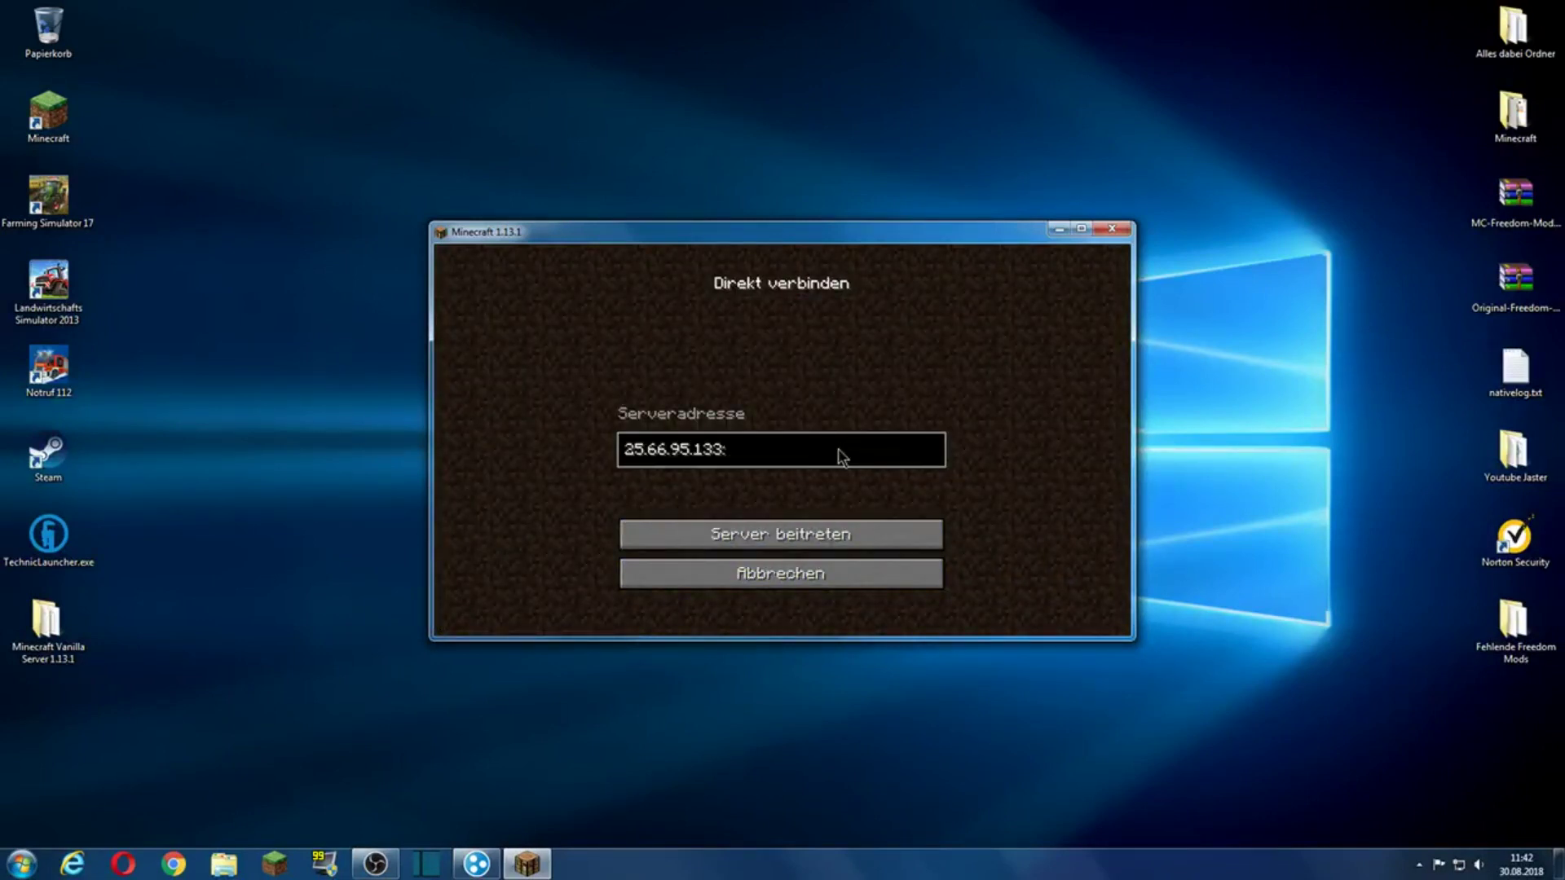
pyautogui.write('50802')
pyautogui.click(854, 530)
pyautogui.click(820, 561)
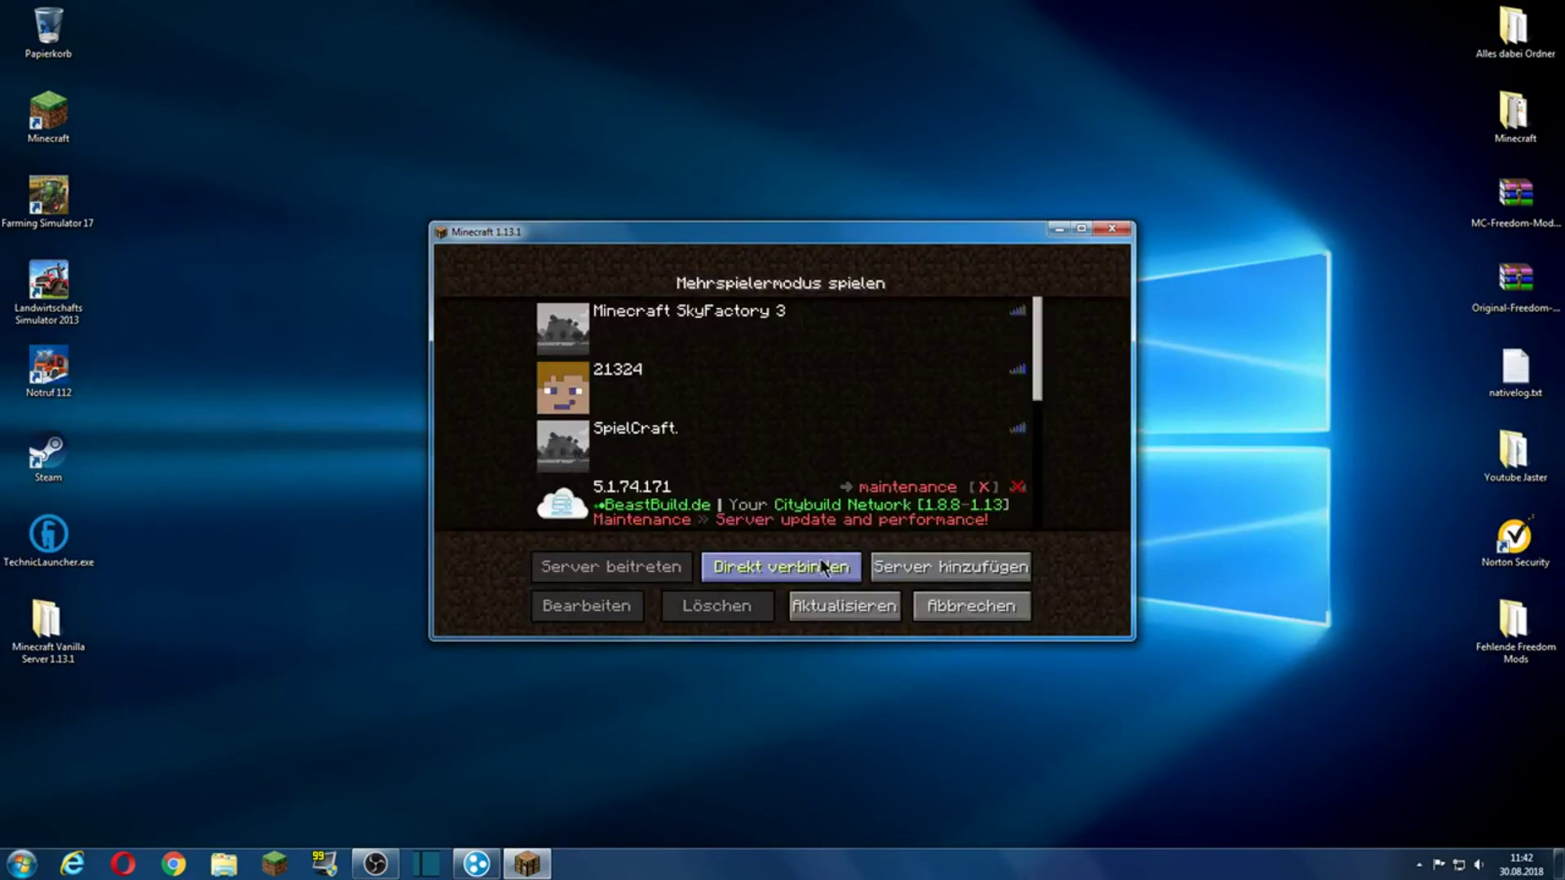
# Step: Set MeinServer's address to the pasted Hamachi IP with :50662, save, and refresh the list
pyautogui.moveTo(1043, 376); pyautogui.dragTo(1051, 530)
pyautogui.click(764, 453)
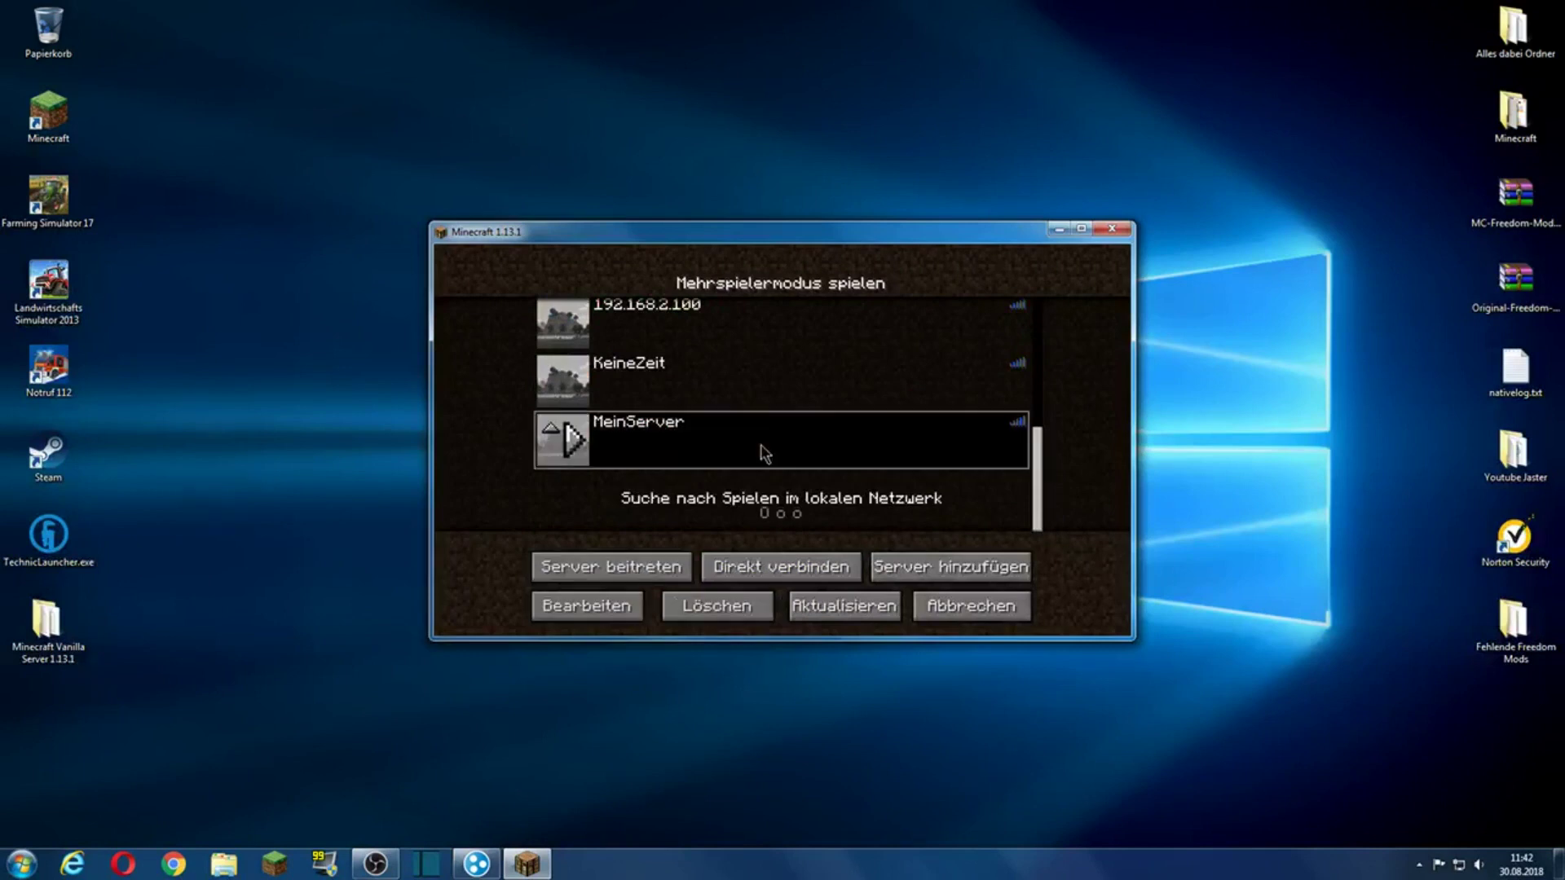
pyautogui.click(622, 608)
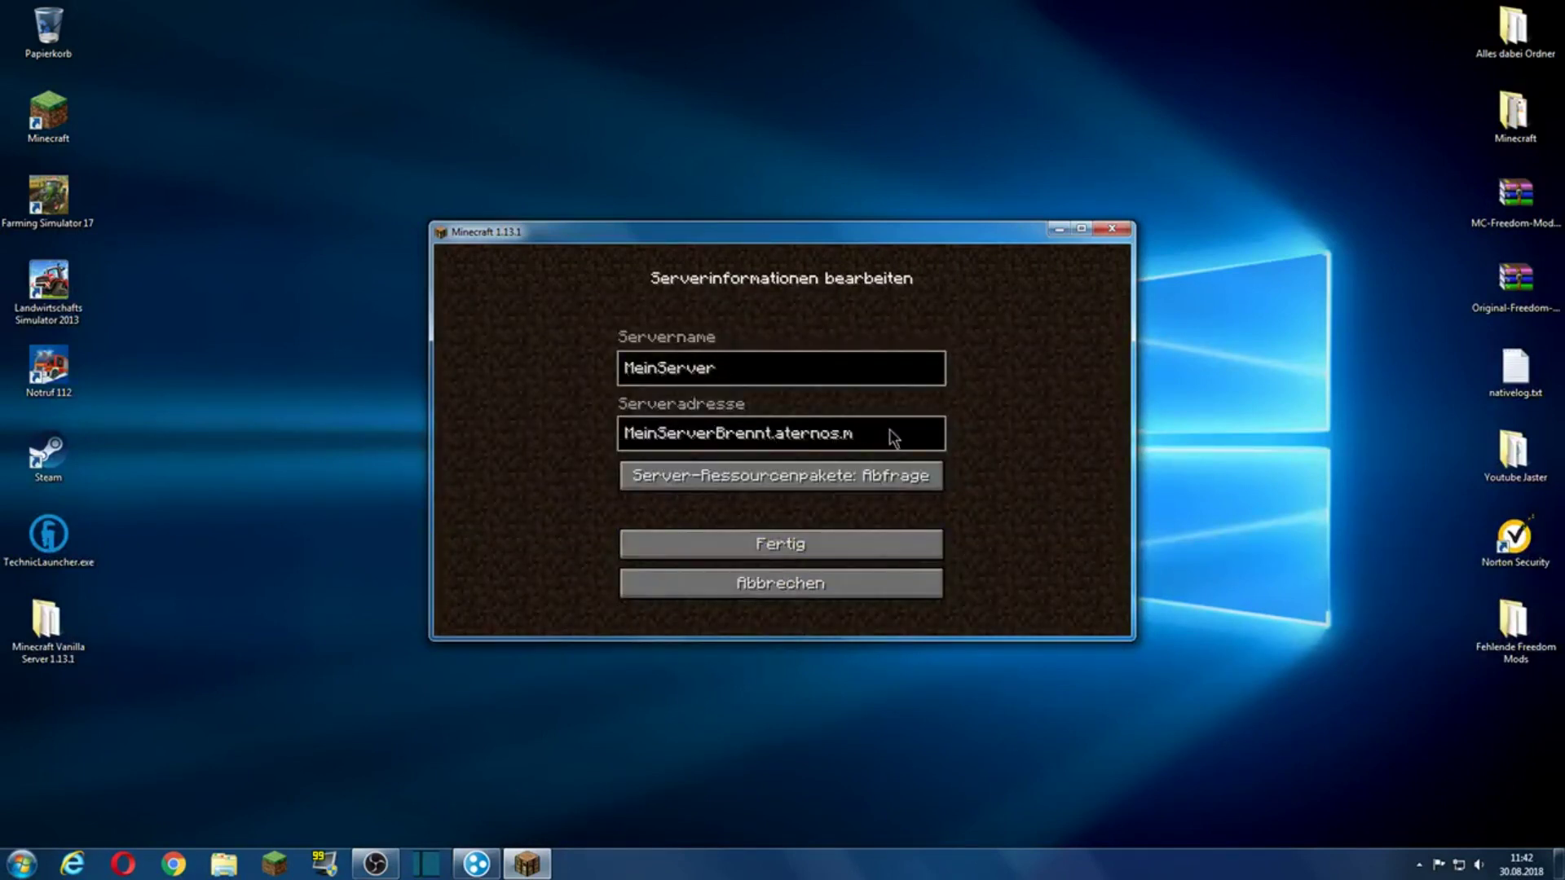
pyautogui.press('BackSpace')
pyautogui.press('BackSpace')
pyautogui.press('BackSpace')
pyautogui.press('BackSpace')
pyautogui.press('BackSpace')
pyautogui.press('BackSpace')
pyautogui.press('BackSpace')
pyautogui.press('BackSpace')
pyautogui.press('BackSpace')
pyautogui.press('BackSpace')
pyautogui.press('BackSpace')
pyautogui.press('BackSpace')
pyautogui.press('BackSpace')
pyautogui.press('BackSpace')
pyautogui.press('BackSpace')
pyautogui.press('BackSpace')
pyautogui.press('BackSpace')
pyautogui.press('BackSpace')
pyautogui.press('BackSpace')
pyautogui.press('BackSpace')
pyautogui.write('25.66.95.133')
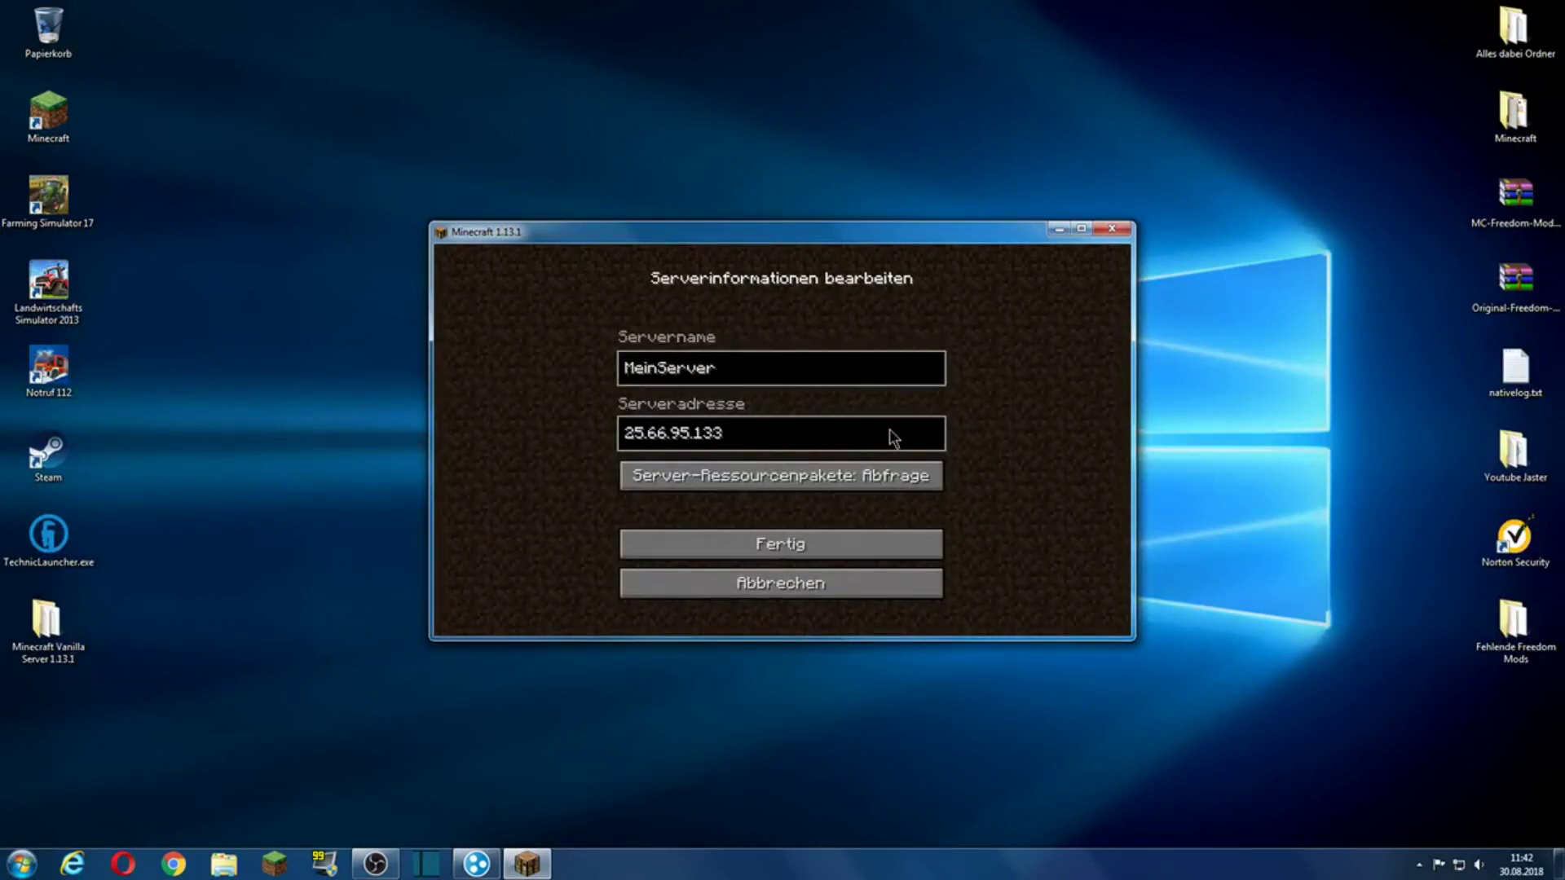
pyautogui.write(':50')
pyautogui.write('662')
pyautogui.click(850, 545)
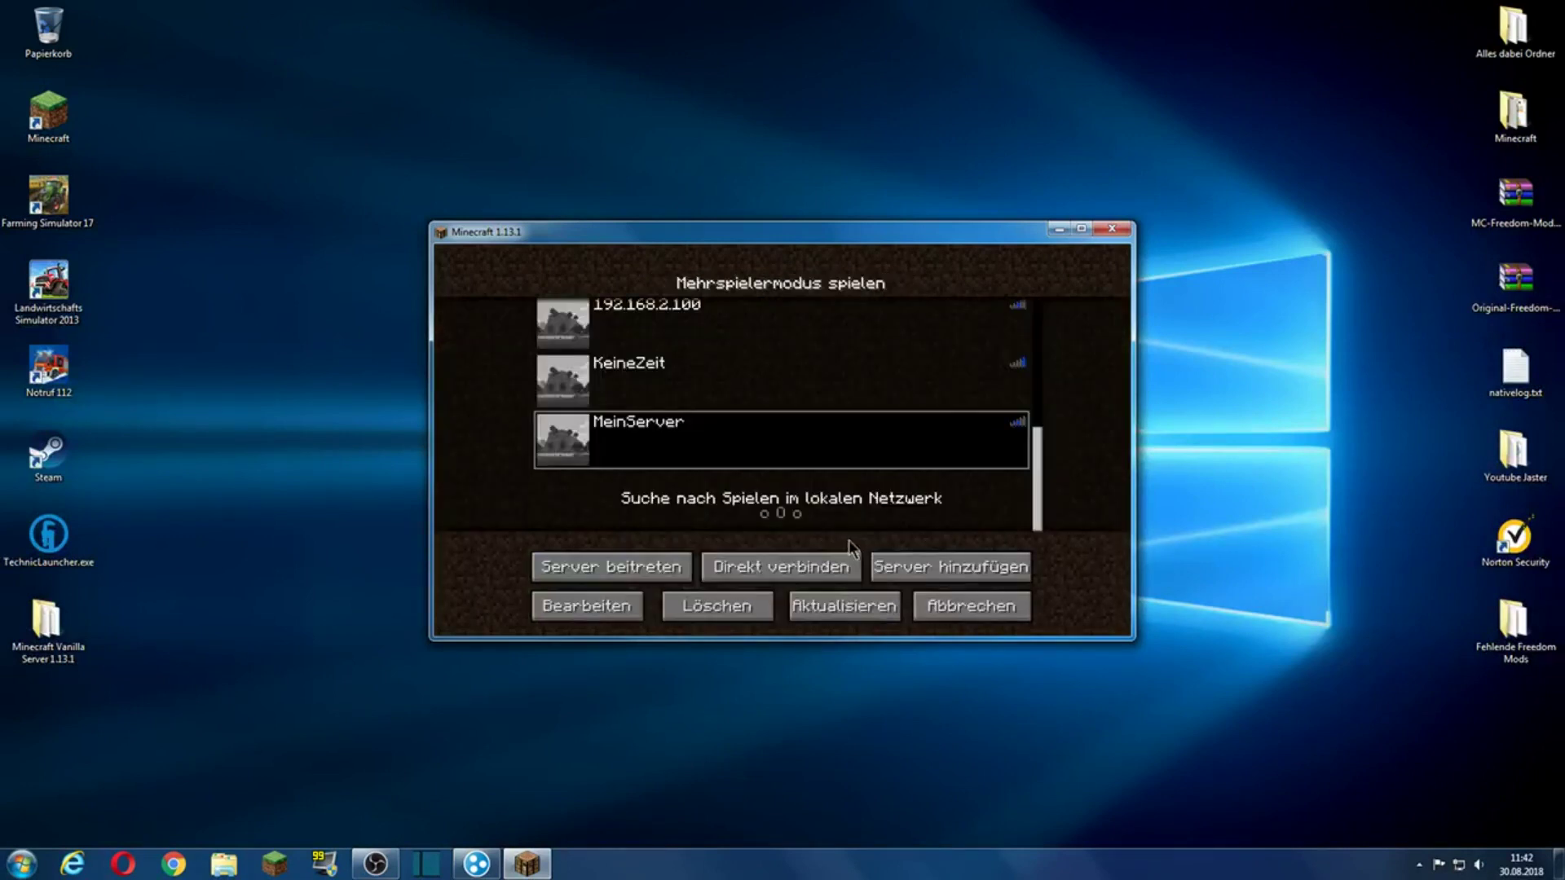
pyautogui.click(844, 606)
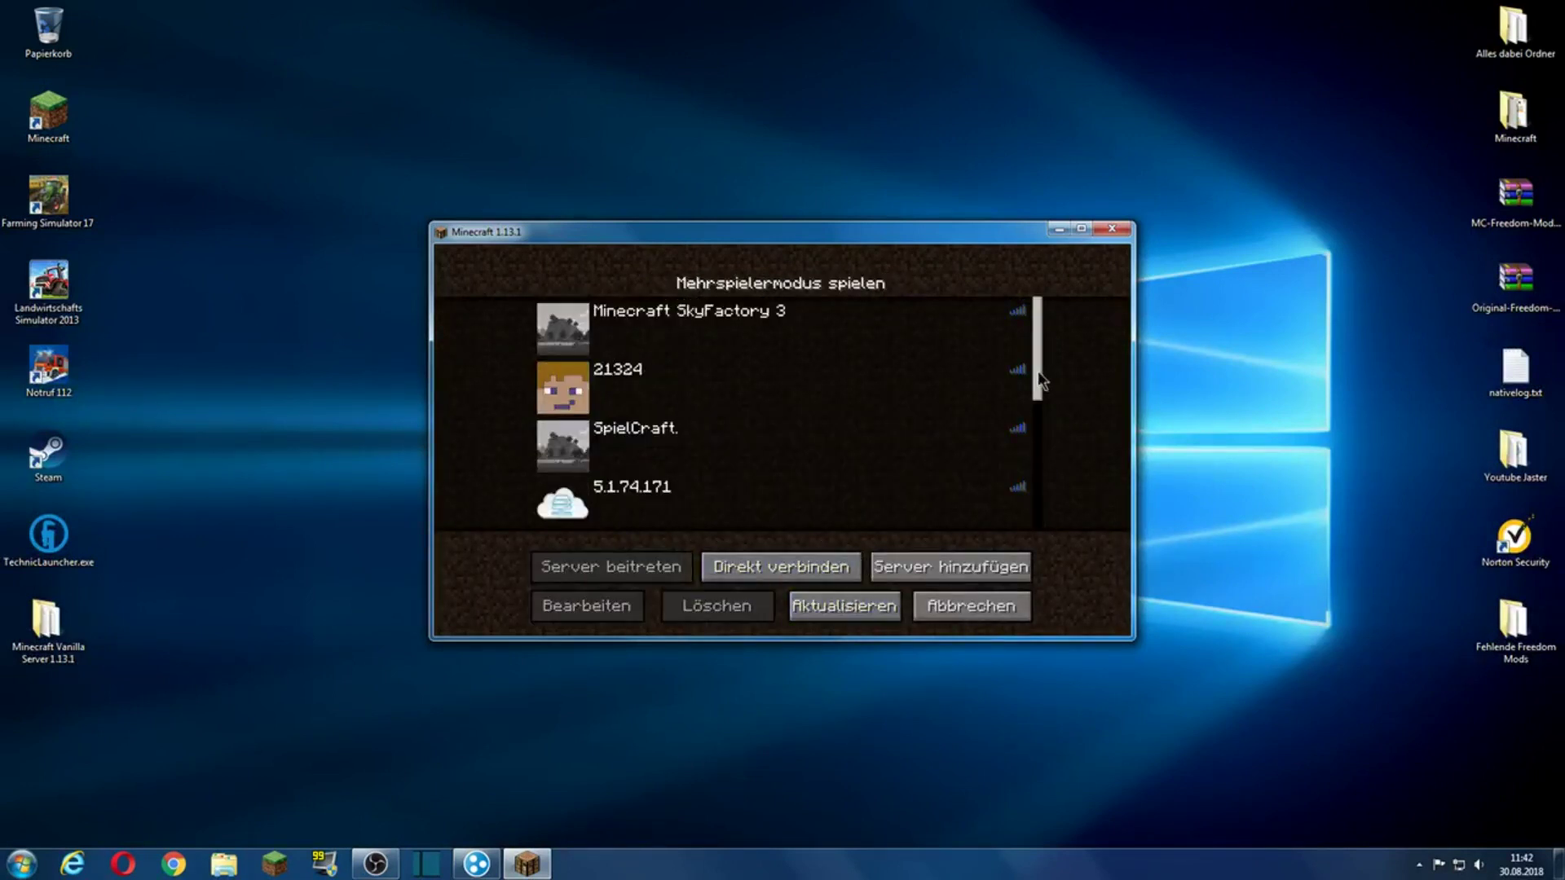
pyautogui.scroll(-5, 1040, 379)
pyautogui.click(768, 452)
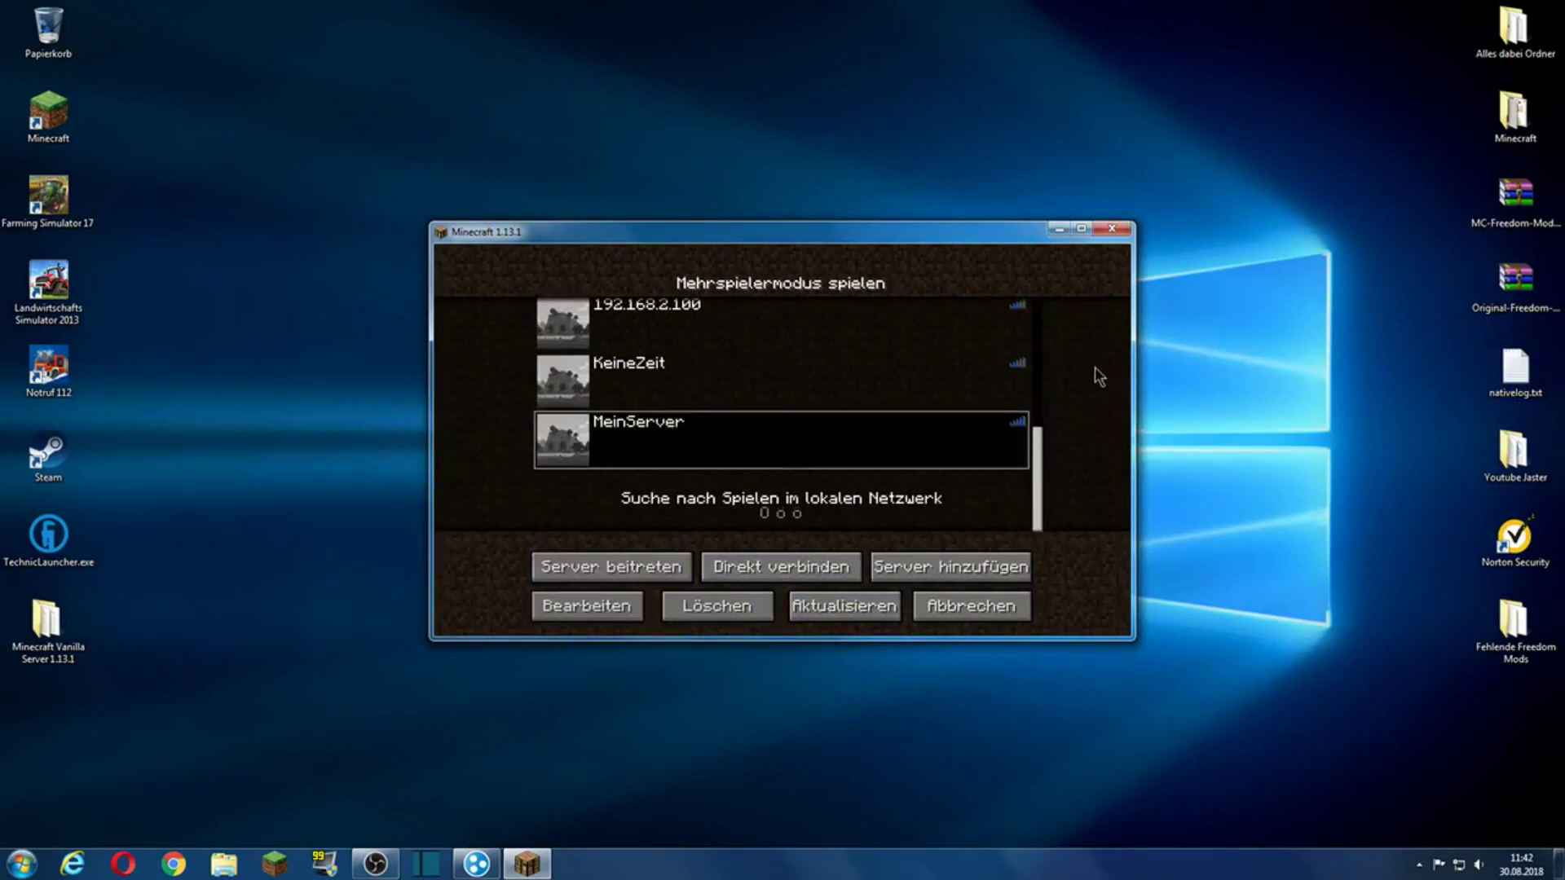
# Step: Look over the Jaster_Freedom network in Hamachi, then load the Test singleplayer world
pyautogui.click(466, 862)
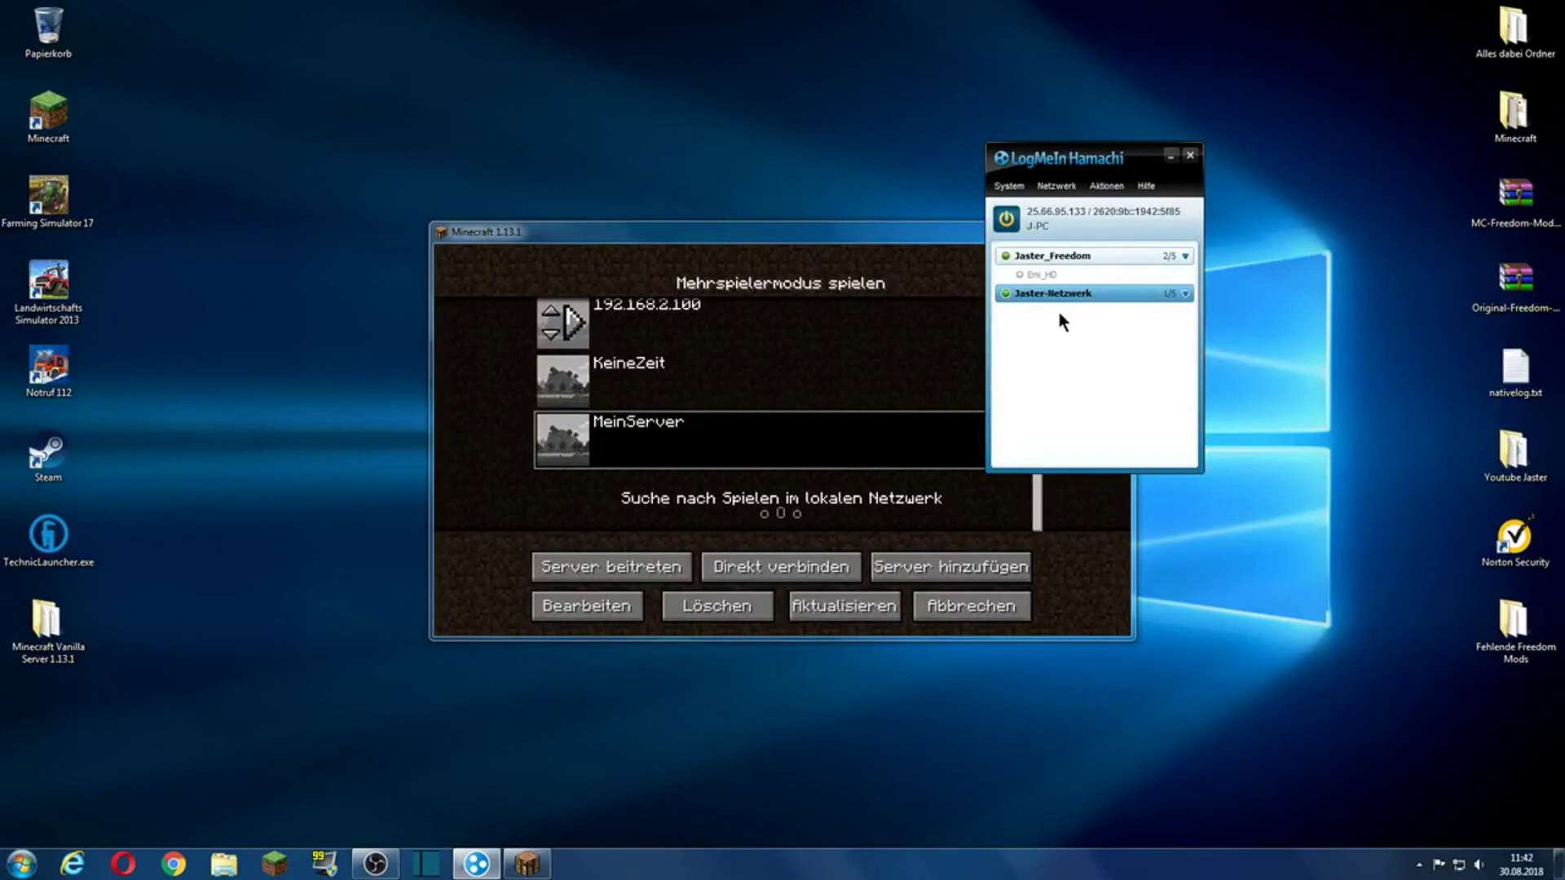
pyautogui.rightClick(1053, 259)
pyautogui.rightClick(1045, 274)
pyautogui.click(1026, 336)
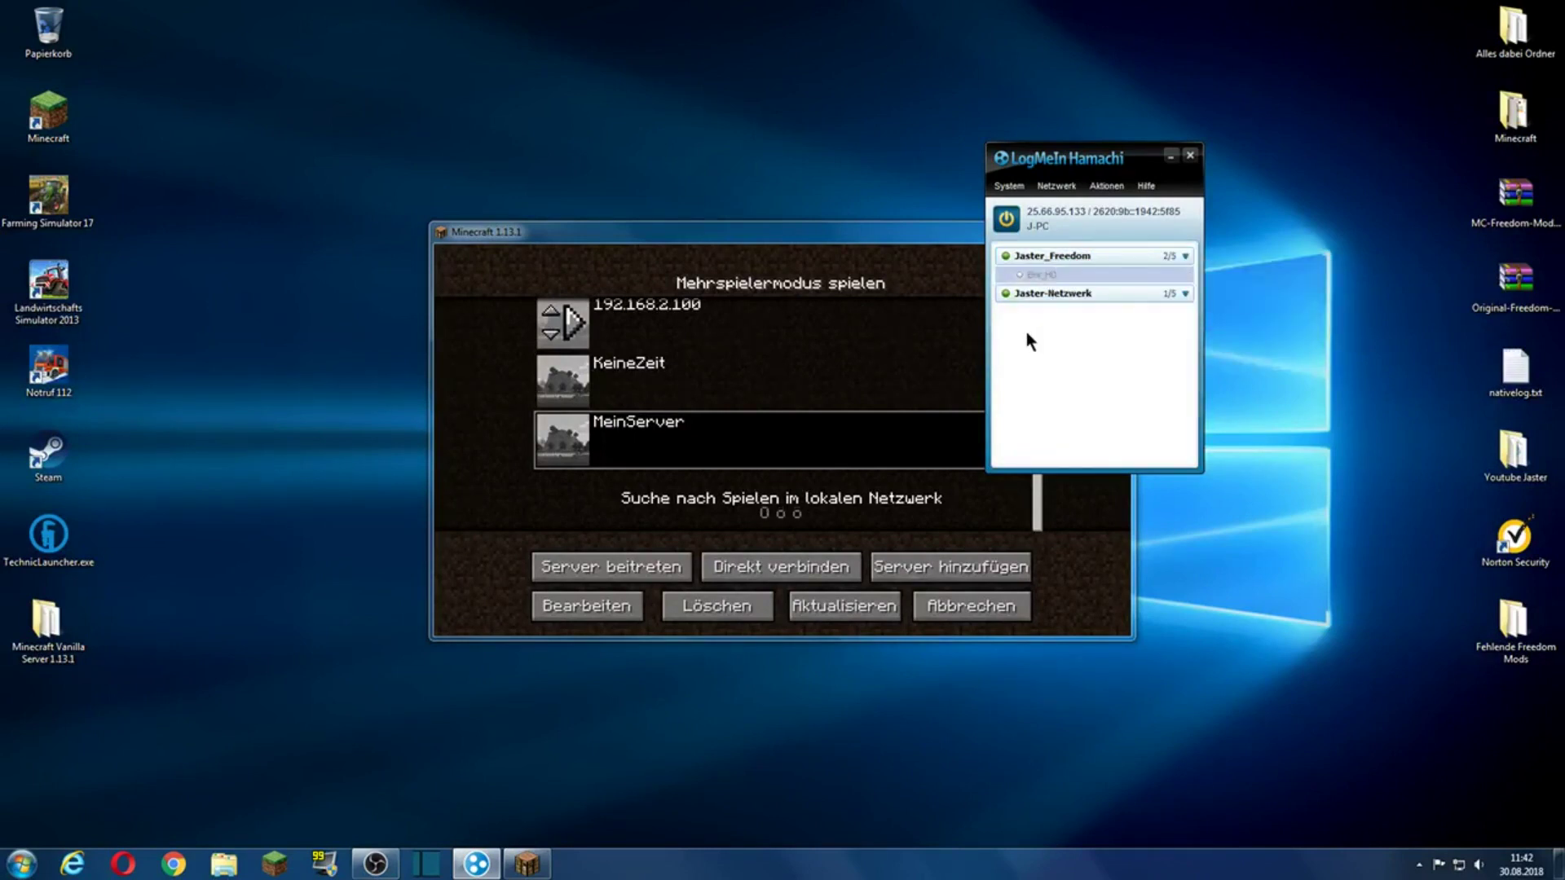
pyautogui.click(1170, 155)
pyautogui.click(972, 606)
pyautogui.click(815, 438)
pyautogui.doubleClick(805, 399)
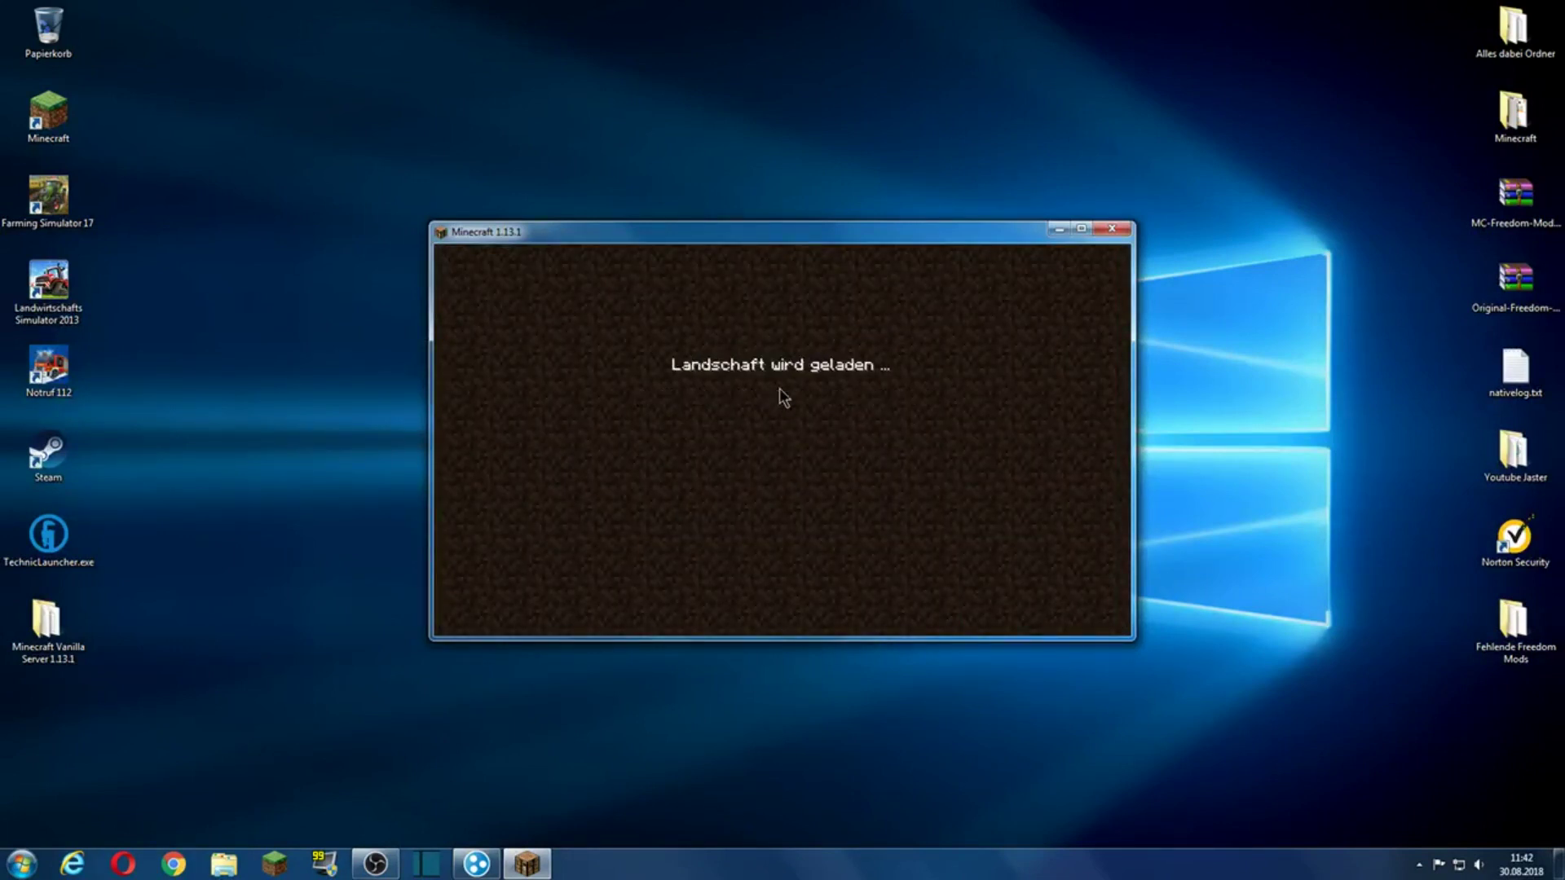
# Step: Open the Test world to LAN, then save and quit to the title screen
pyautogui.press('Escape')
pyautogui.click(805, 485)
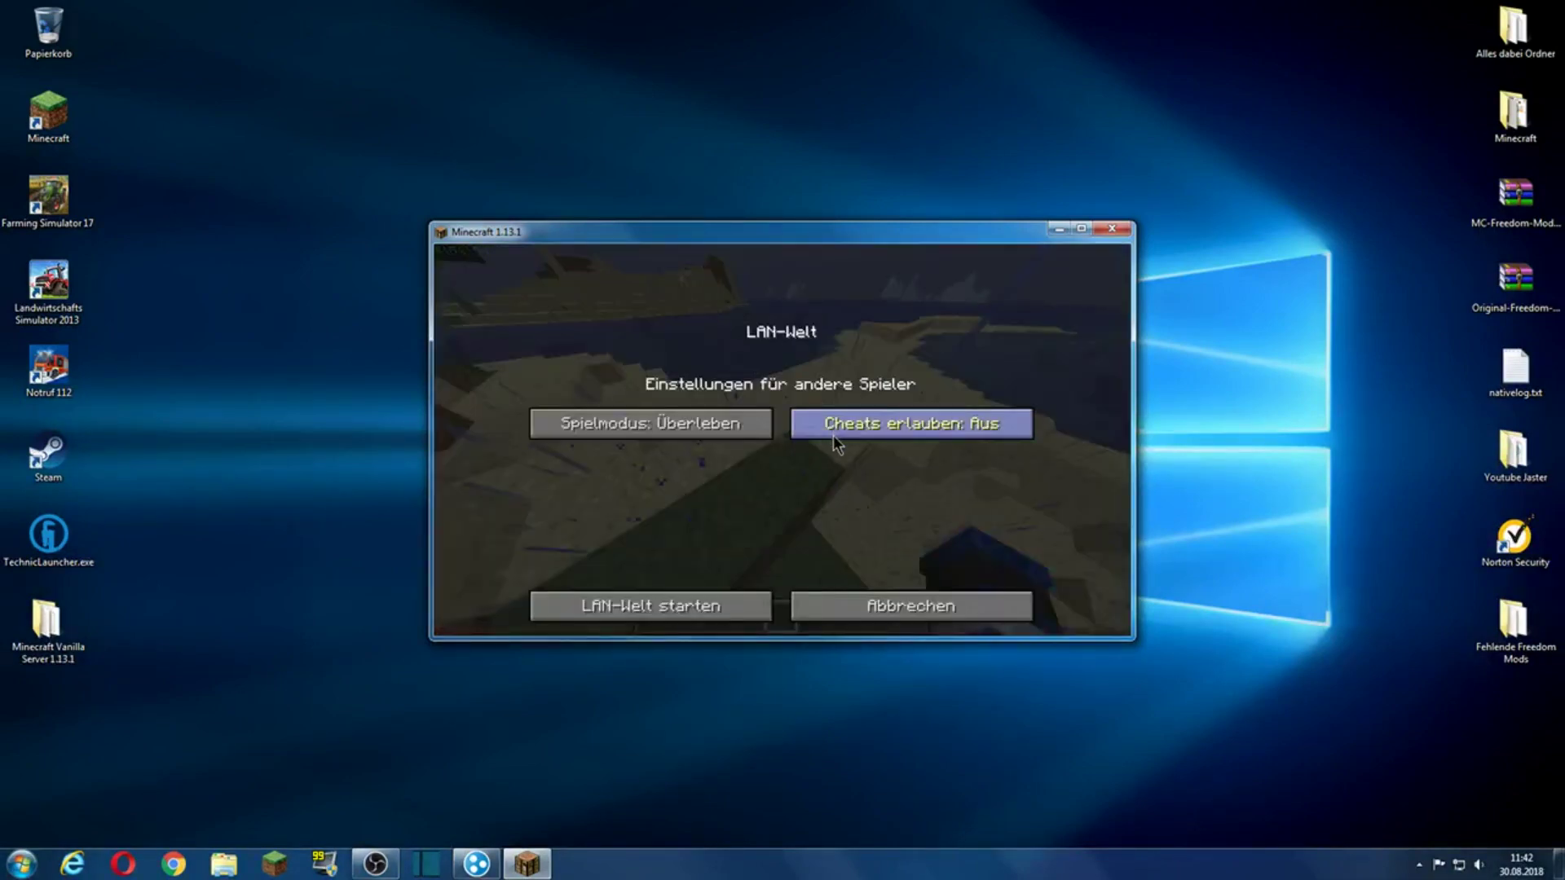
pyautogui.click(649, 603)
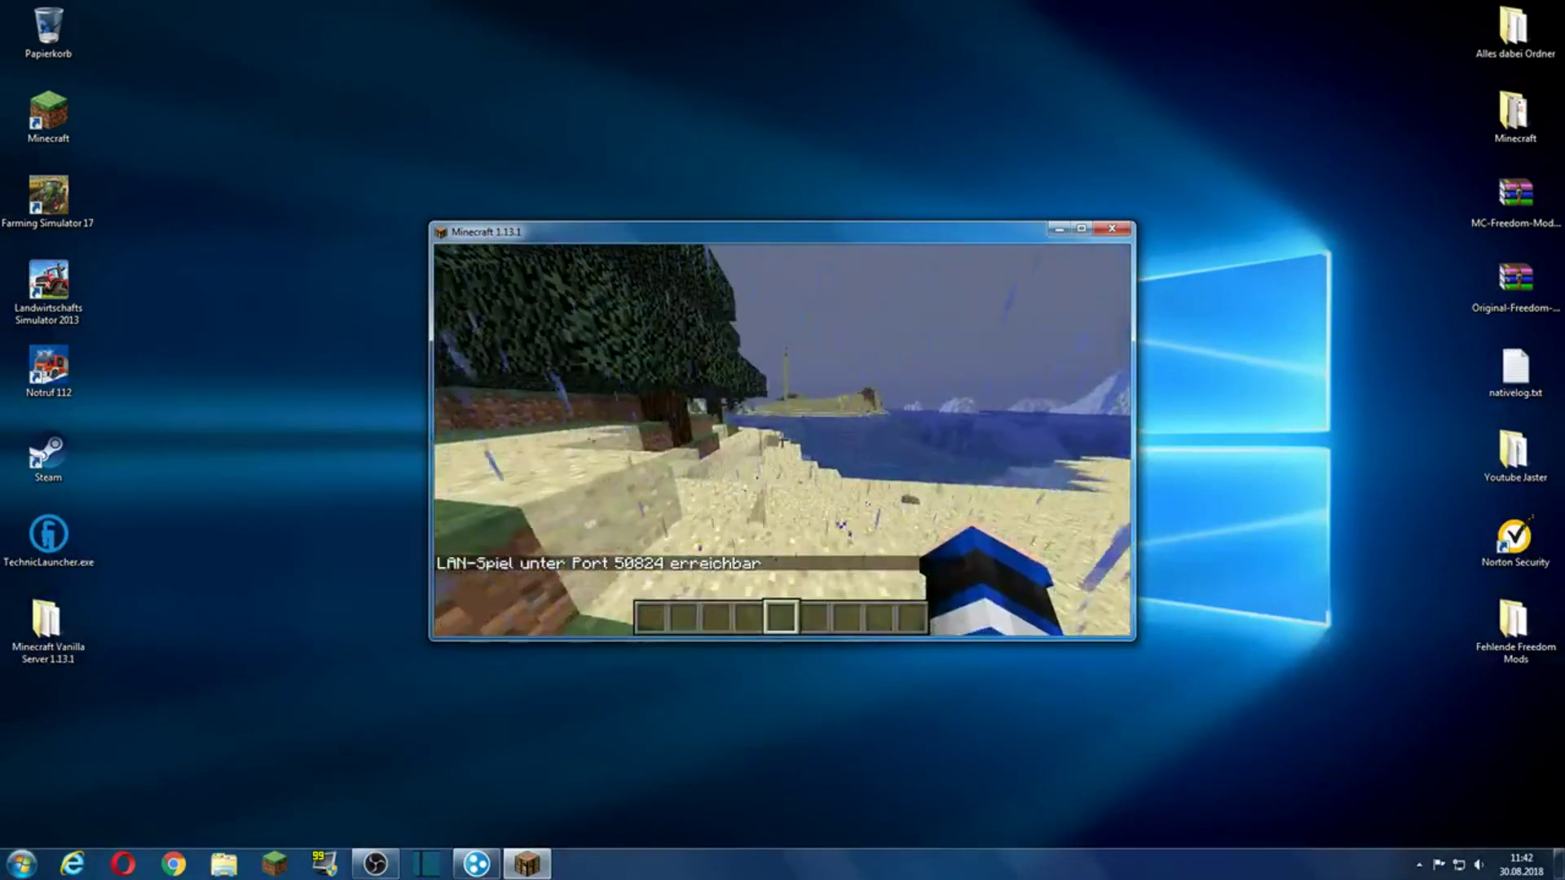
pyautogui.press('Escape')
pyautogui.click(819, 526)
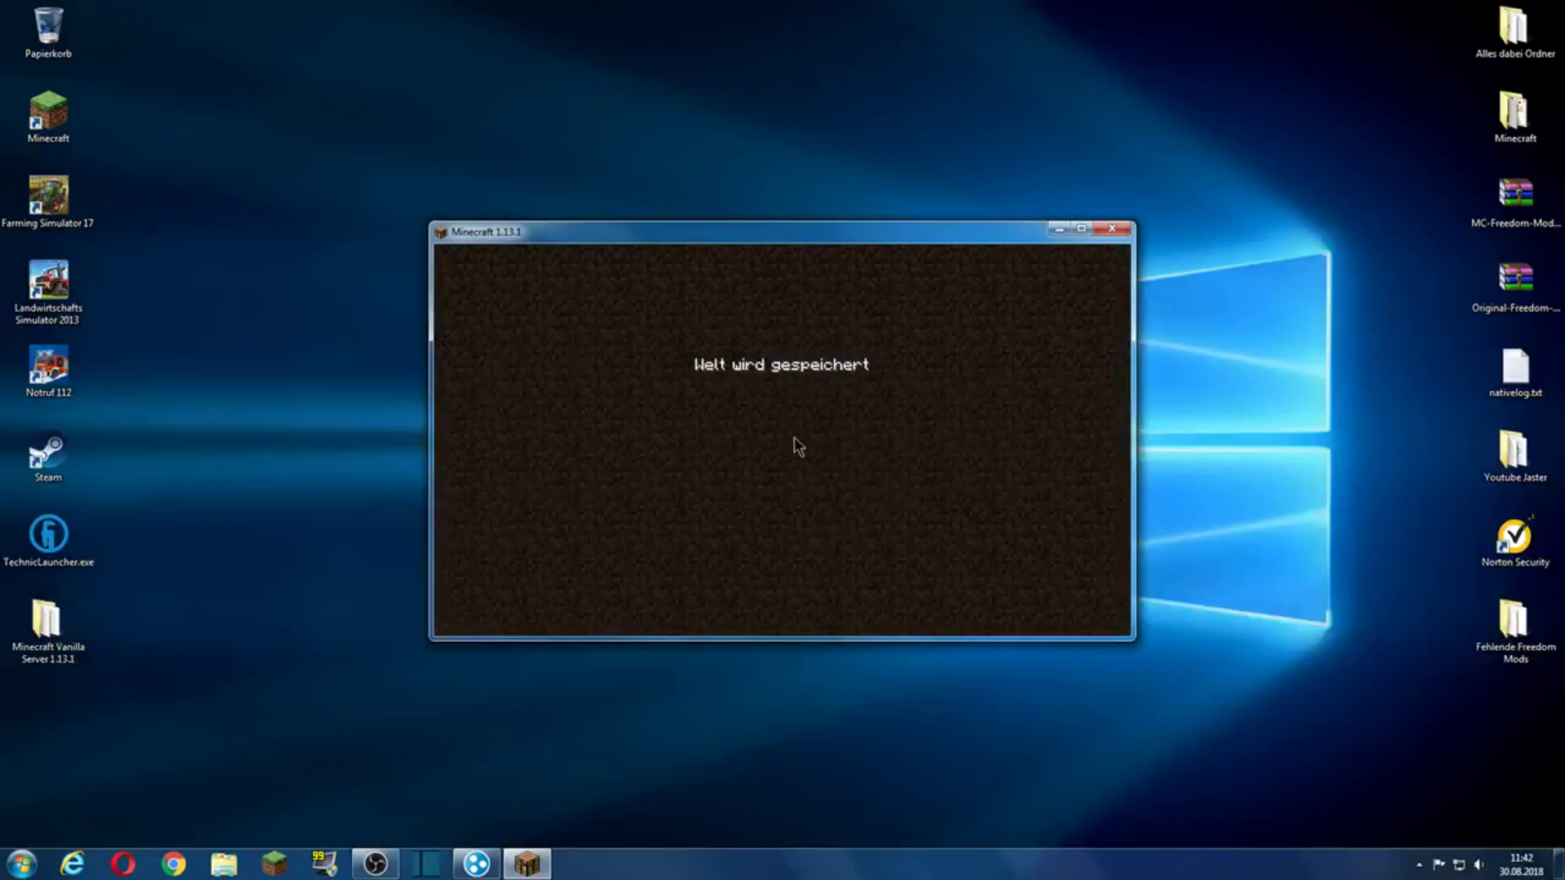
# Step: Correct MeinServer's port so its address reads 25.66.95.133:50824 and save it
pyautogui.click(790, 472)
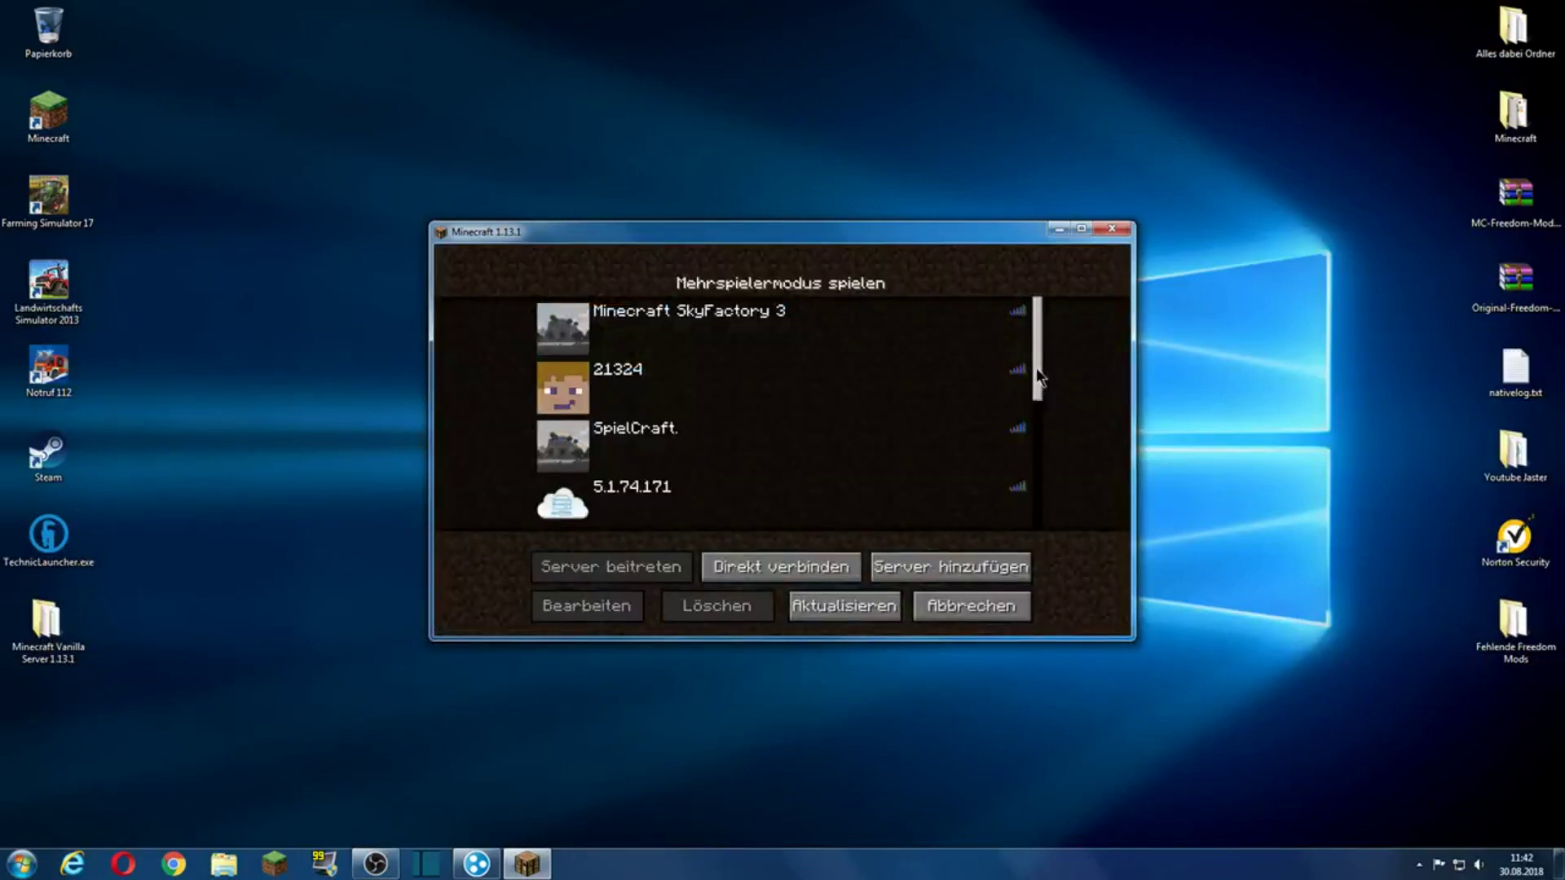
pyautogui.moveTo(1034, 377); pyautogui.dragTo(992, 520)
pyautogui.click(730, 454)
pyautogui.click(587, 605)
pyautogui.click(803, 436)
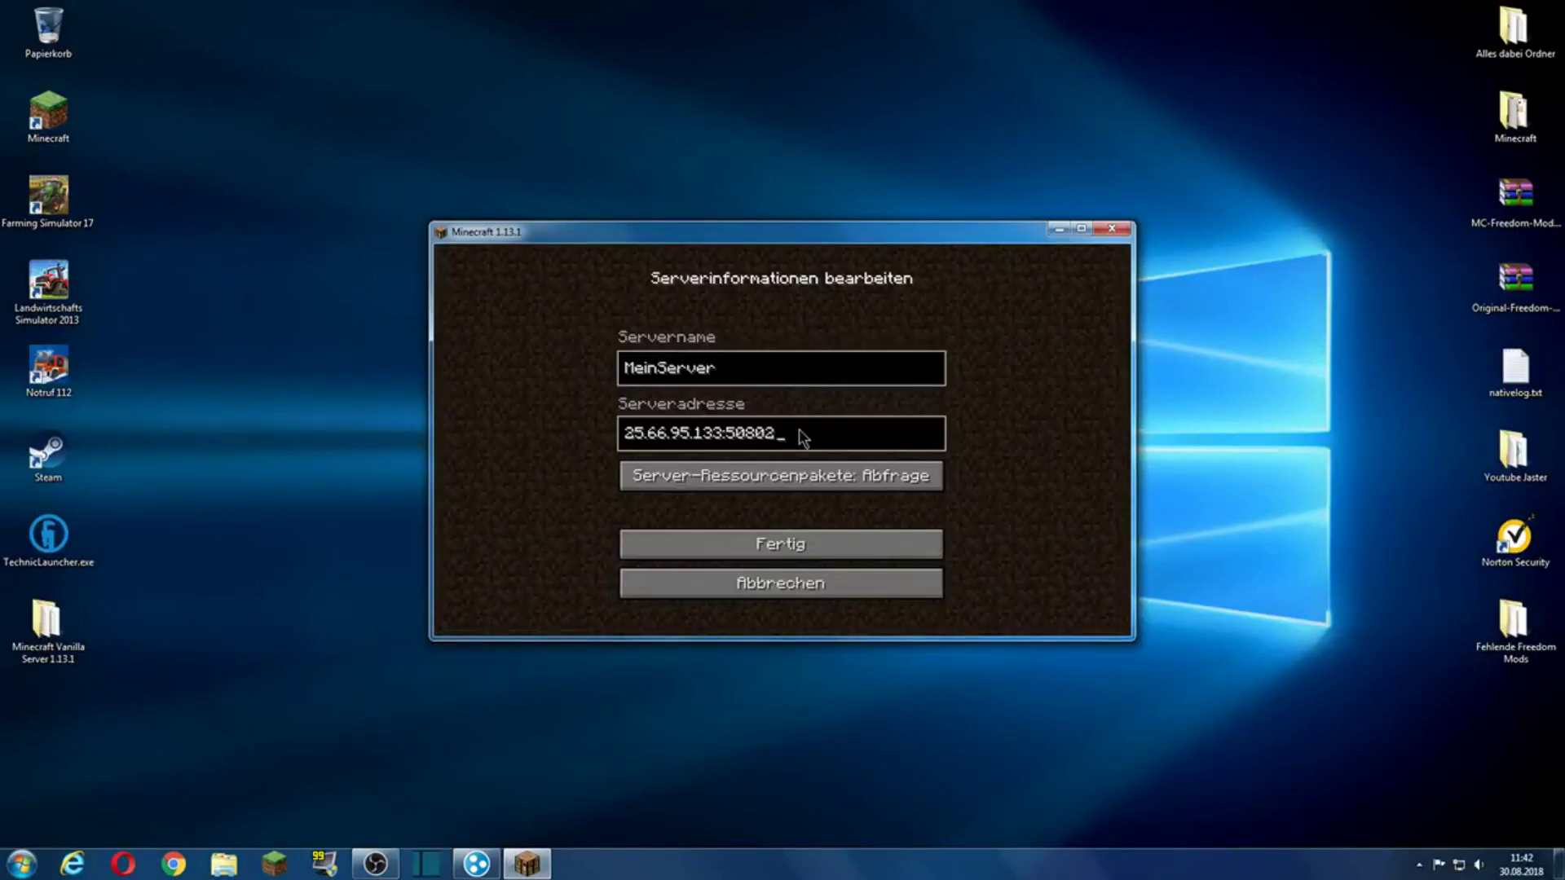
pyautogui.press('BackSpace')
pyautogui.press('BackSpace')
pyautogui.press('BackSpace')
pyautogui.write('8624')
pyautogui.click(790, 544)
# Step: Refresh the list, verify MeinServer's address, and return to the main menu
pyautogui.click(805, 595)
pyautogui.scroll(-5, 968, 384)
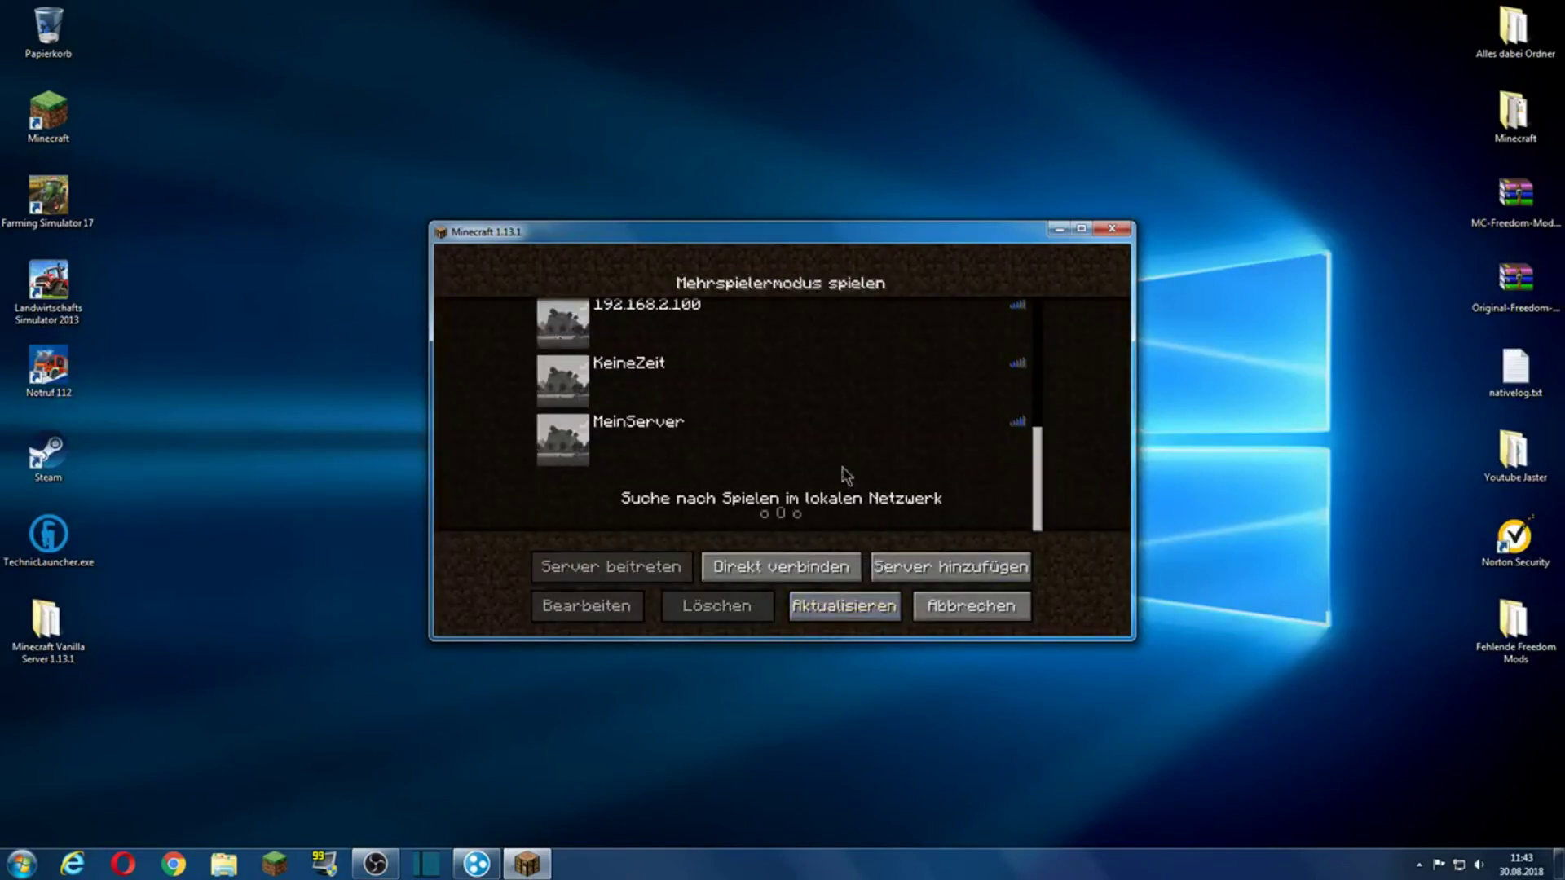
pyautogui.click(635, 440)
pyautogui.click(603, 610)
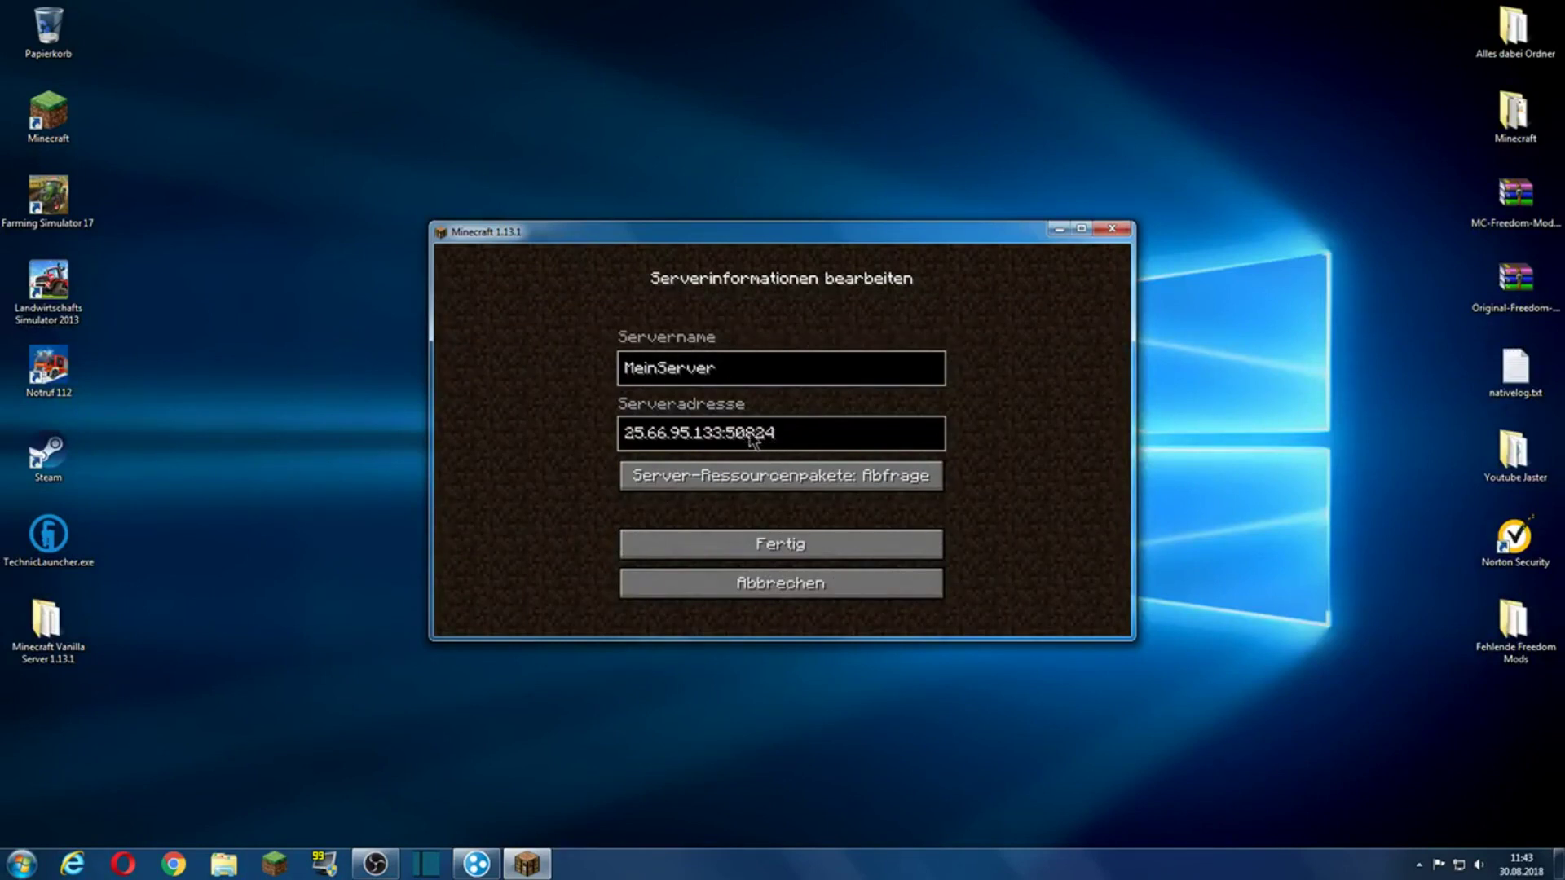
pyautogui.click(839, 544)
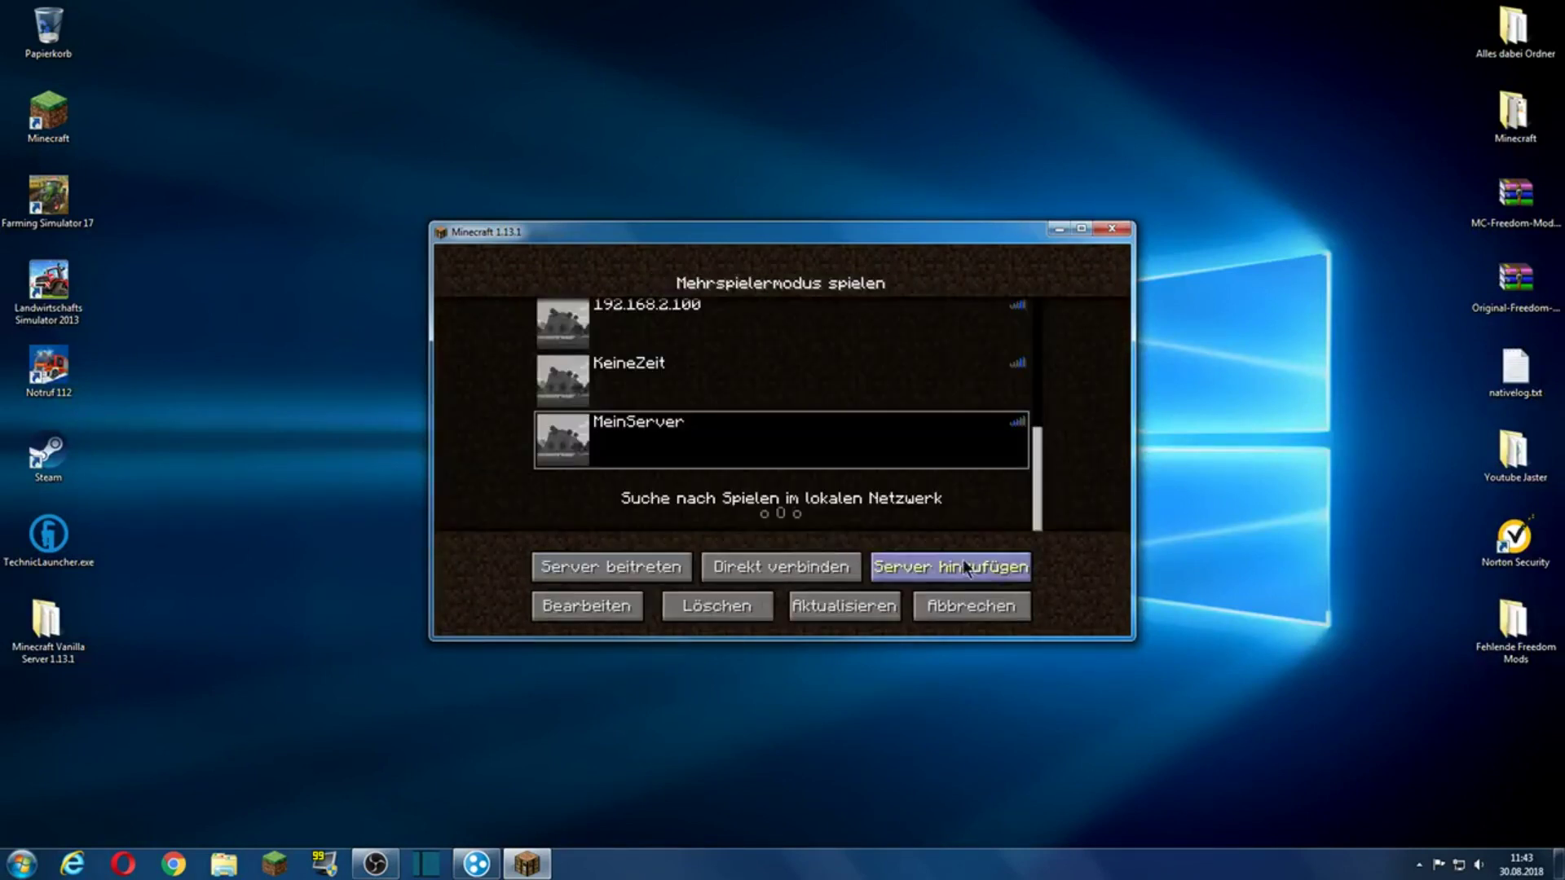
pyautogui.click(981, 600)
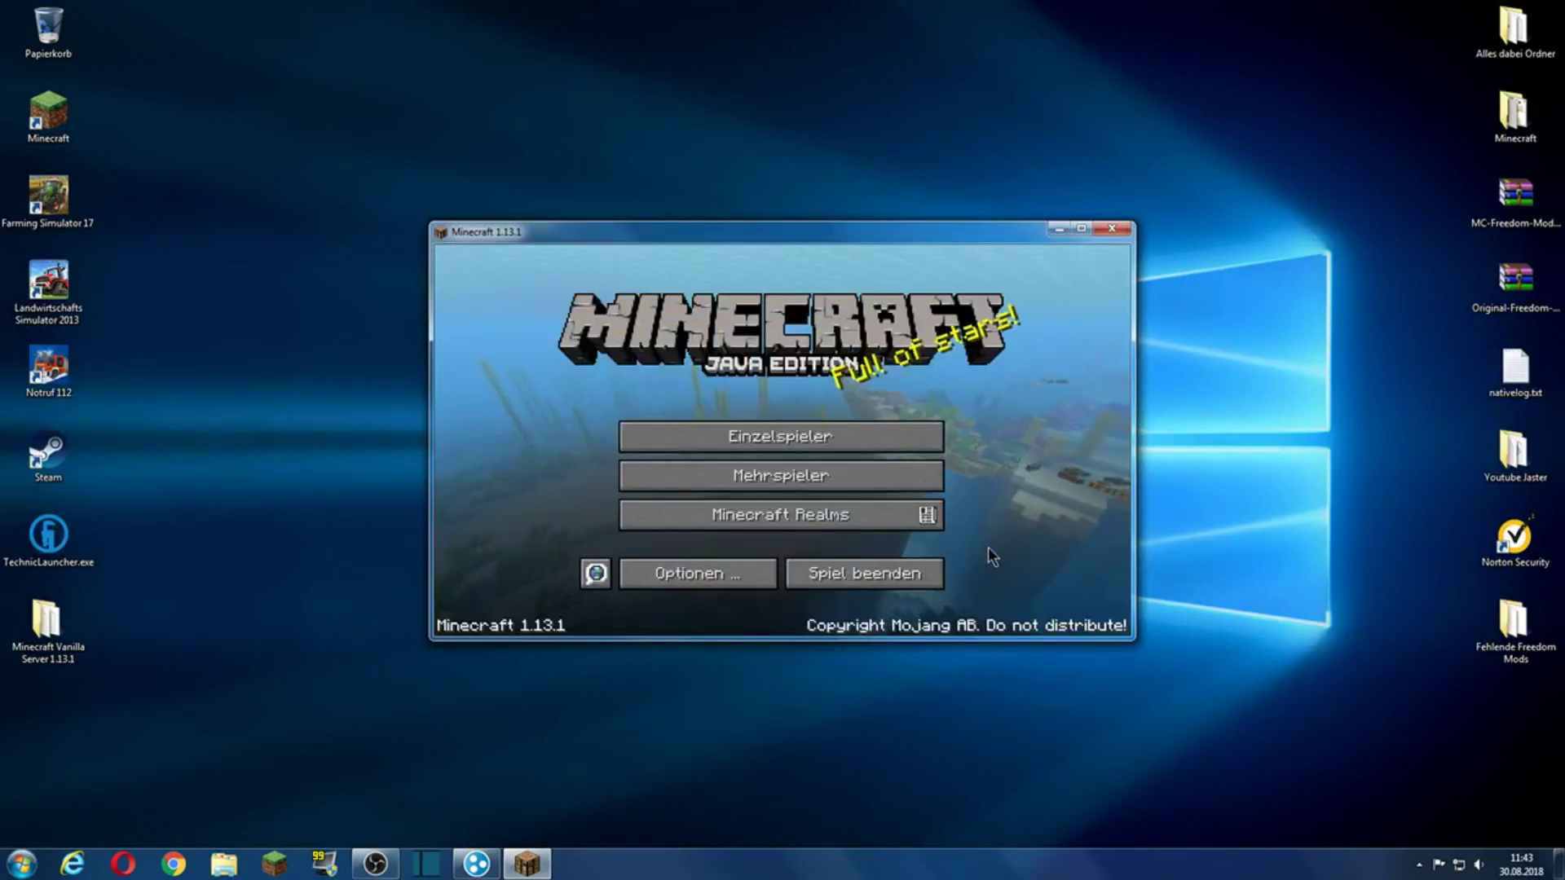
# Step: Quit Minecraft and move the Hamachi window to the desktop centre
pyautogui.click(926, 569)
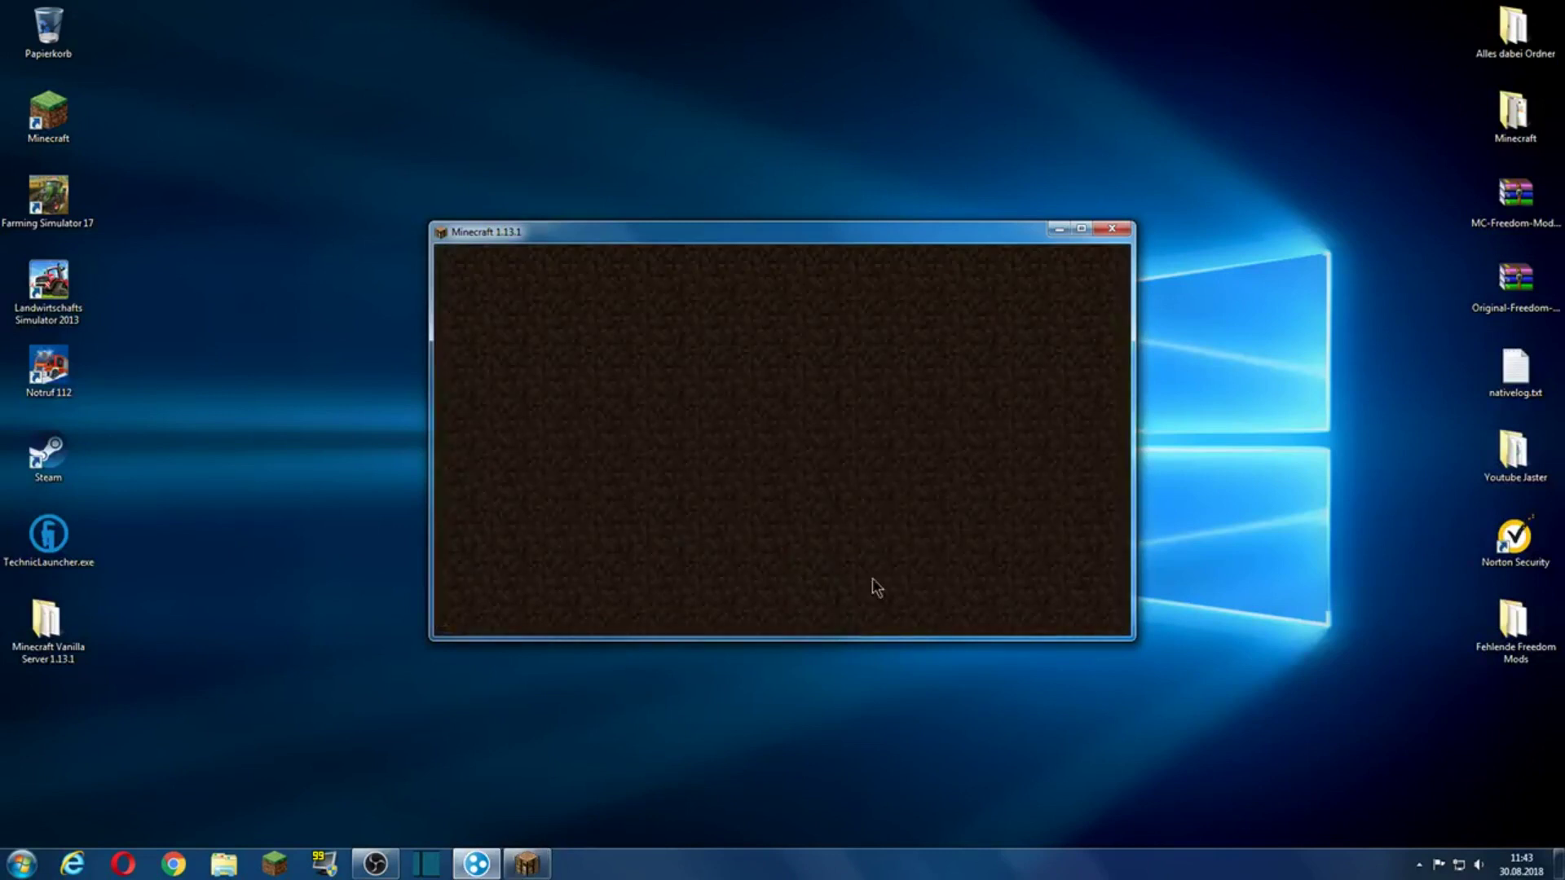
pyautogui.click(477, 864)
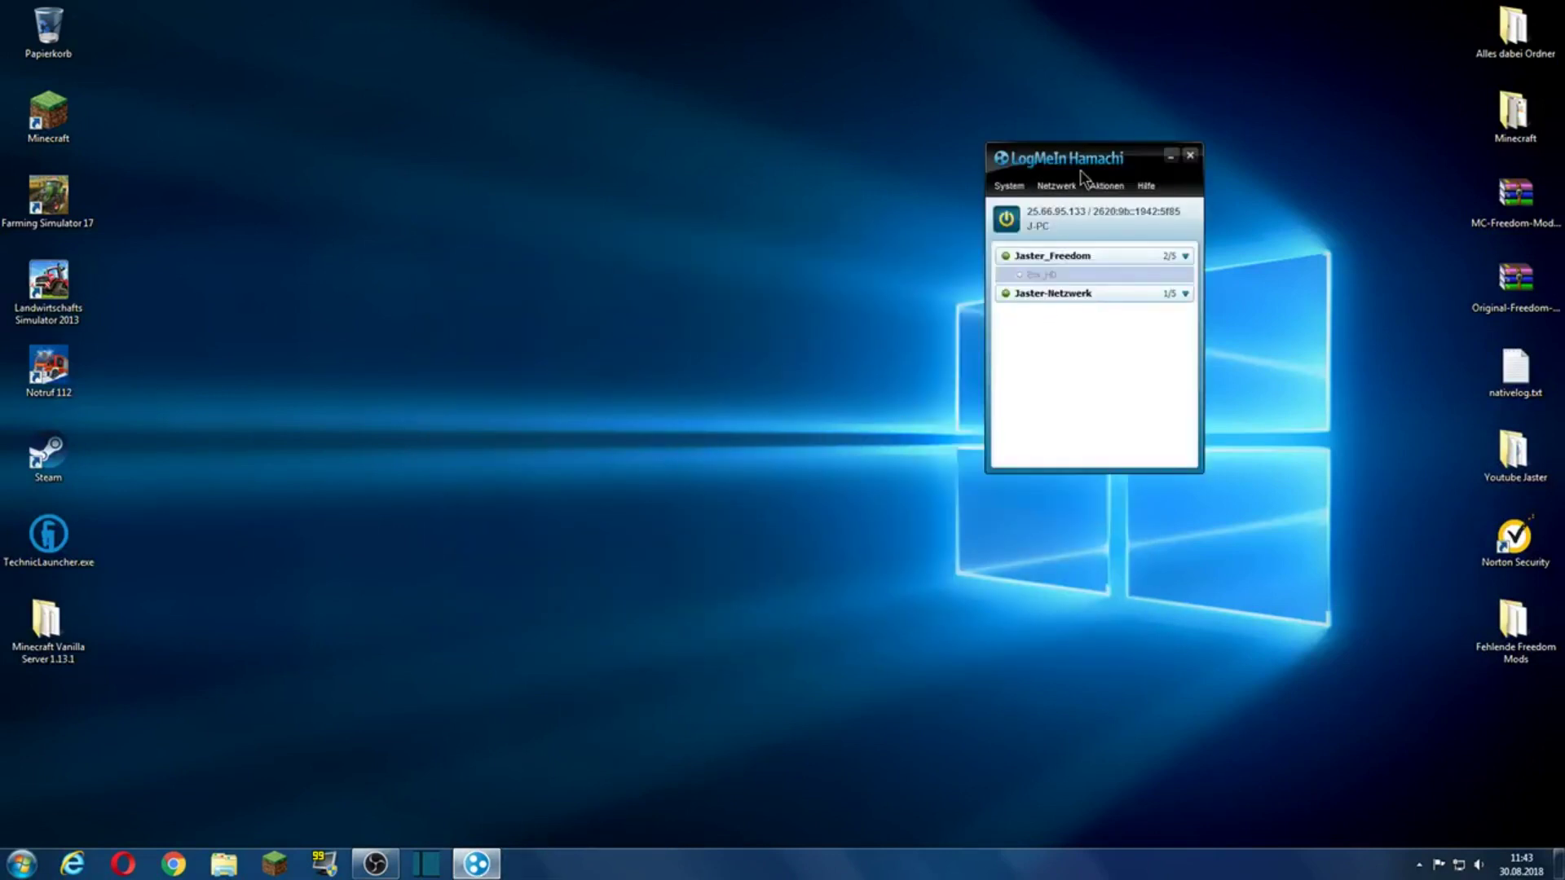
pyautogui.moveTo(1079, 170); pyautogui.dragTo(733, 309)
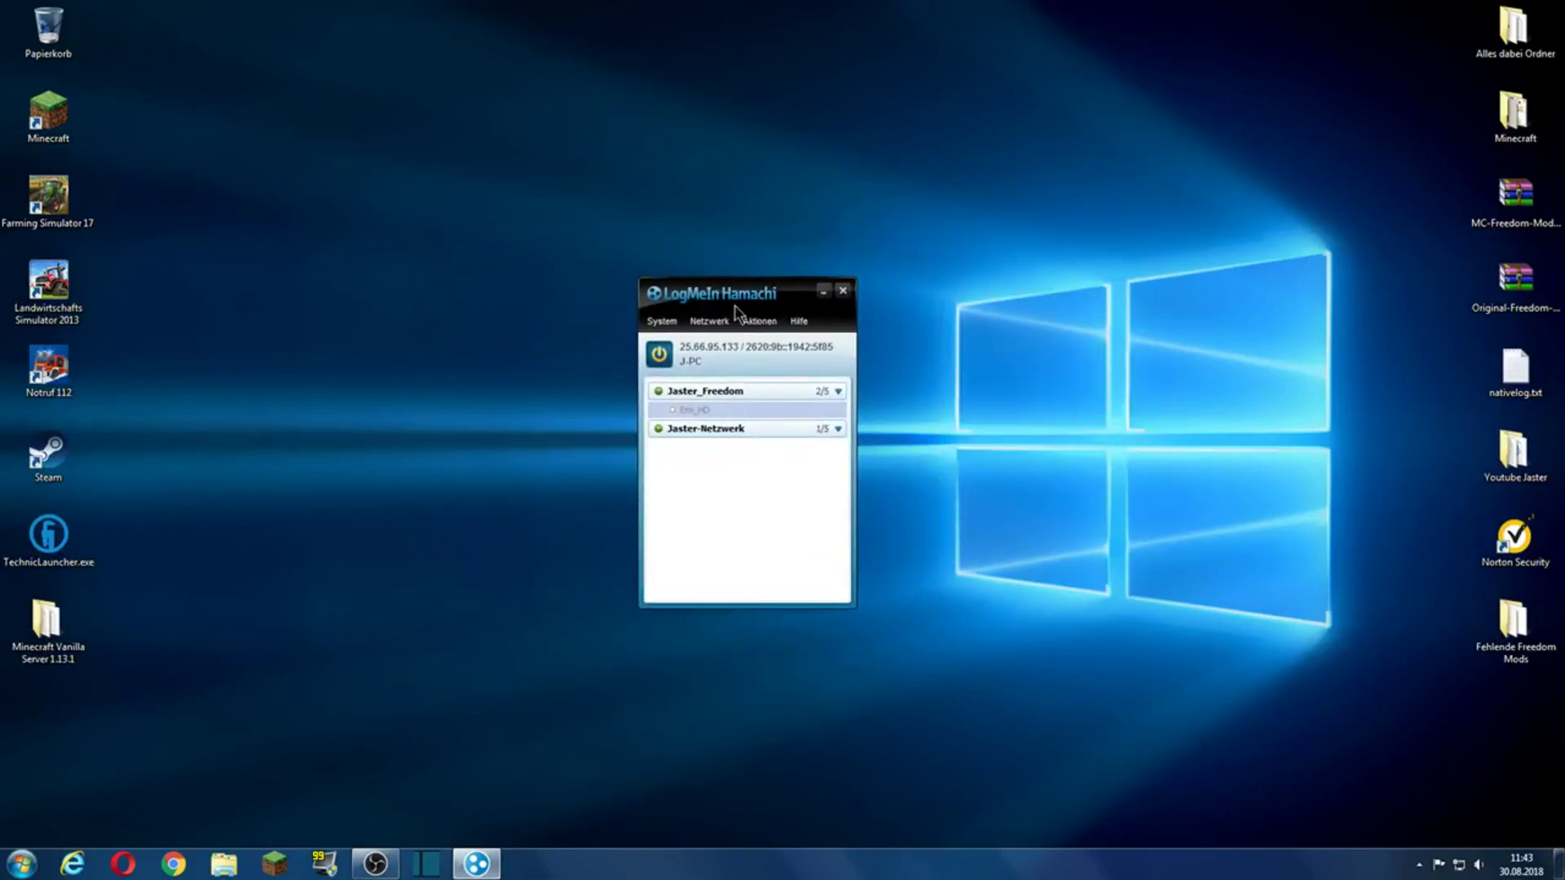
# Step: Permanently delete the Jaster-Netzwerk network, then close Hamachi
pyautogui.rightClick(721, 426)
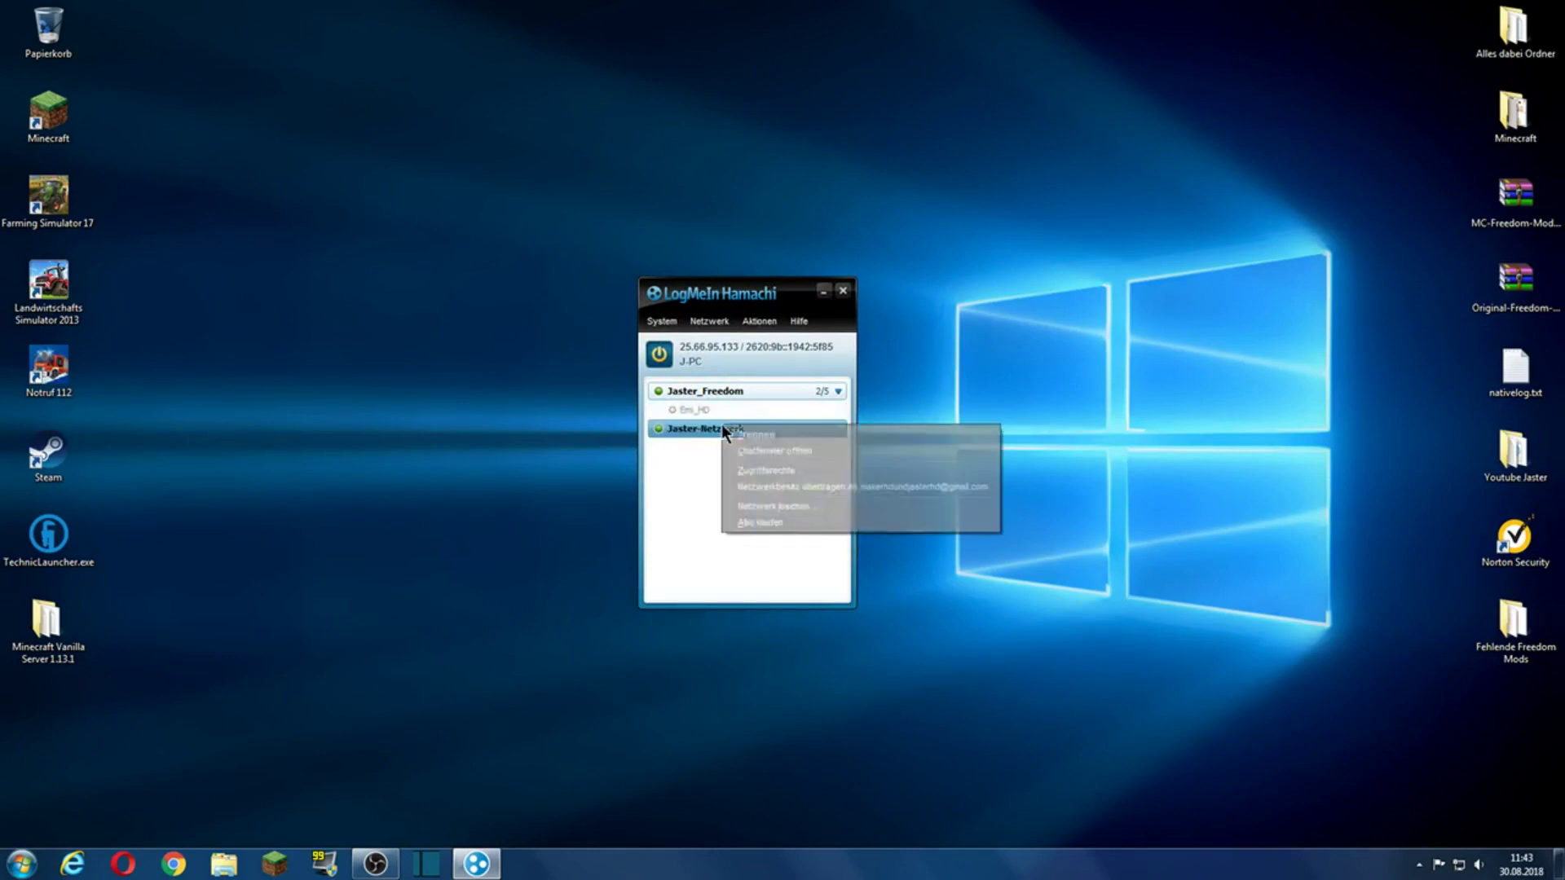
pyautogui.click(780, 506)
pyautogui.click(828, 455)
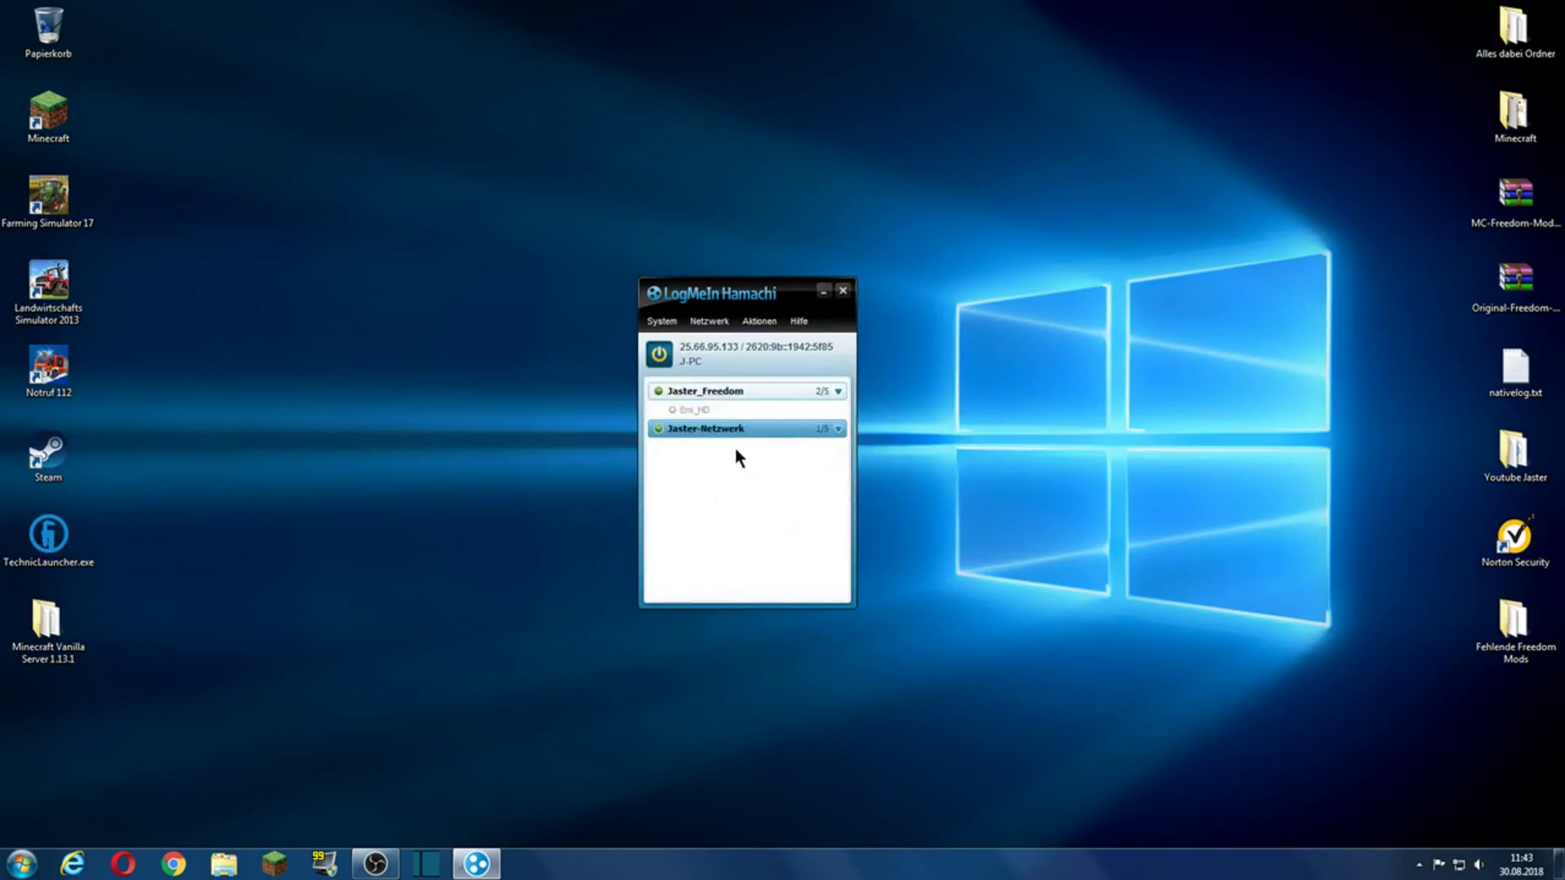
pyautogui.rightClick(738, 429)
pyautogui.click(767, 511)
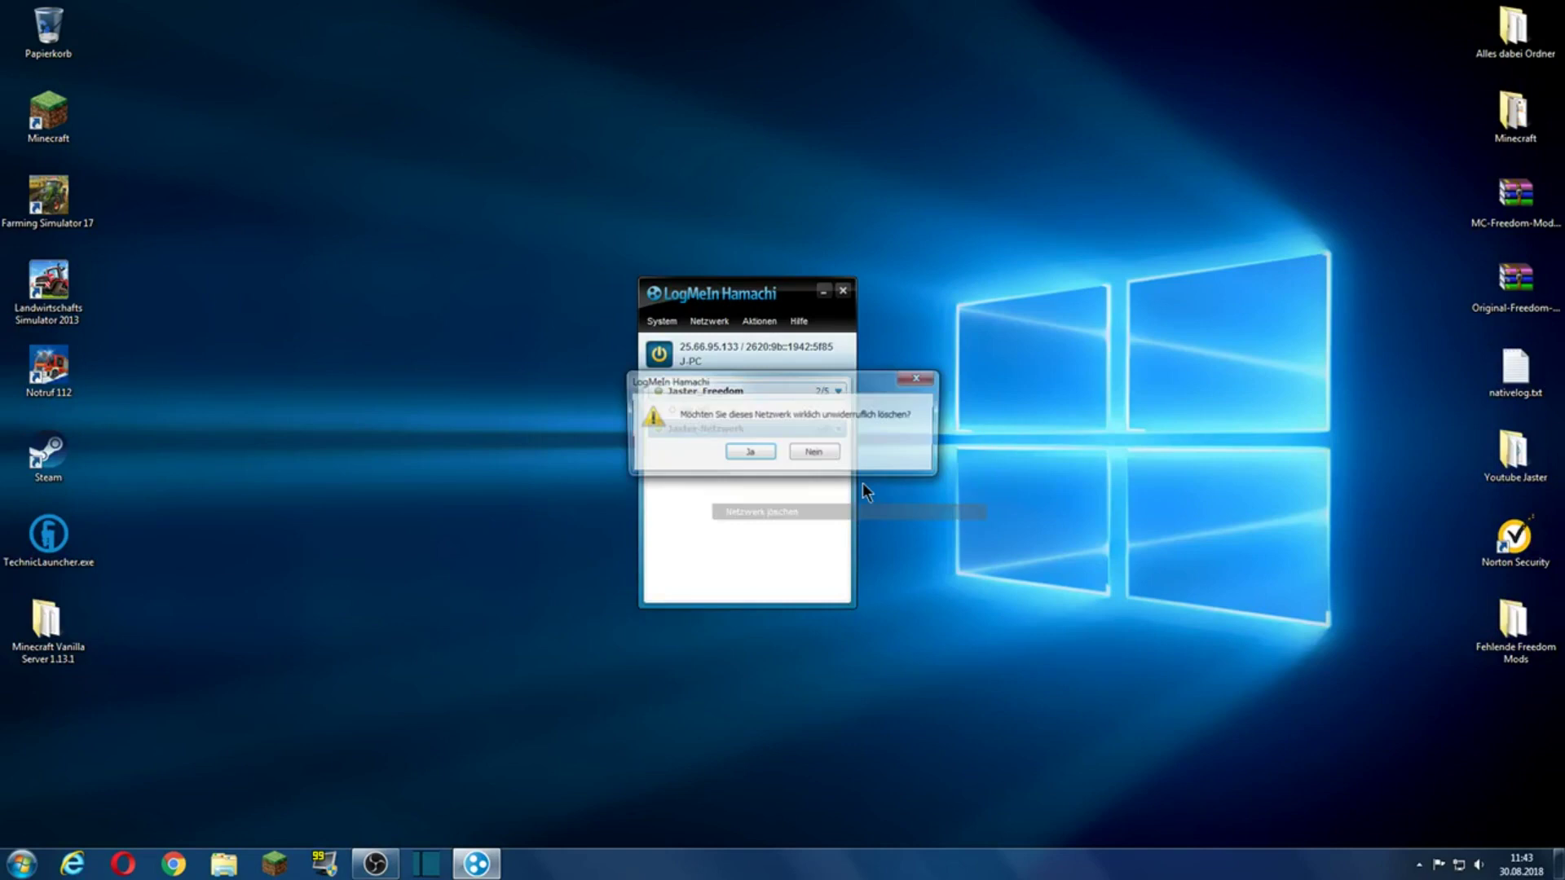
pyautogui.click(750, 453)
pyautogui.moveTo(784, 300); pyautogui.dragTo(638, 240)
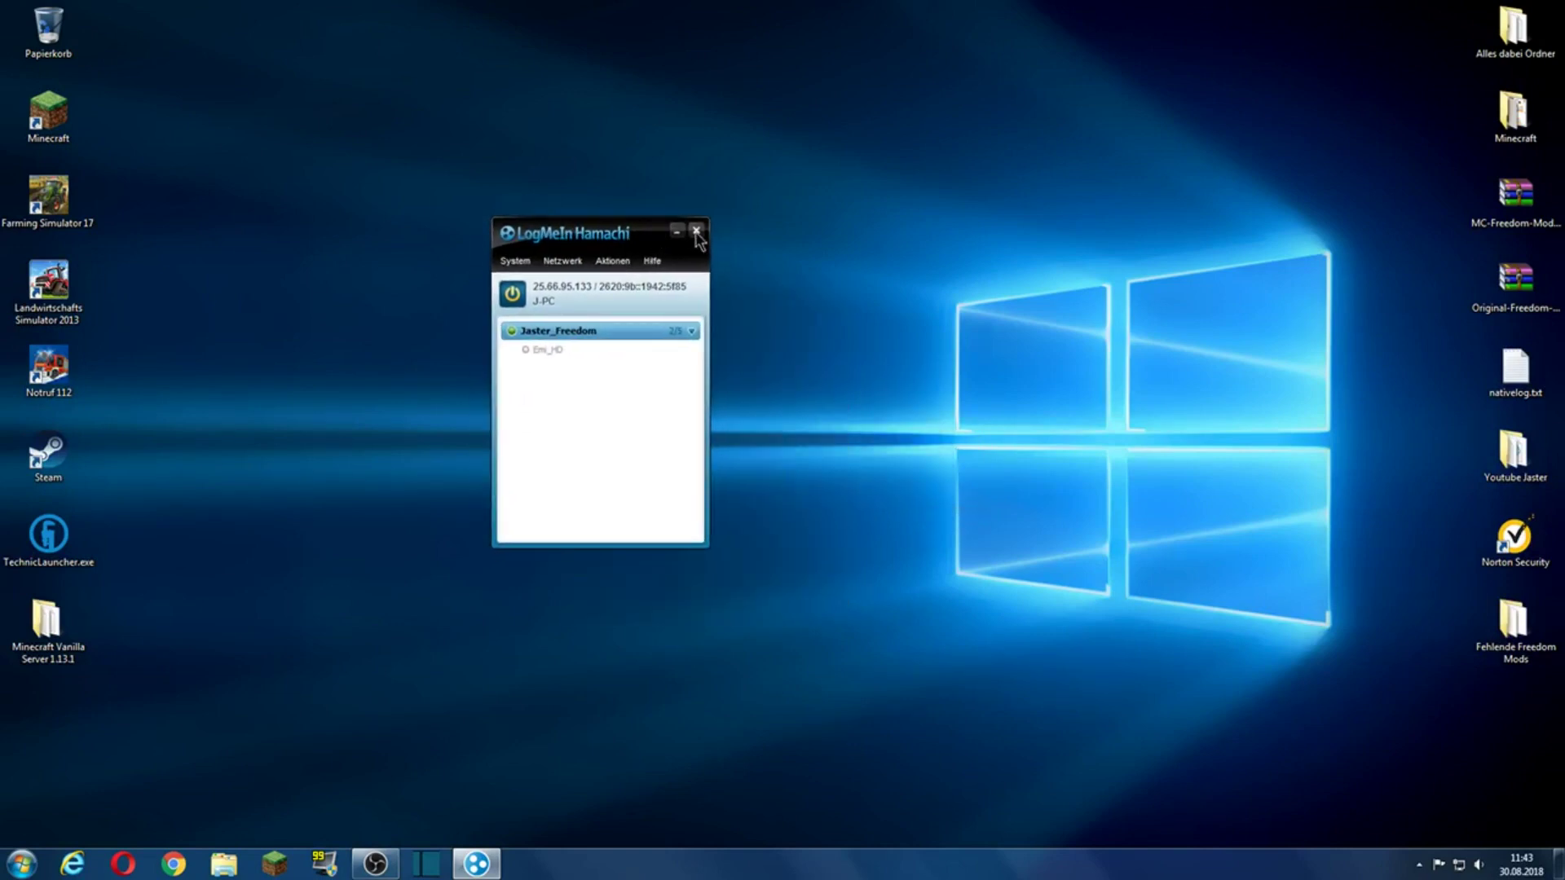
pyautogui.click(697, 231)
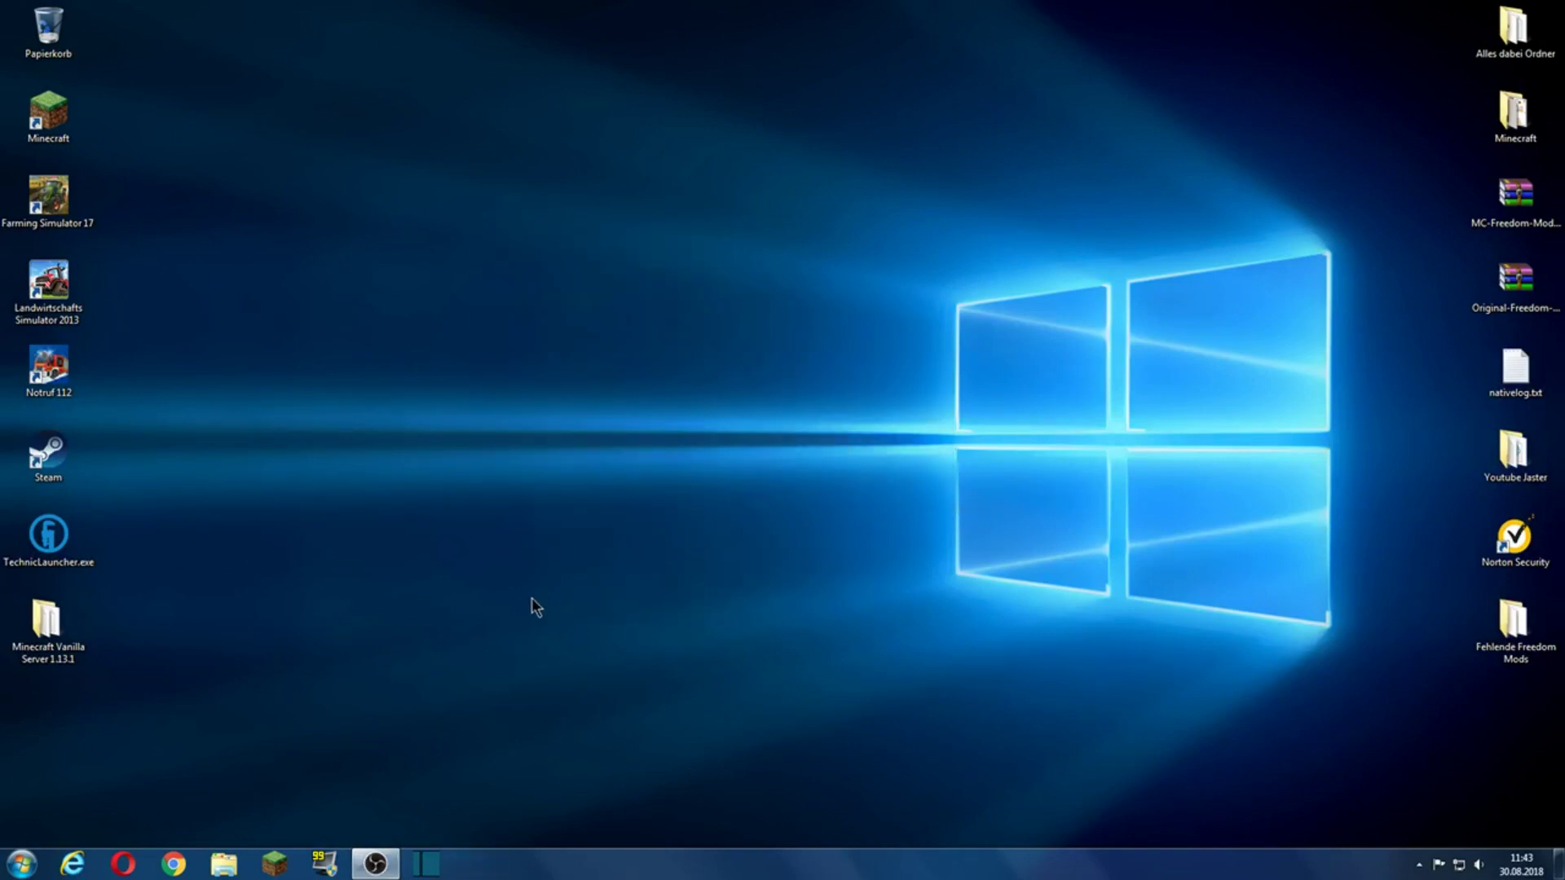